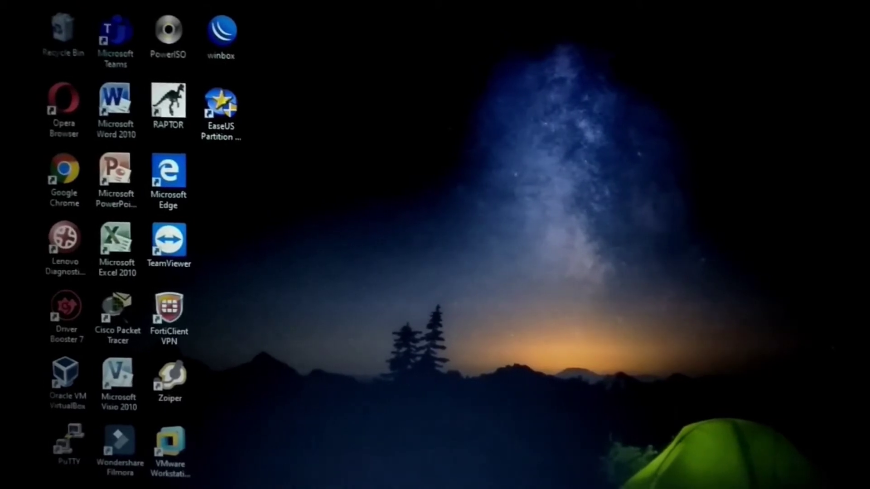
- Restart Windows 10 from the Start menu's power options
left_click(61, 488)
left_click(65, 479)
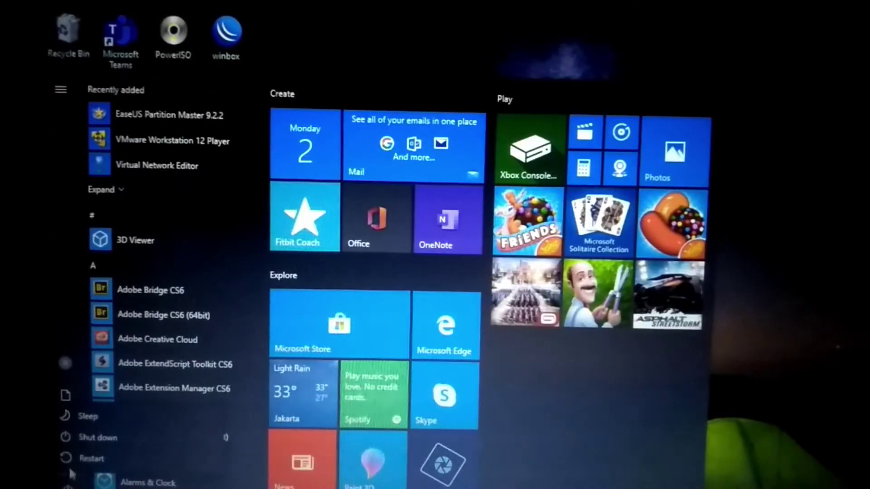
left_click(71, 462)
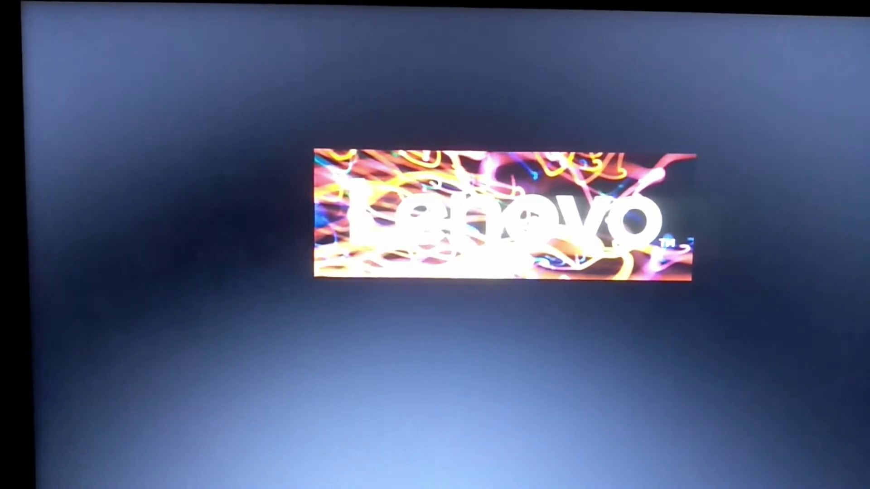
- On the Boot tab, save the USB-first boot order with F10 and reboot
key("Right")
key("Right")
key("Right")
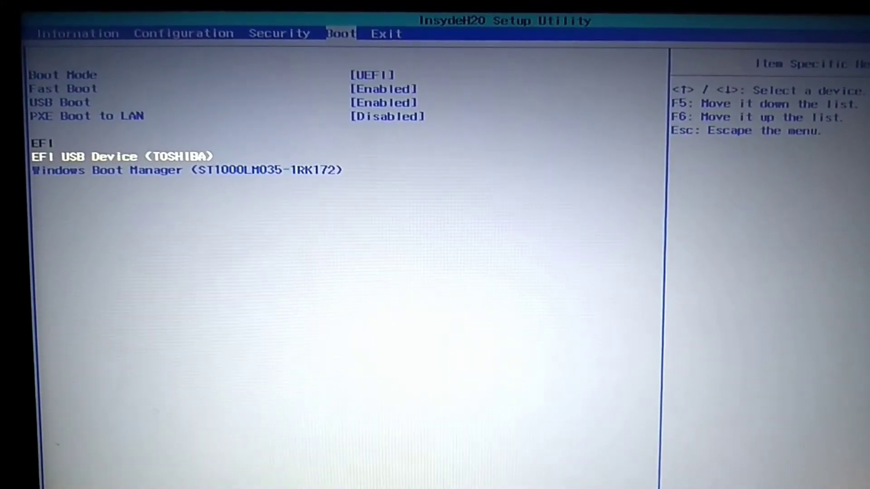
key("F10")
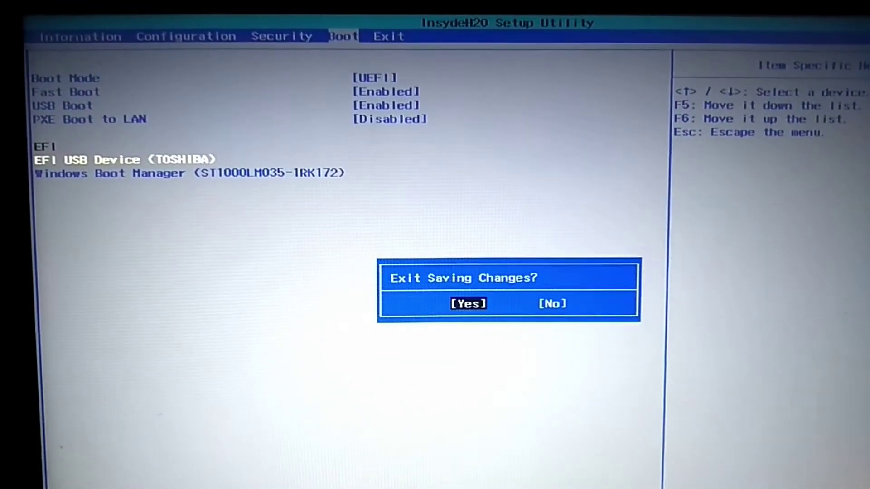
key("Return")
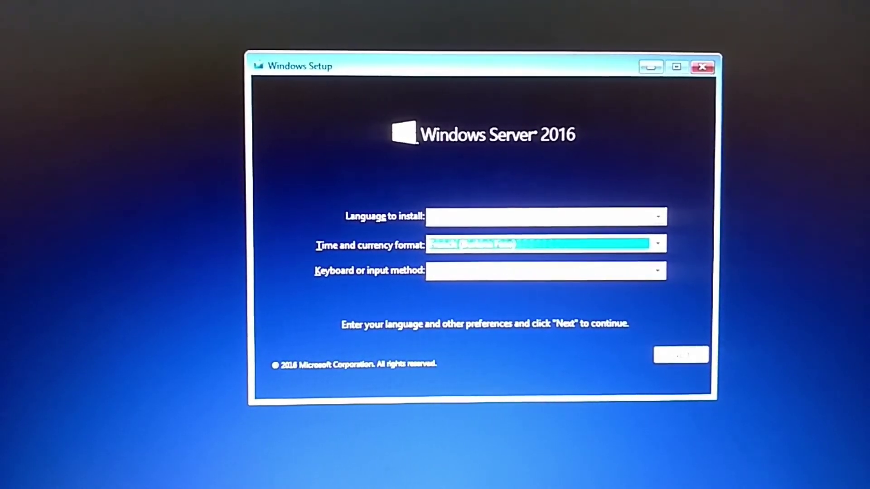
- Choose Indonesian (Indonesia) time and currency format and continue to Install now
key("Down")
key("Down")
key("Down")
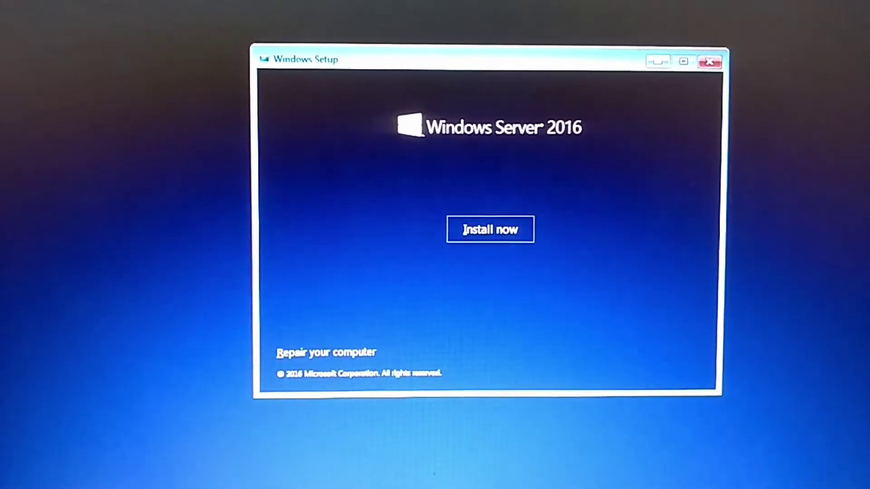
key("Return")
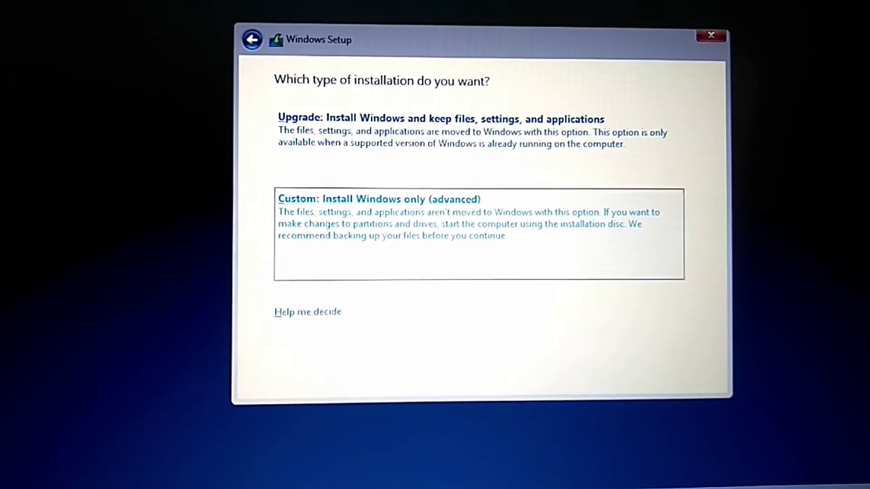
- Choose the Custom: Install Windows only clean installation
key("Return")
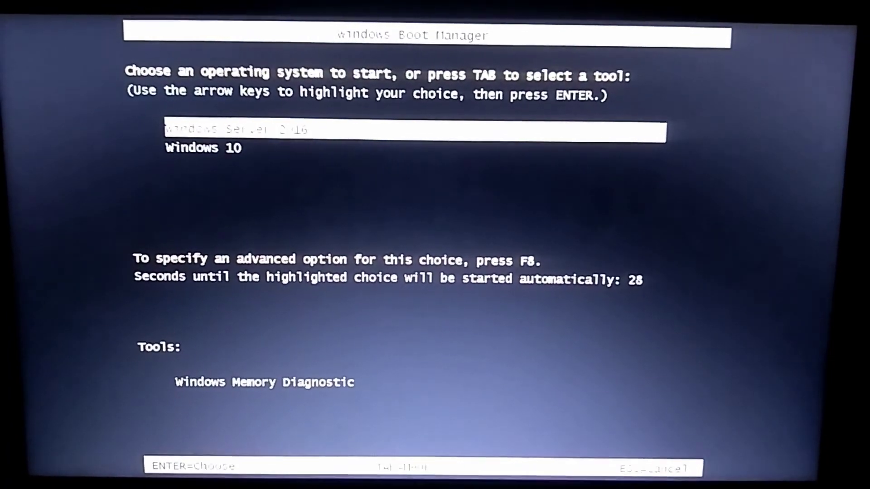
- Boot Windows Server 2016, set and confirm the Administrator password, and finish setup
key("Return")
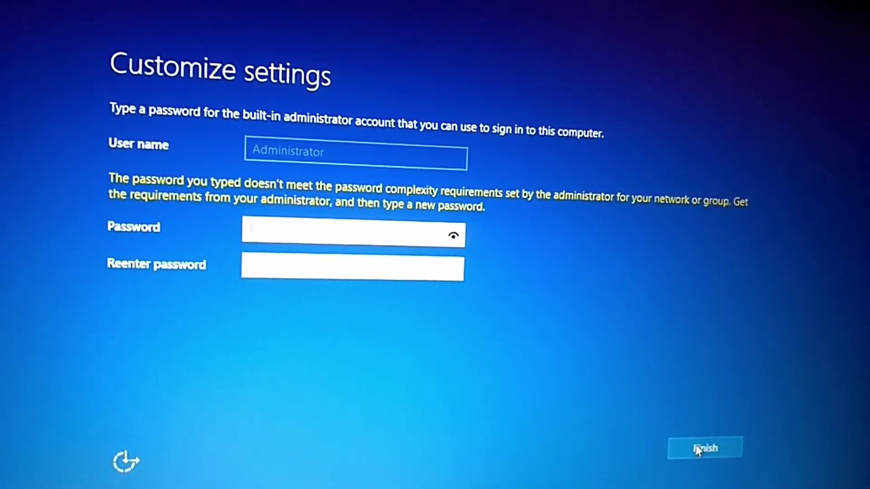
type("aaaaaaaaa")
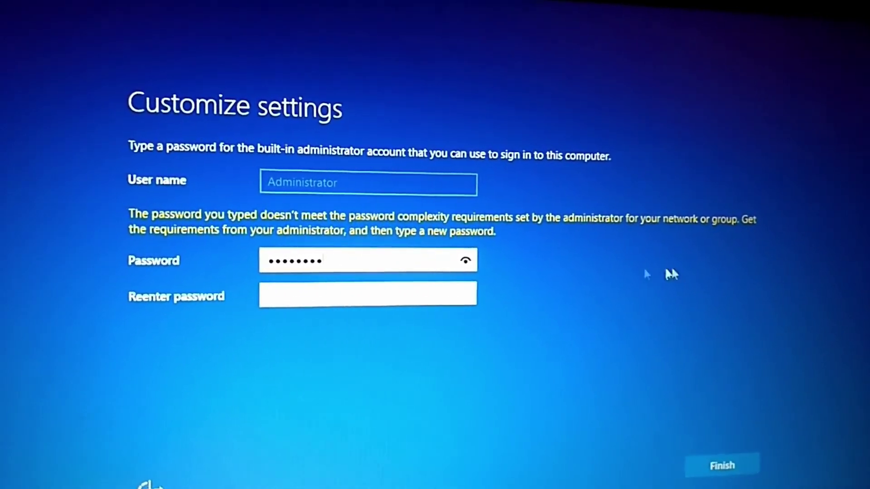
left_click(467, 259)
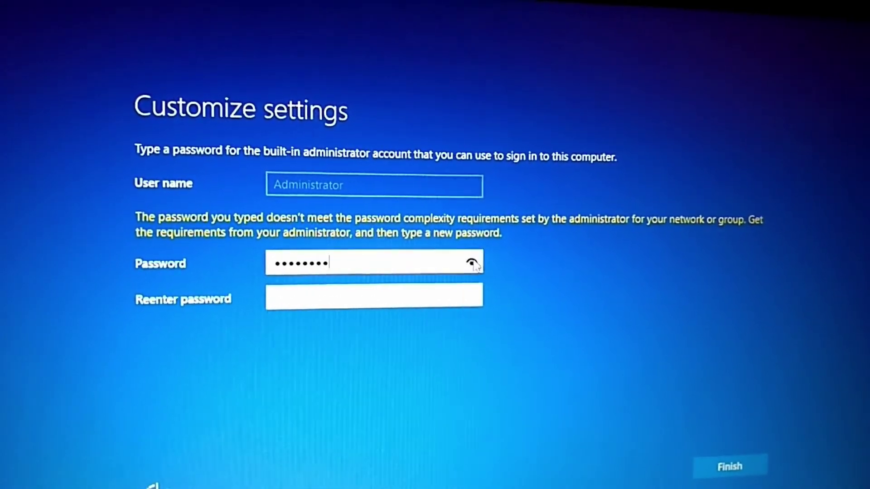
left_click(472, 293)
type("aaaaaaaaa")
left_click(480, 327)
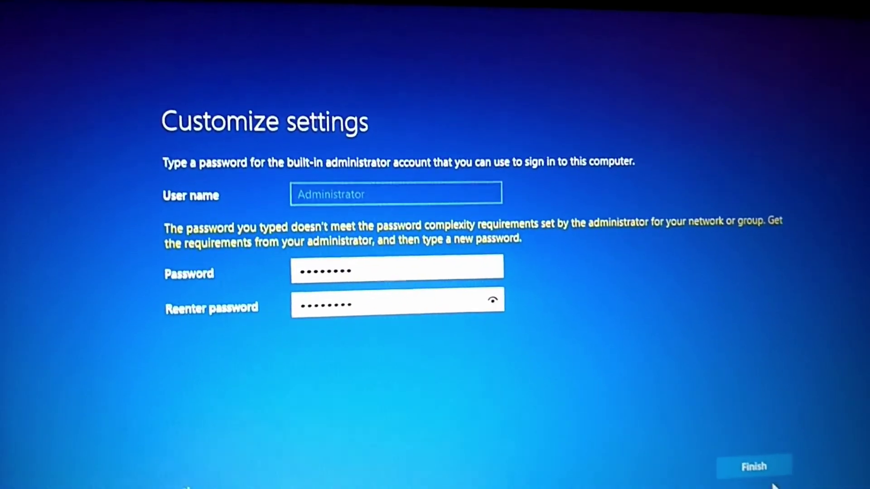
left_click(750, 455)
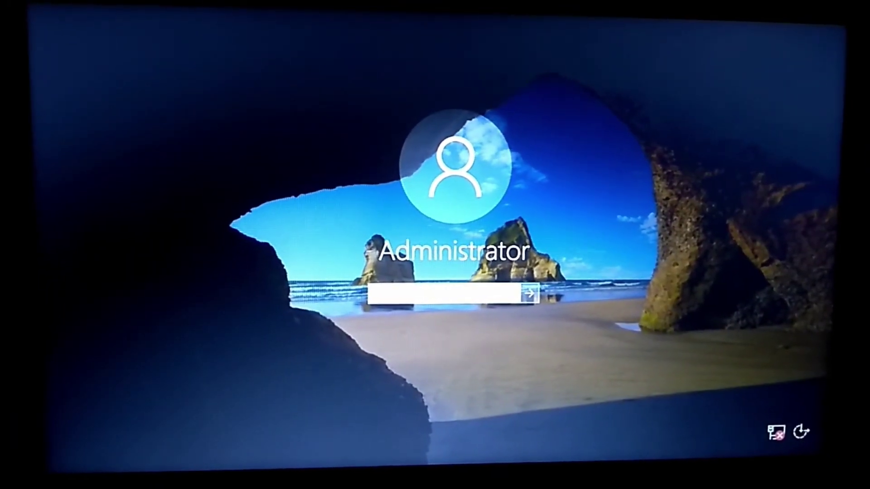
- Enter the Administrator password and sign in to the desktop
type("••••••••")
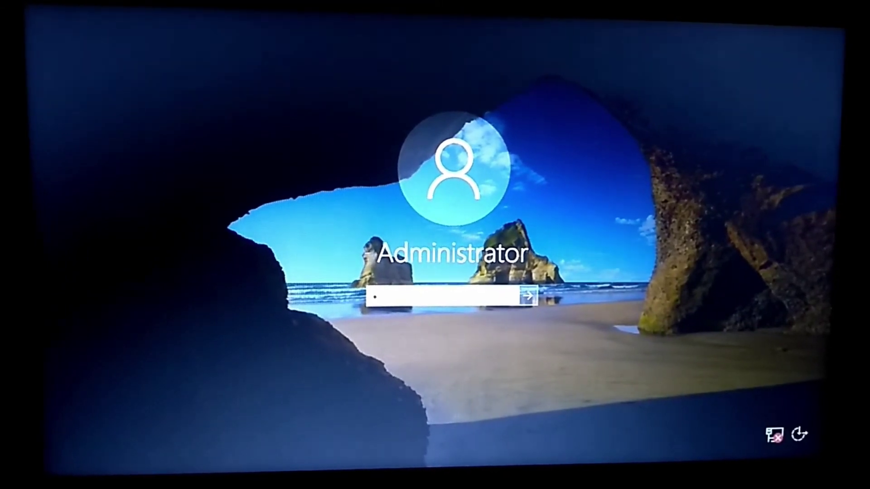
key("Return")
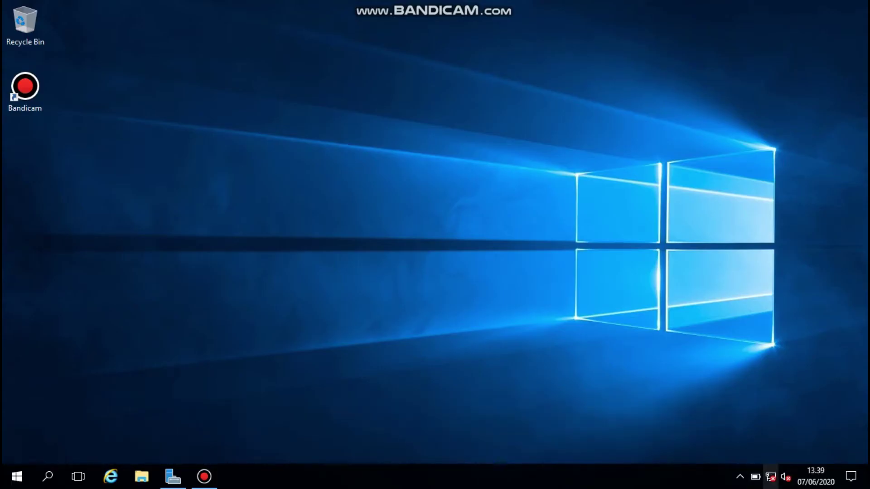
- Open the Ethernet adapter's IPv4 properties from the Network and Sharing Center
right_click(771, 476)
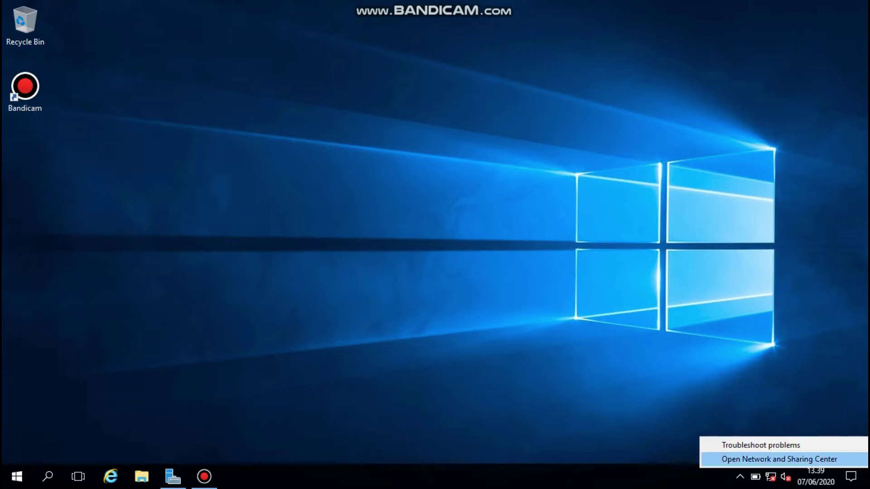
left_click(780, 459)
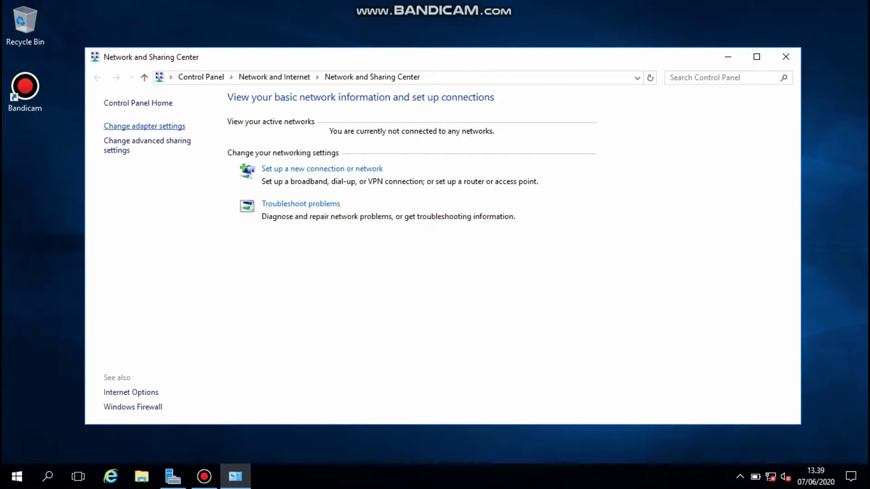
left_click(144, 126)
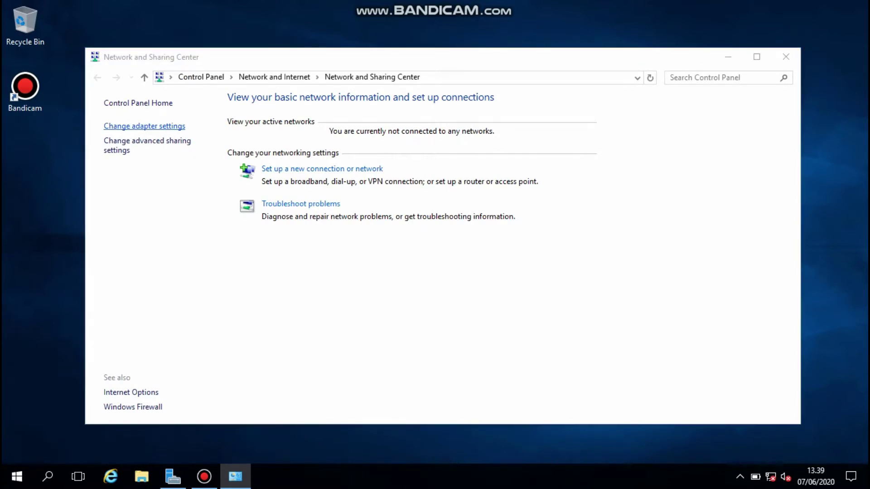
left_click(150, 136)
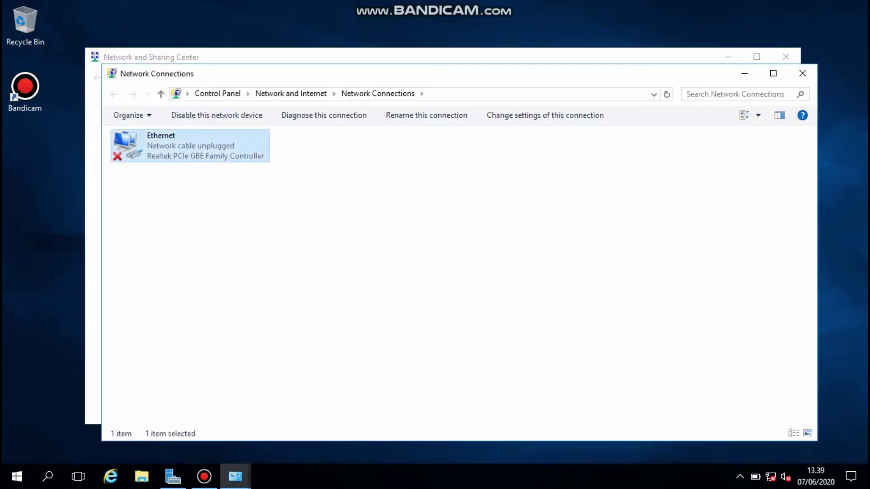
right_click(179, 145)
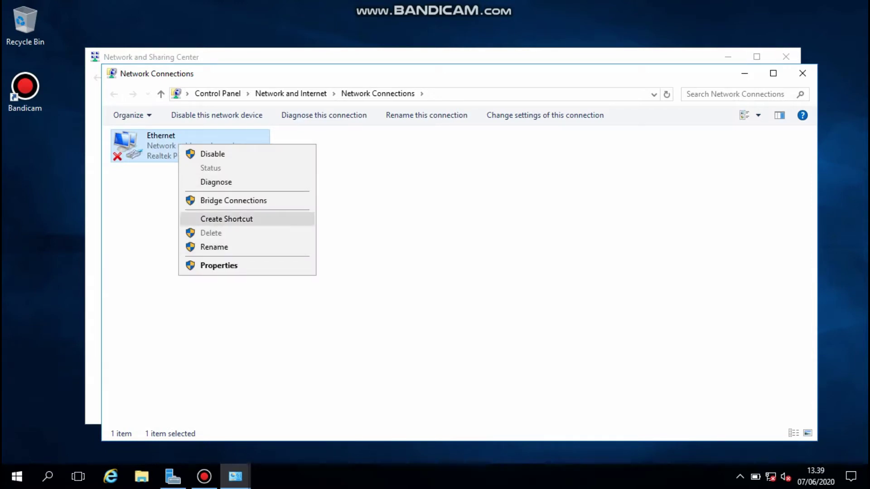
left_click(219, 265)
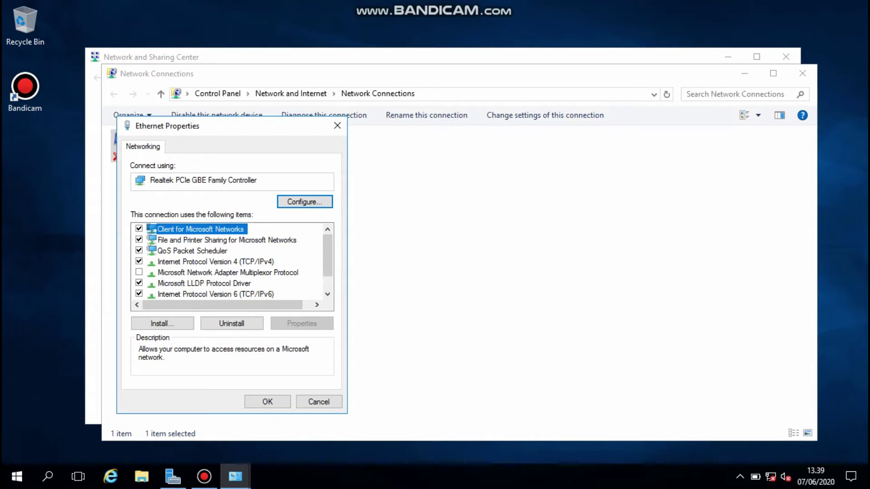
double_click(216, 261)
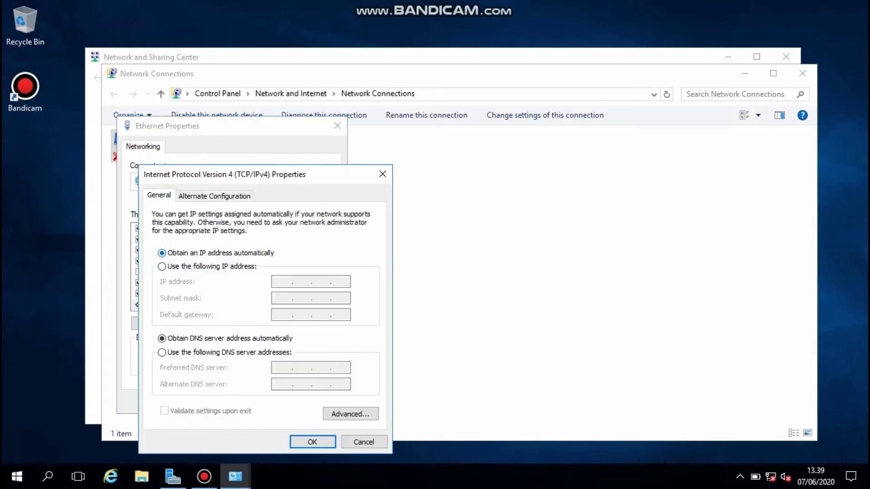
- Set static IP 192.168.30.1, mask 255.255.255.0, gateway 192.168.30.254, DNS 192.168.30.1
left_click(162, 266)
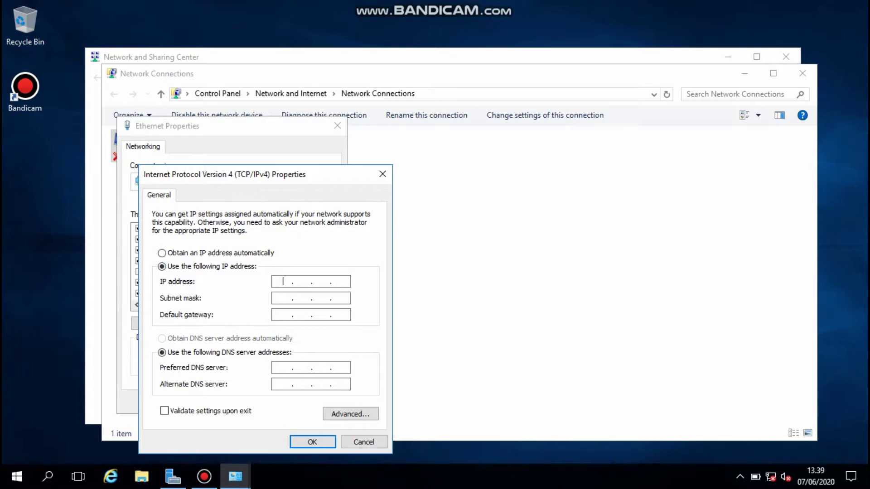
type("192.168.30.1")
key("Tab")
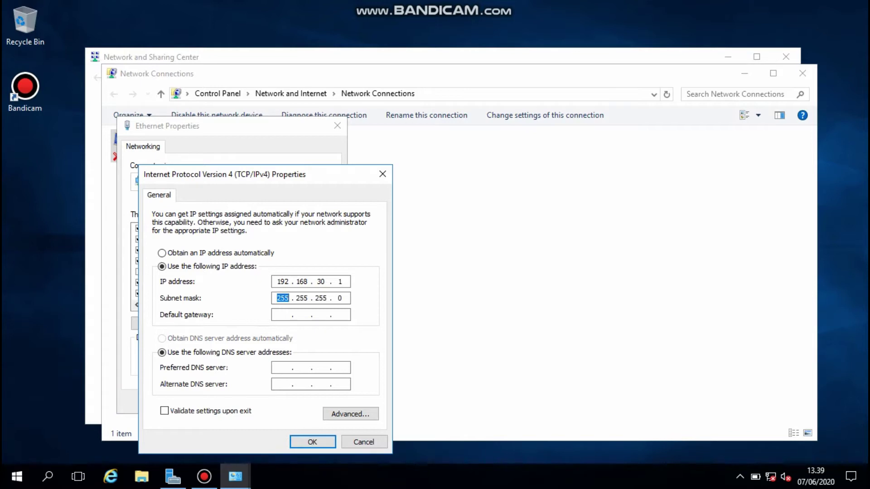
key("Tab")
type("192 . 168 . 30 . 254")
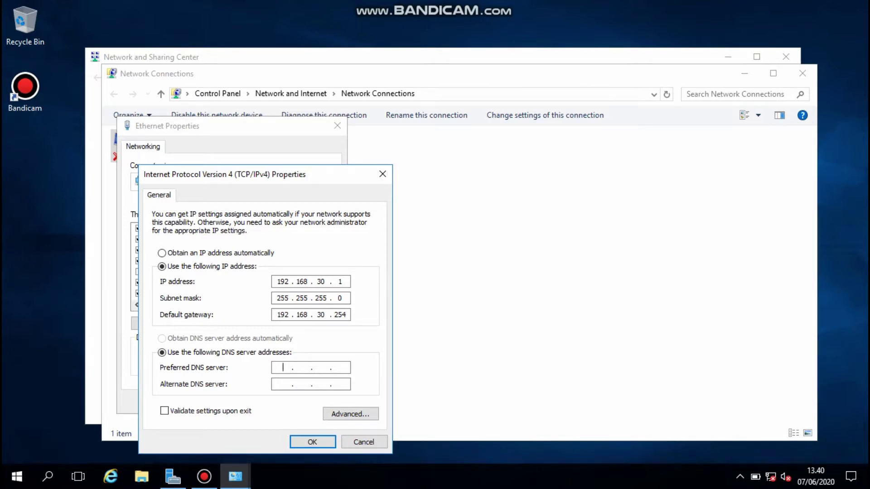
type("192 . 168 . 30 . 1")
key("Return")
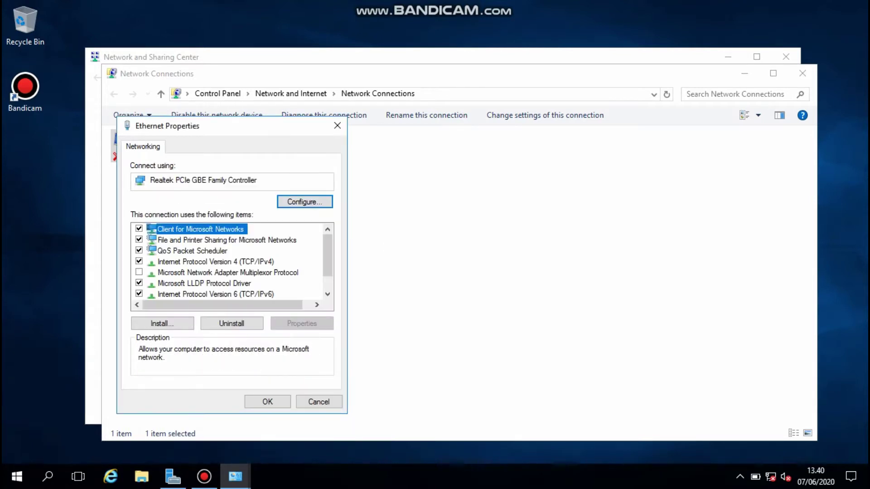
key("Return")
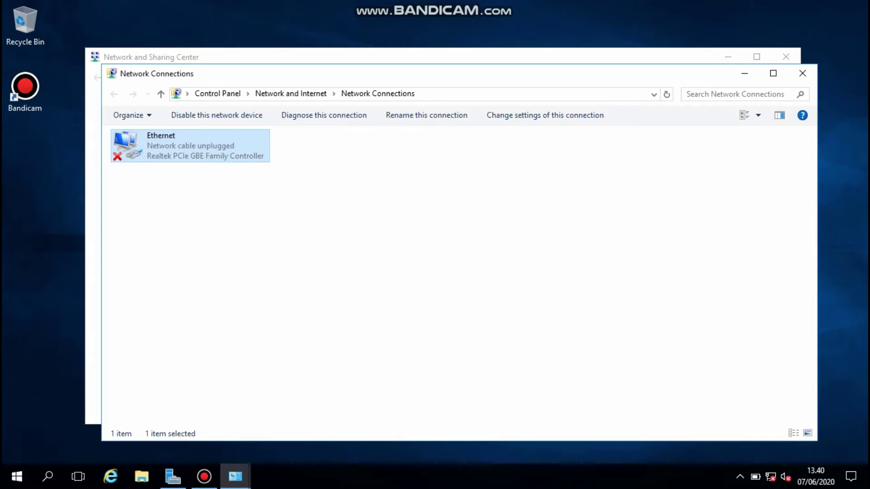
left_click(802, 73)
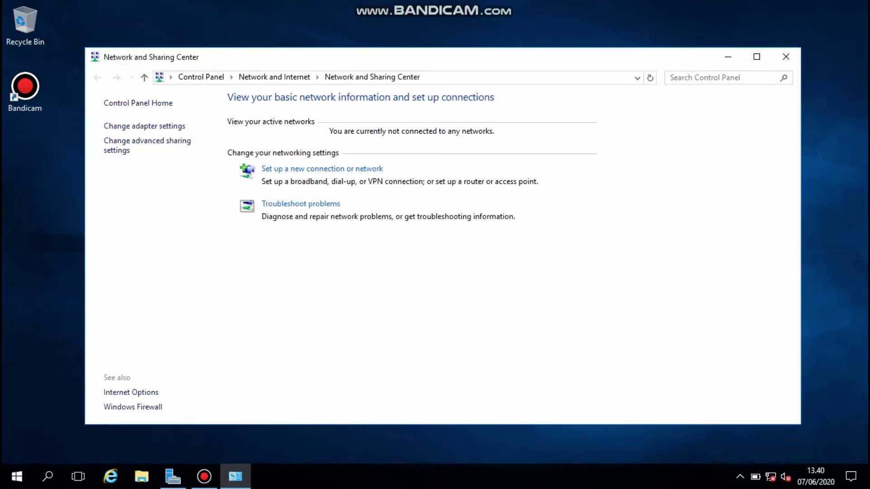
- Open This PC's system settings and set the computer description to SERVER30
left_click(785, 57)
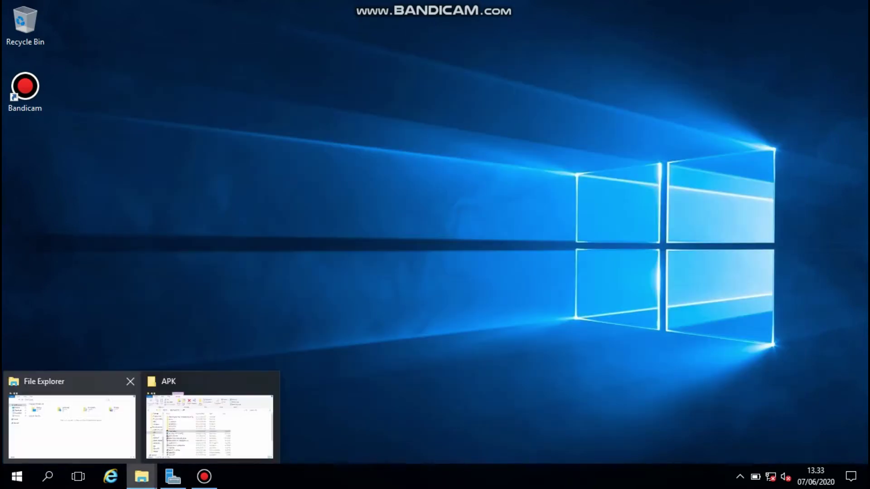
left_click(71, 423)
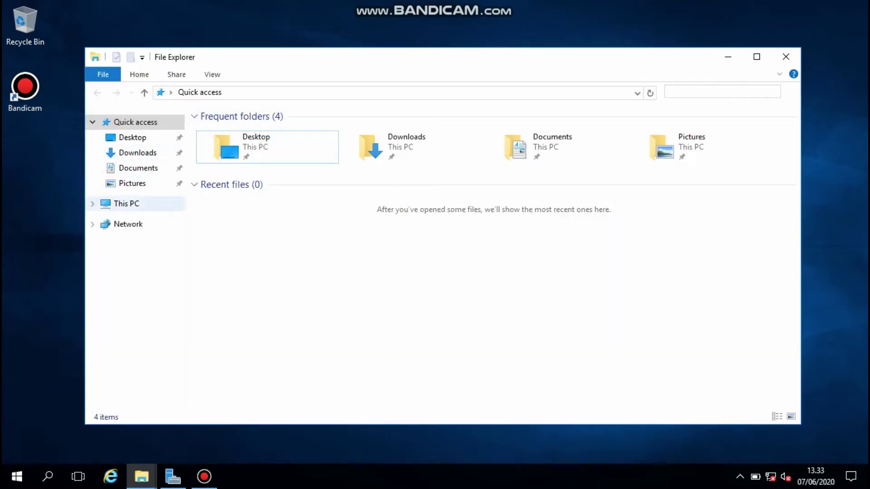
left_click(127, 204)
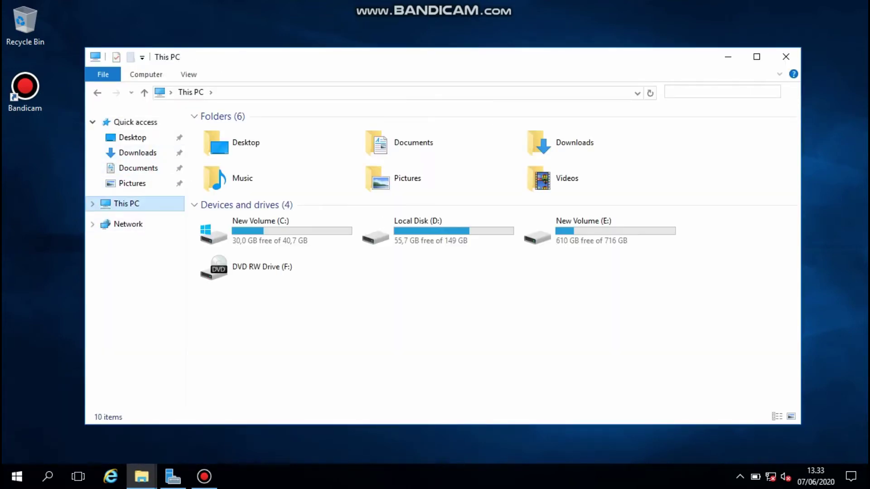
right_click(122, 208)
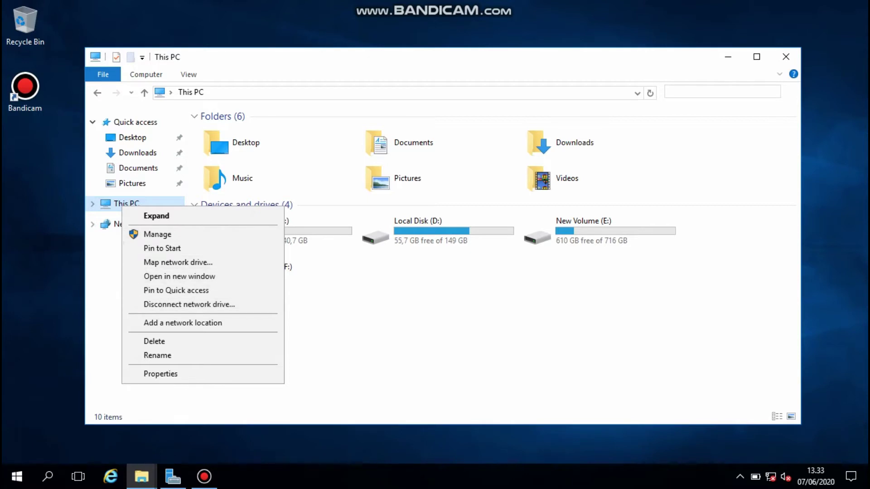
key("Escape")
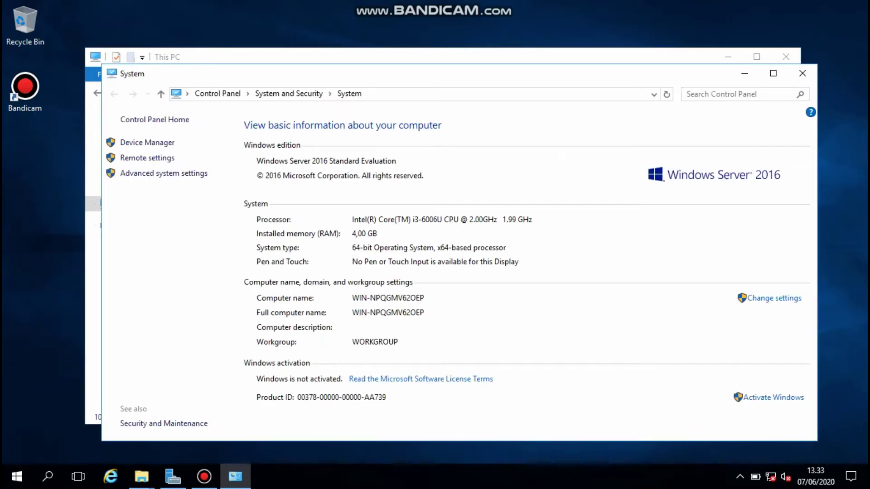
left_click(774, 298)
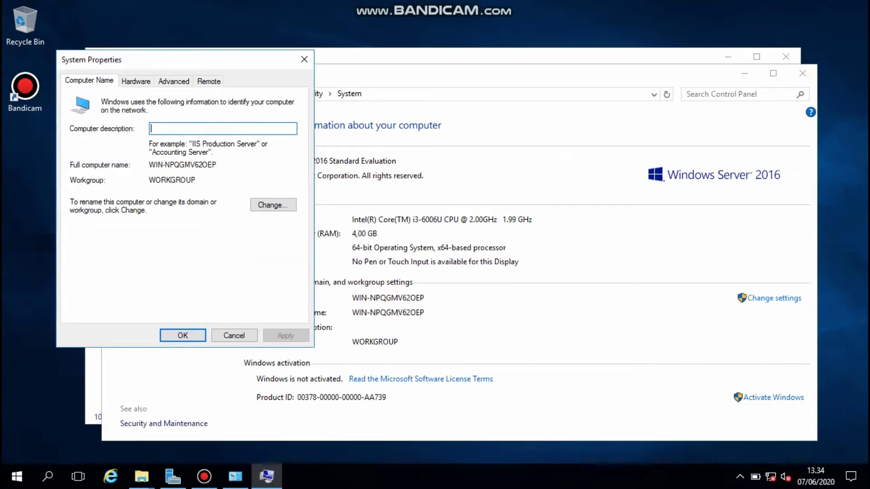
type("SERVER")
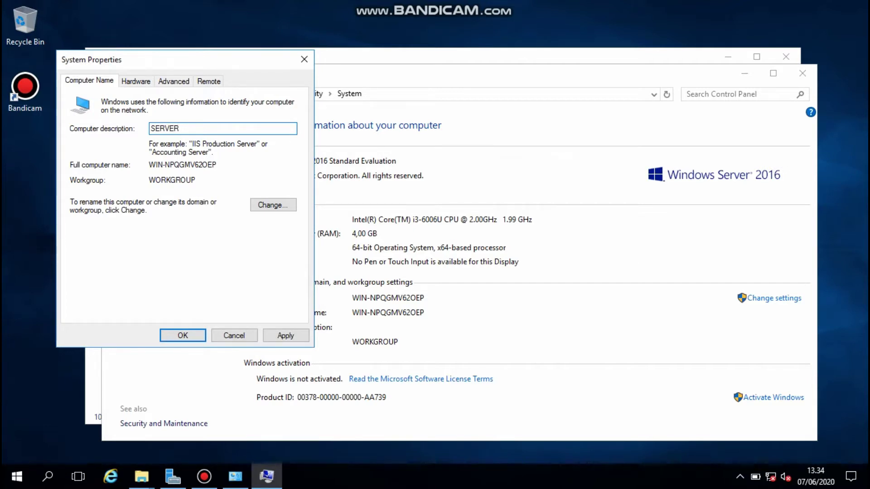
type("-")
key("BackSpace")
type("30")
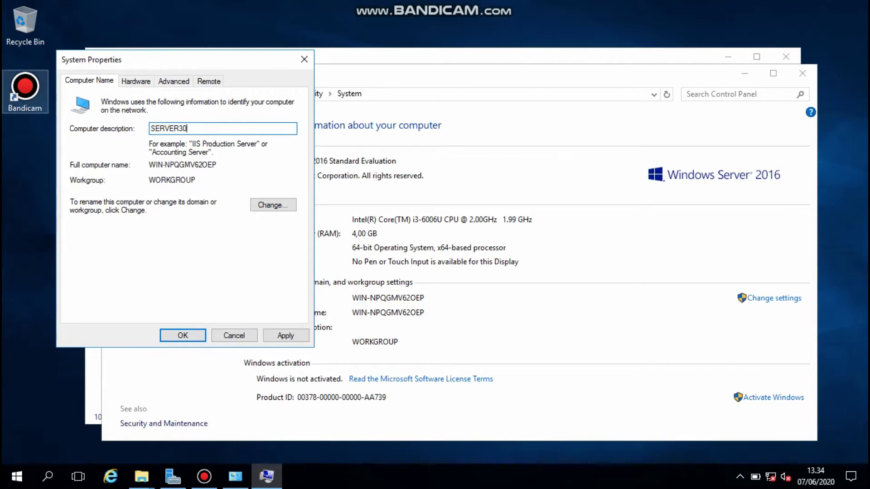
- Rename the computer to SERVER30 and join workgroup 11 TKJ 2
key("alt+c")
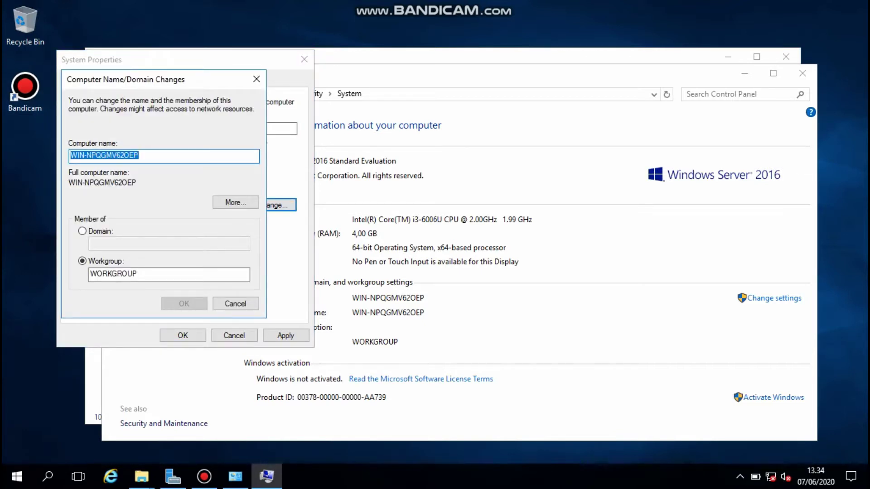
type("SER")
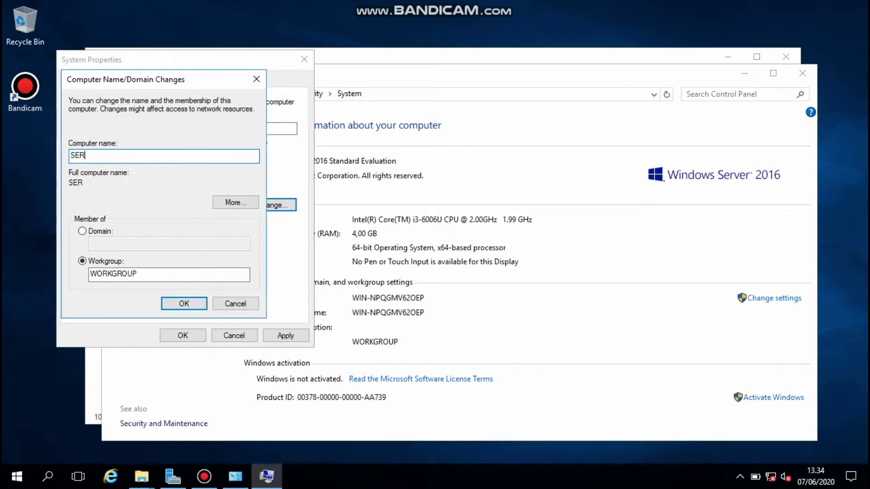
type("VER30")
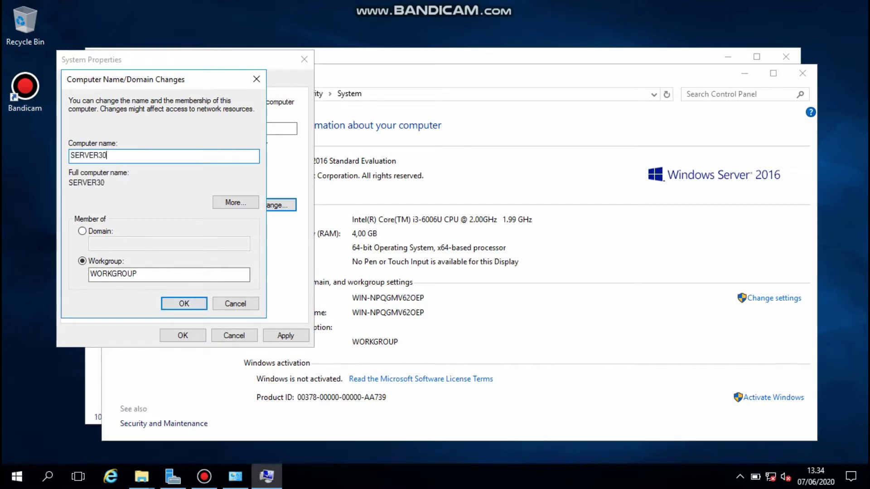
key("Tab")
key("Tab")
key("Tab")
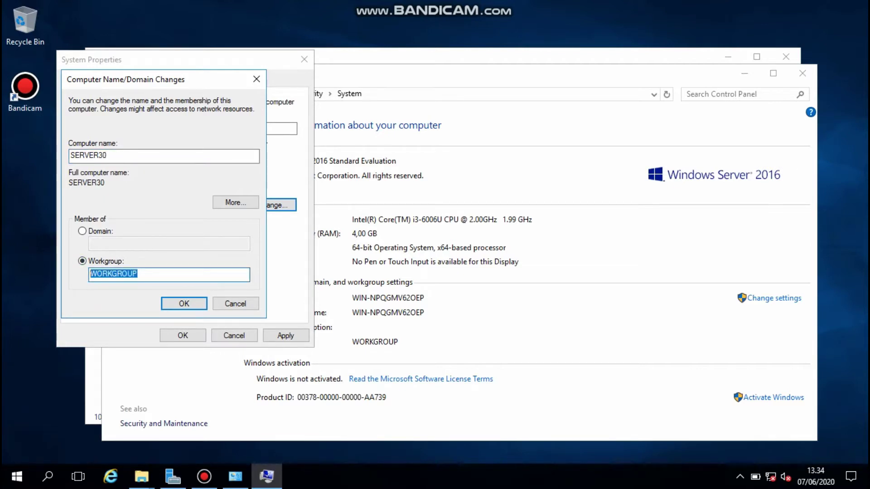
type("11")
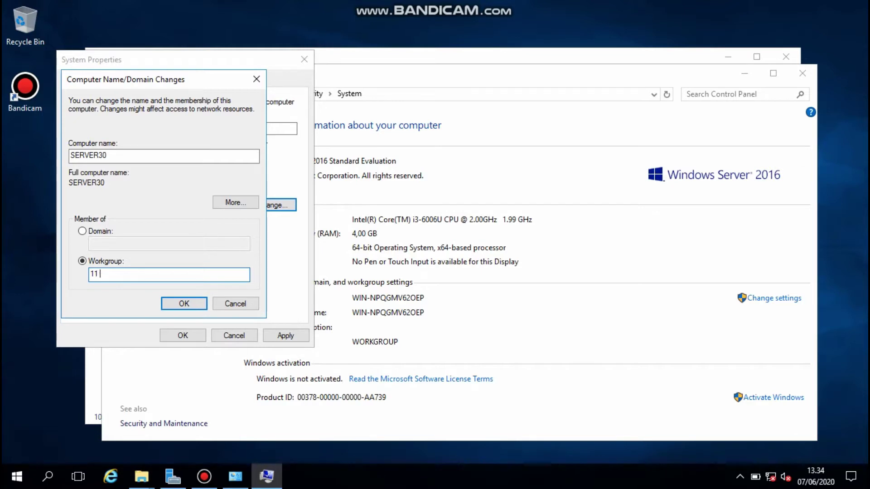
type(" TKJ2")
key("BackSpace")
type("2")
key("Return")
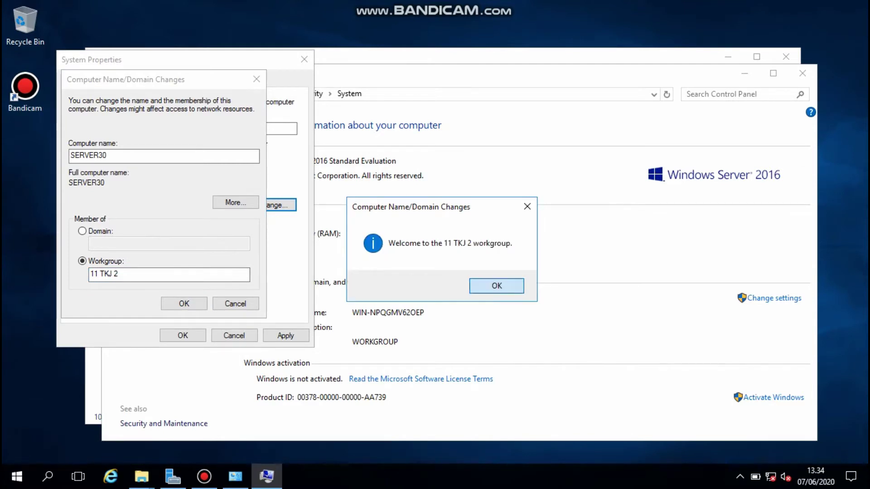
- Acknowledge the confirmation prompts and restart the server now
key("Return")
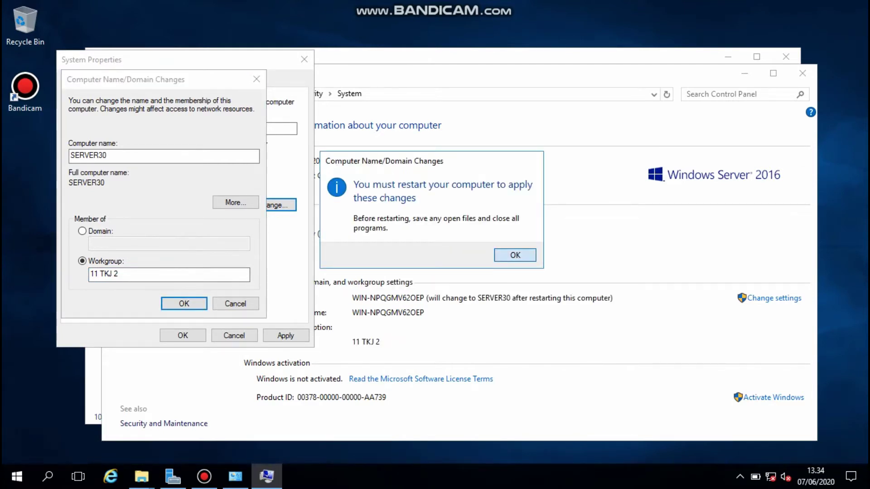
key("Return")
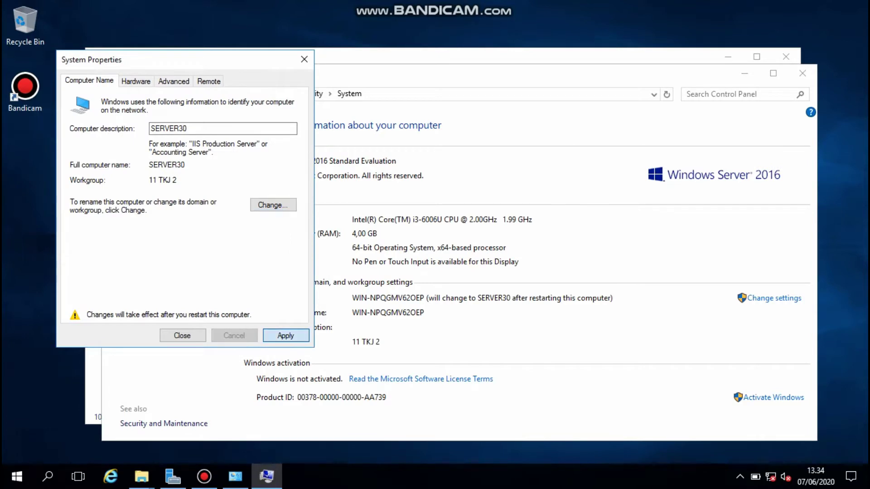
key("Return")
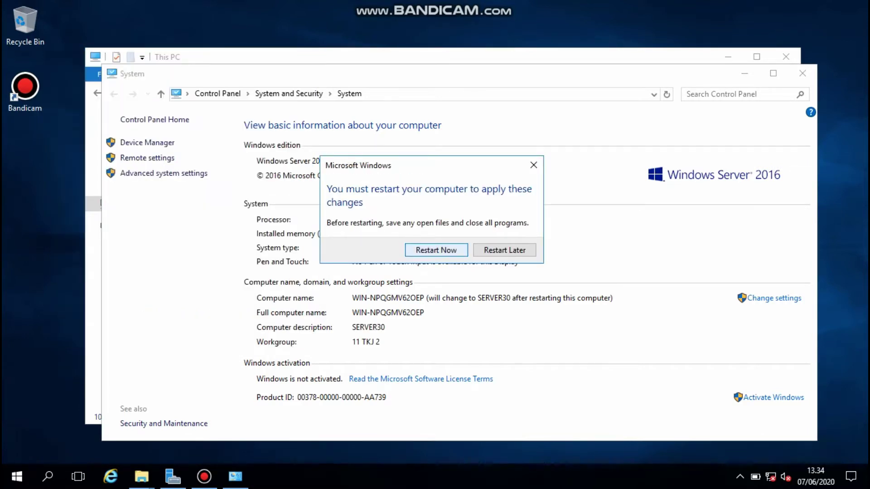
key("Return")
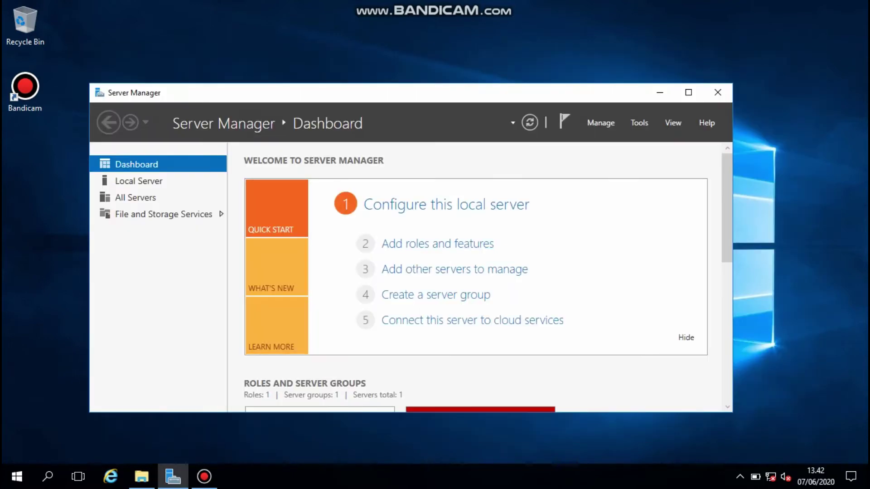
- In the Add Roles wizard, select the DHCP Server role with its management tools
left_click(688, 92)
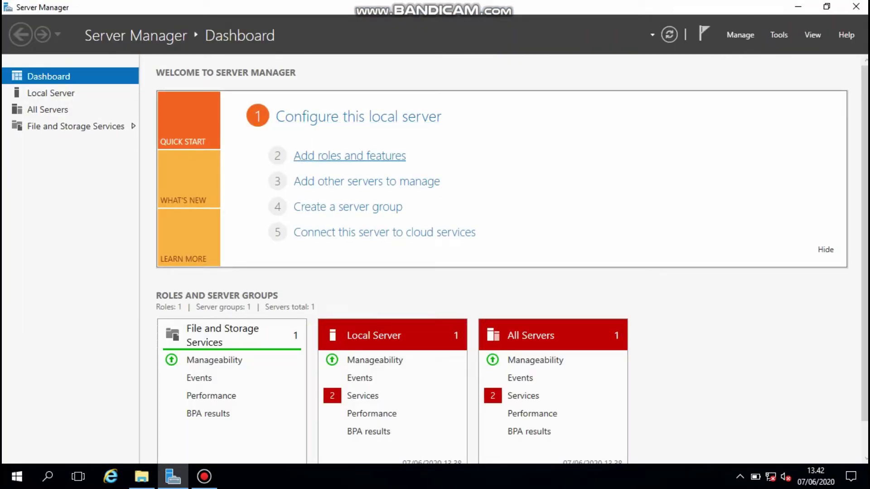
left_click(350, 156)
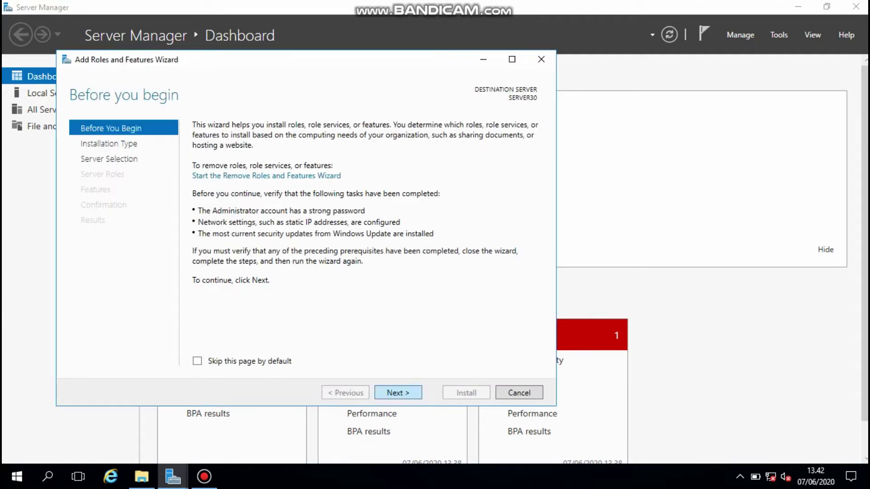
left_click(398, 393)
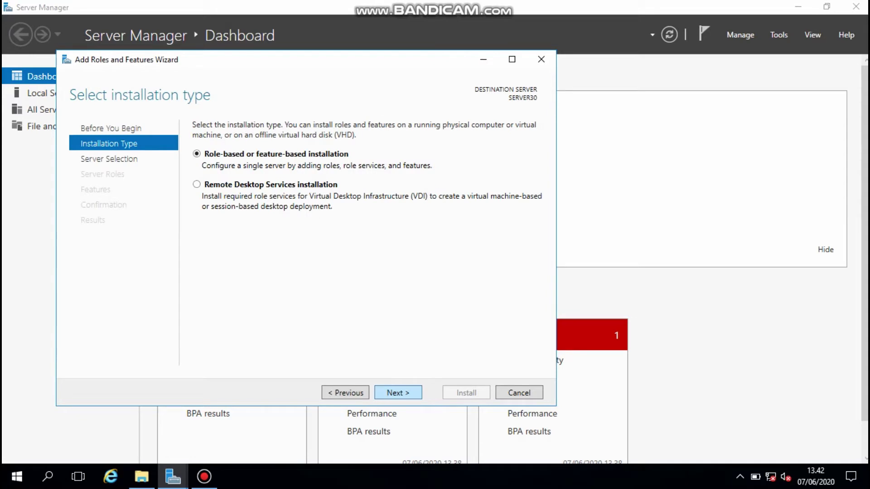
left_click(398, 393)
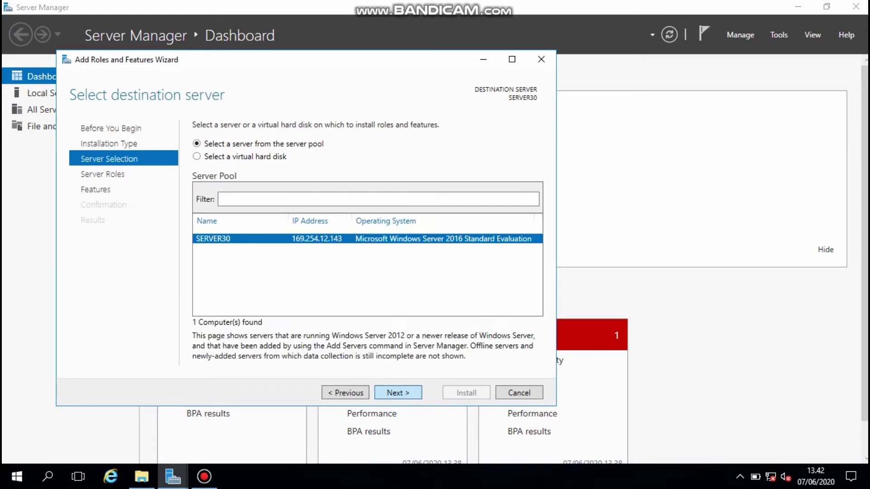
left_click(397, 392)
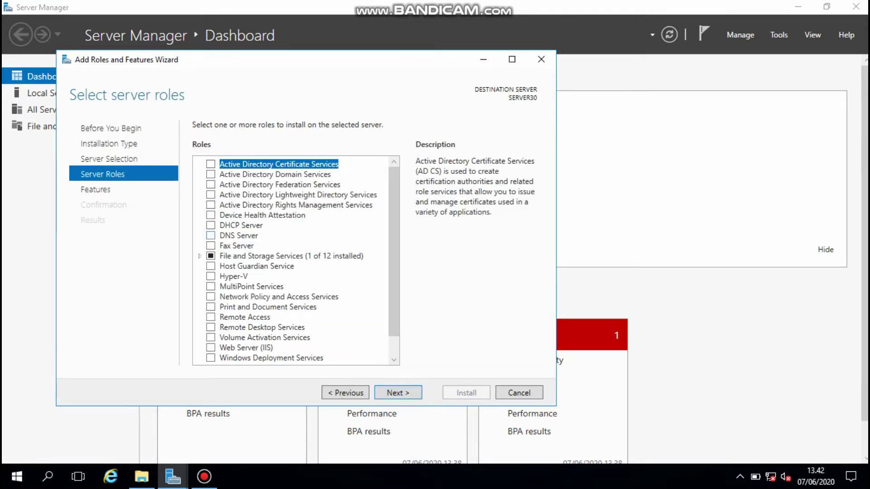
left_click(211, 225)
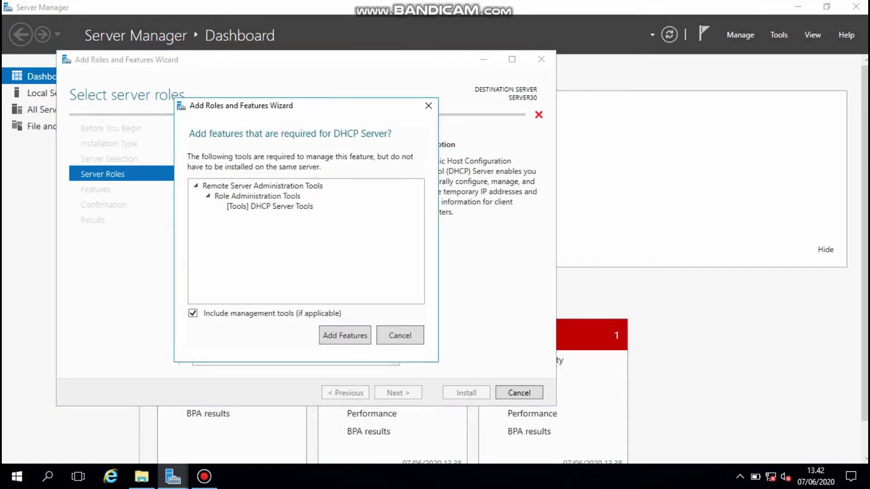
key("Return")
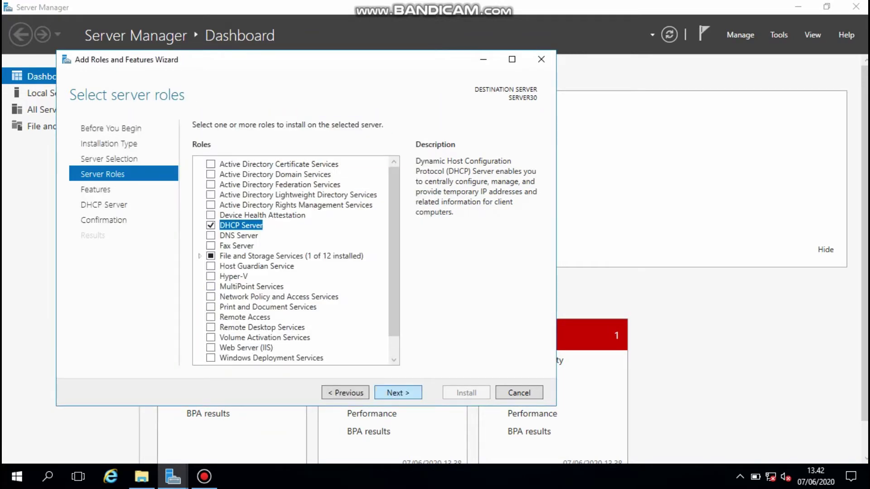
- Skip extra features, confirm, and install the DHCP Server role
key("Return")
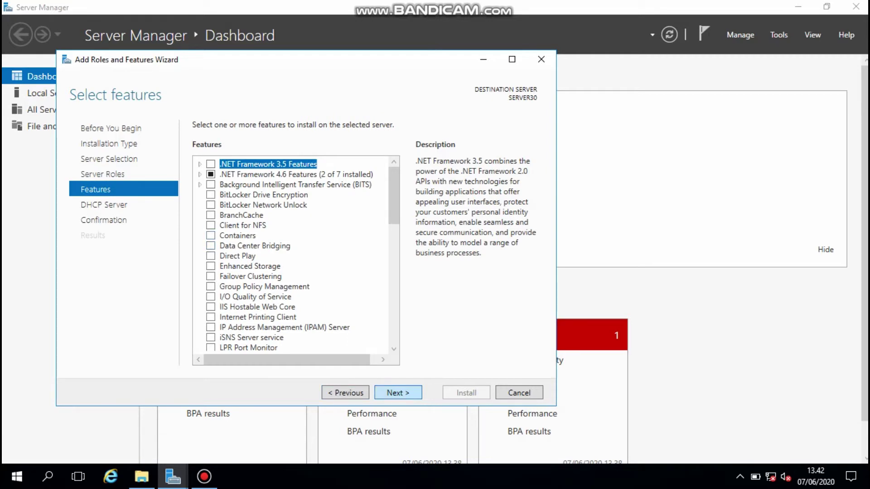
key("Return")
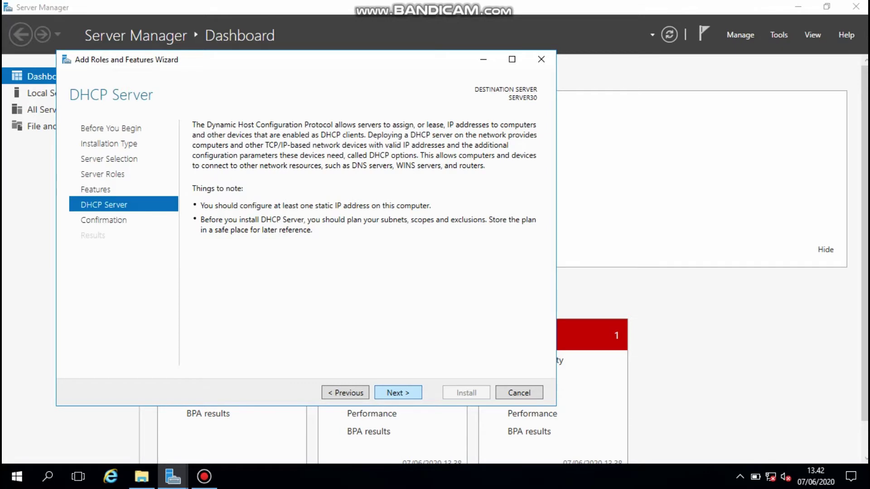
key("Return")
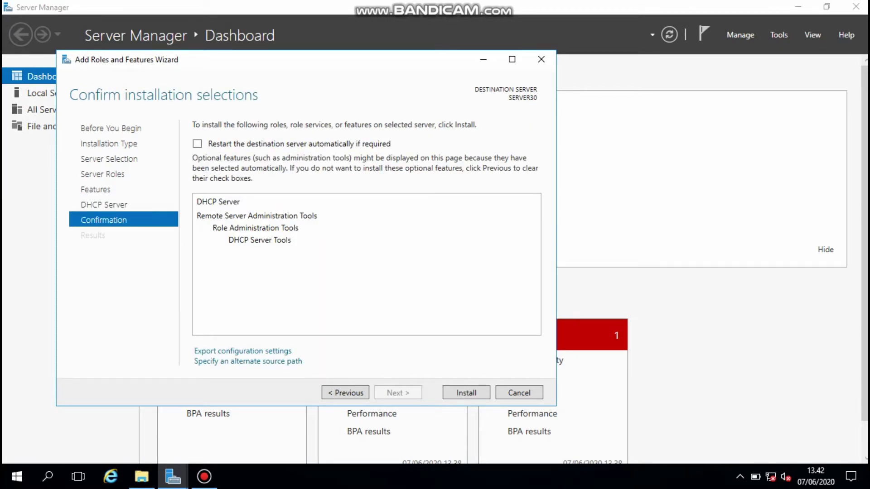
key("Return")
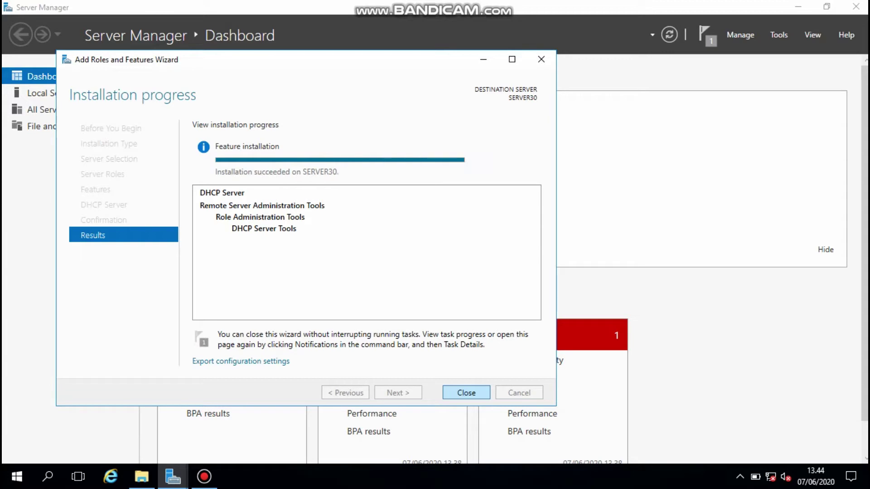
key("Return")
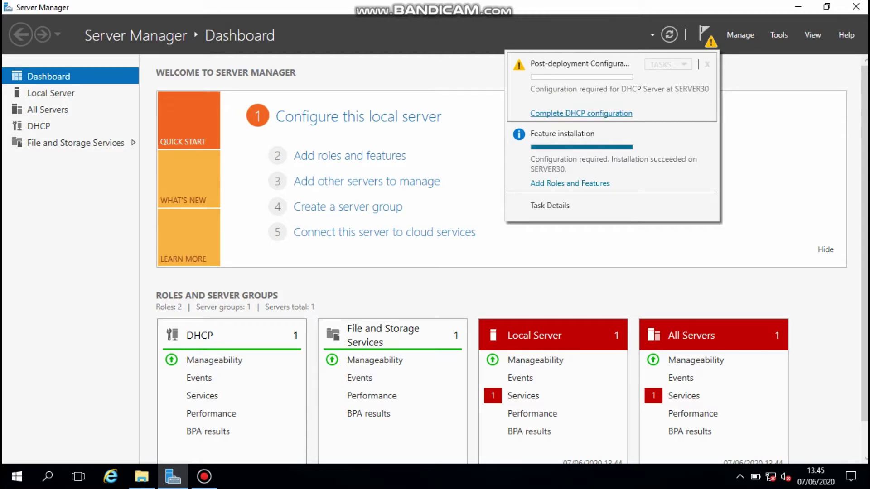
- Complete the DHCP post-install configuration by creating the DHCP security groups
left_click(582, 113)
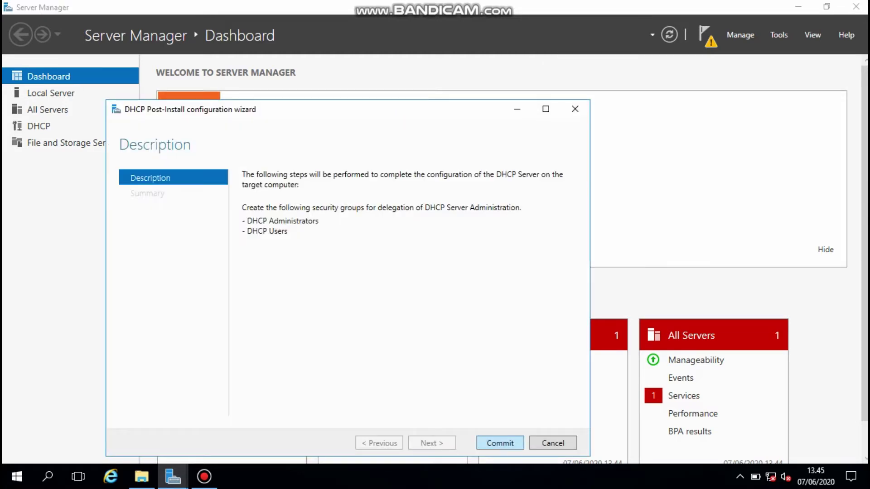
key("Return")
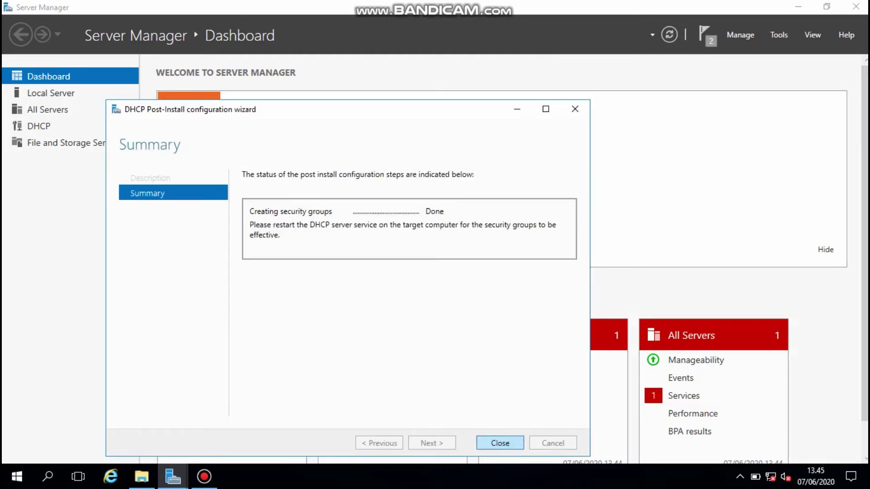
key("Return")
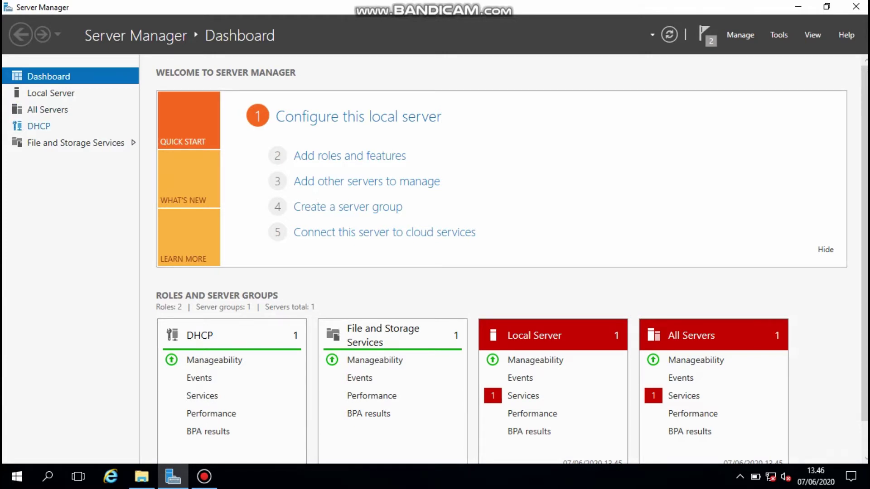
- Open the DHCP console from Tools and maximize it
left_click(38, 126)
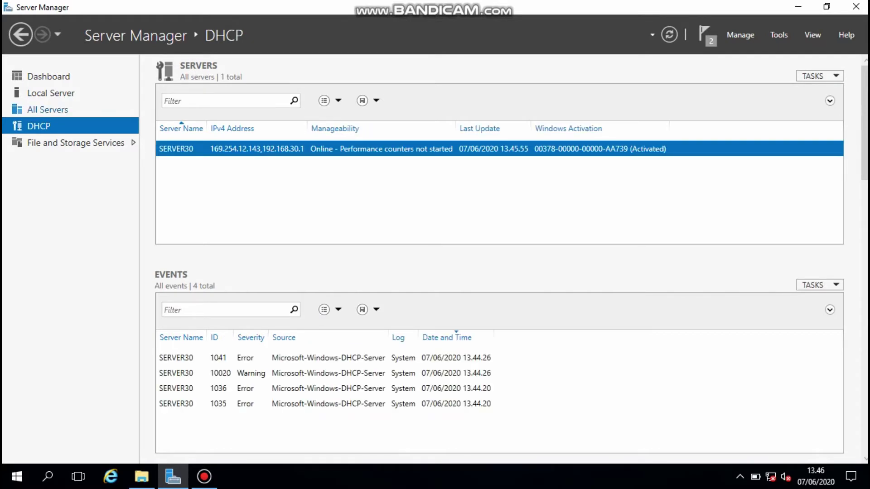
left_click(779, 35)
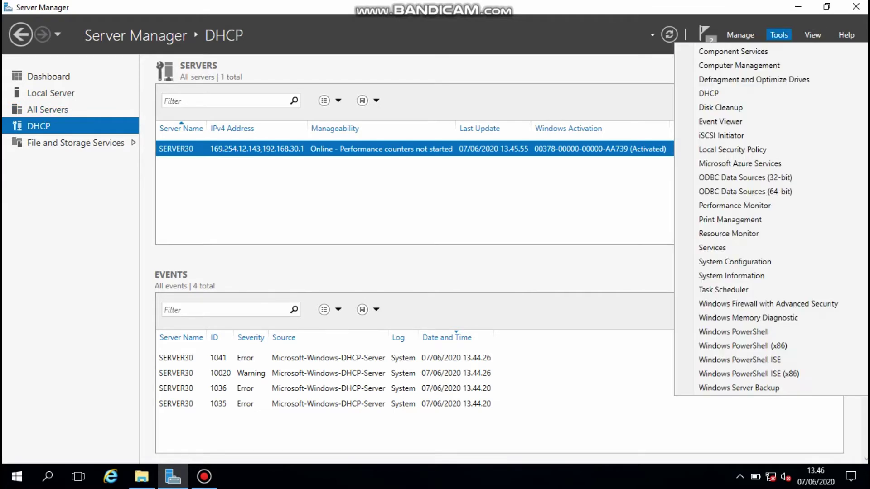
left_click(698, 51)
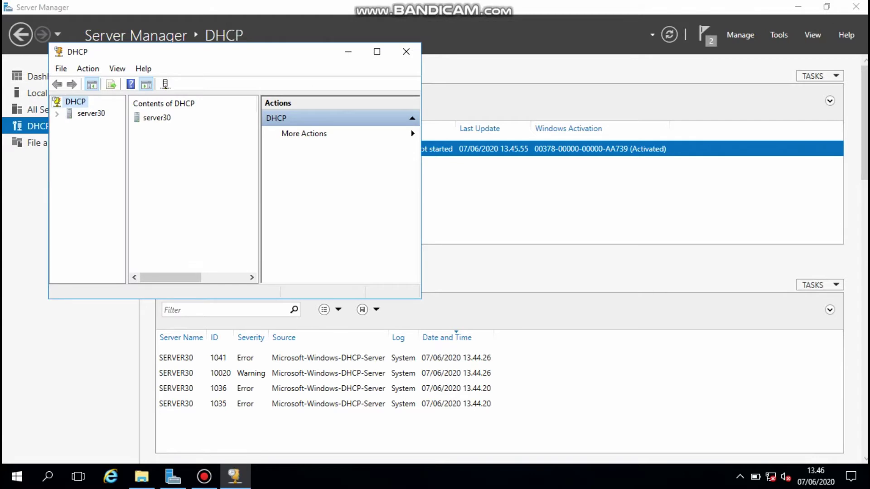
left_click(376, 52)
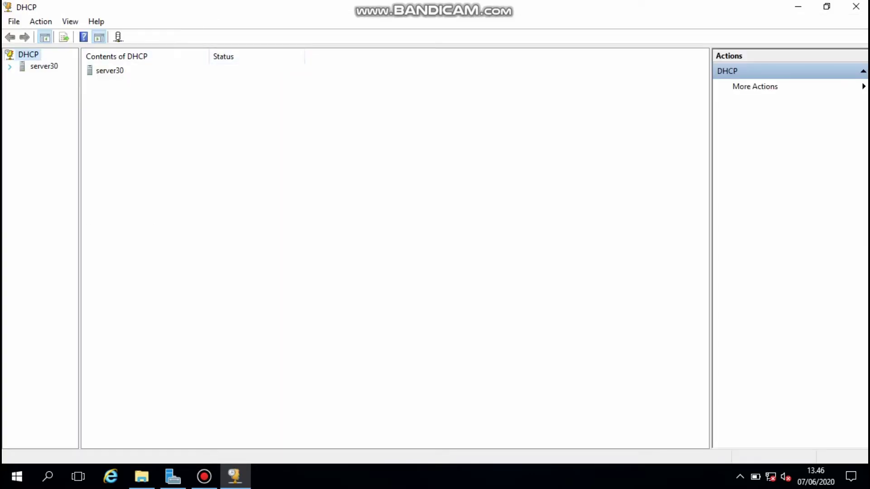
- Start a New Scope under server30's IPv4 node and name it server30
left_click(9, 66)
right_click(47, 75)
left_click(90, 95)
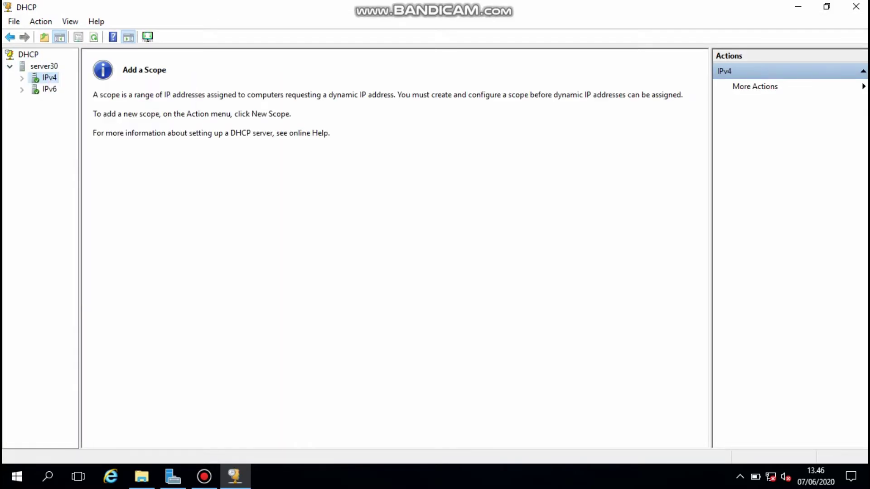
left_click(516, 351)
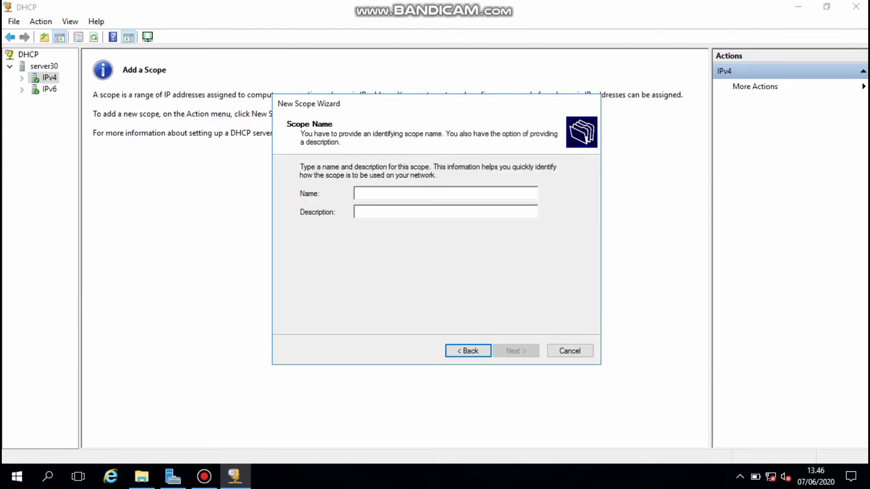
type("ser")
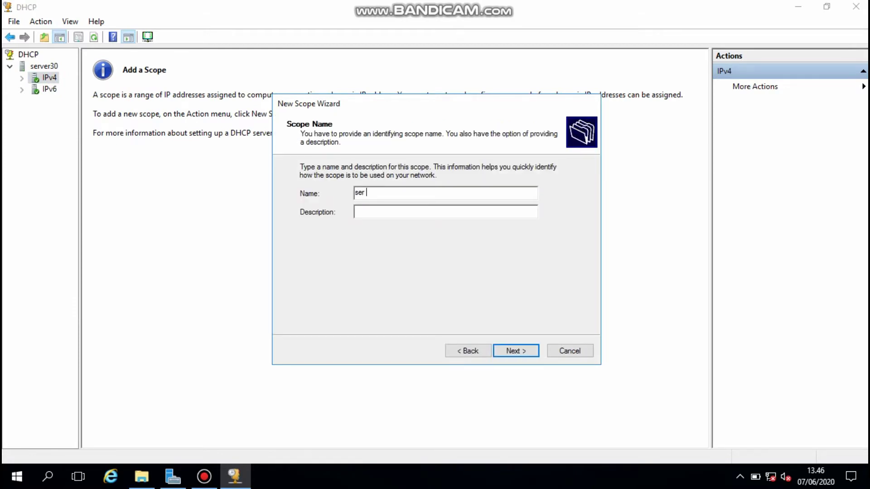
type("ver30")
key("Return")
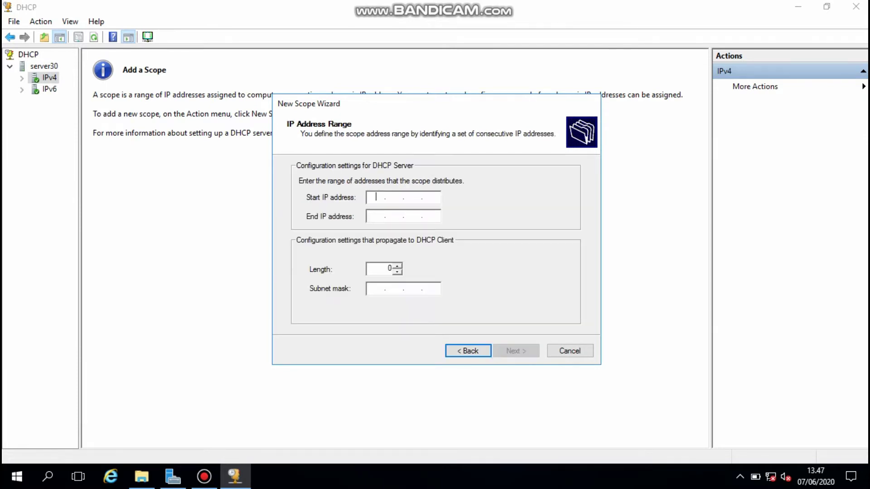
- Enter the range 192.168.30.100–192.168.30.200 with mask 255.255.255.0, then return to the exclusions page
type("192.168.30.100")
key("Tab")
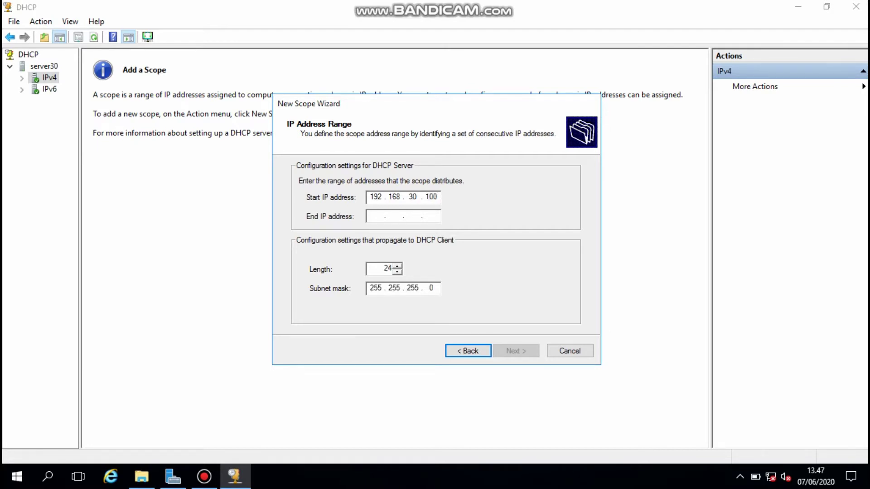
type("192.")
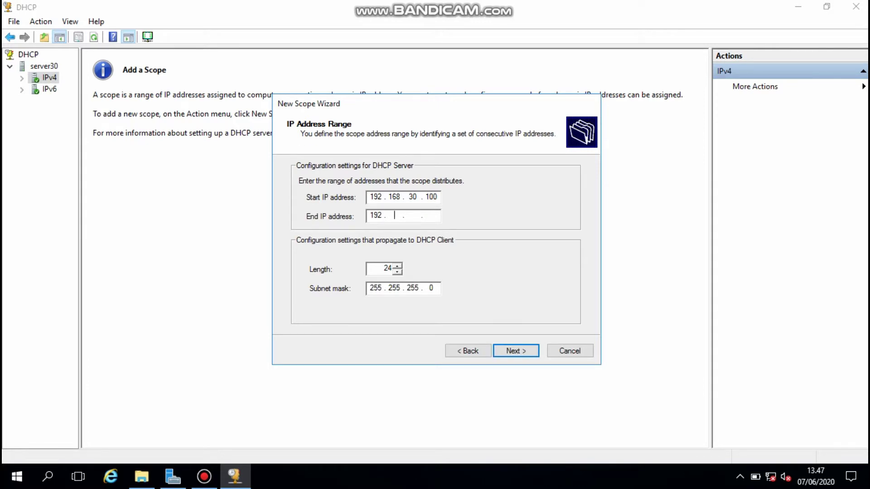
type("168.30.200")
key("Return")
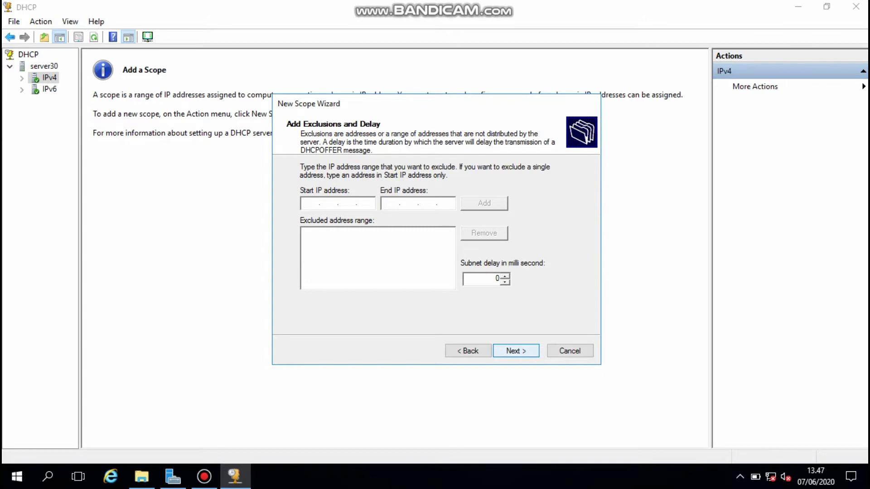
key("Return")
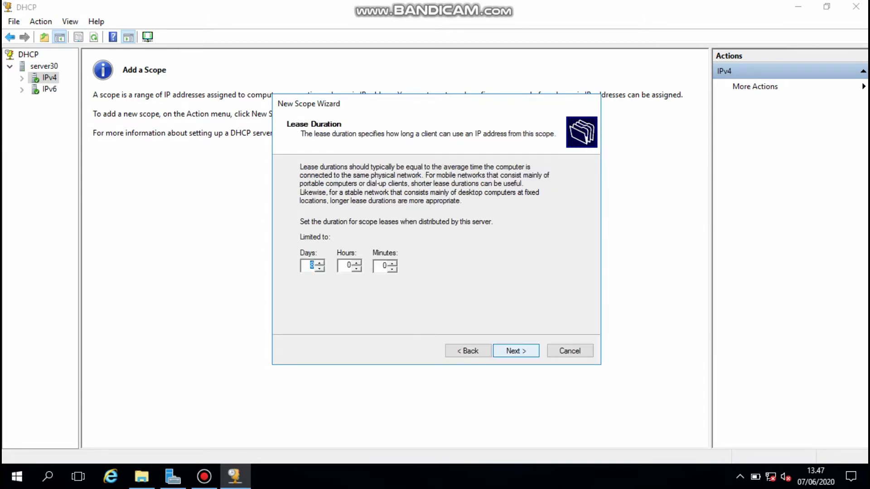
key("alt+b")
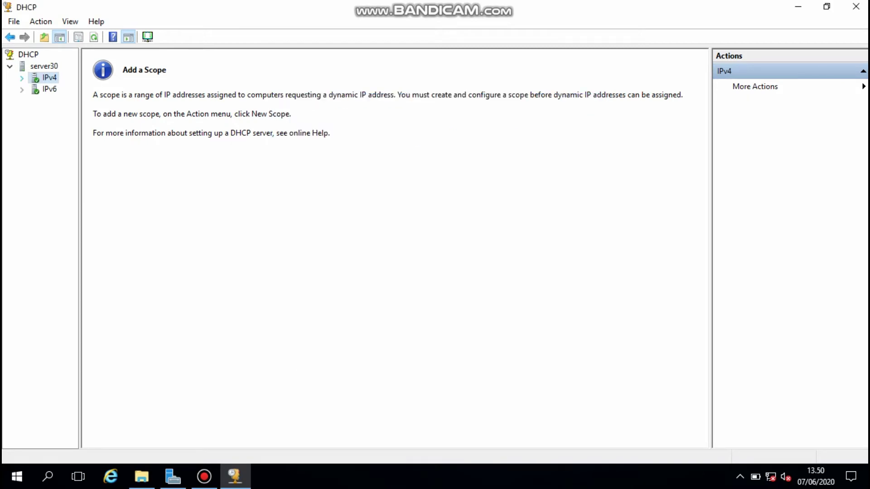
- Enable the 003 Router option in the IPv4 Server Options, leaving it without a value
left_click(22, 78)
left_click(50, 89)
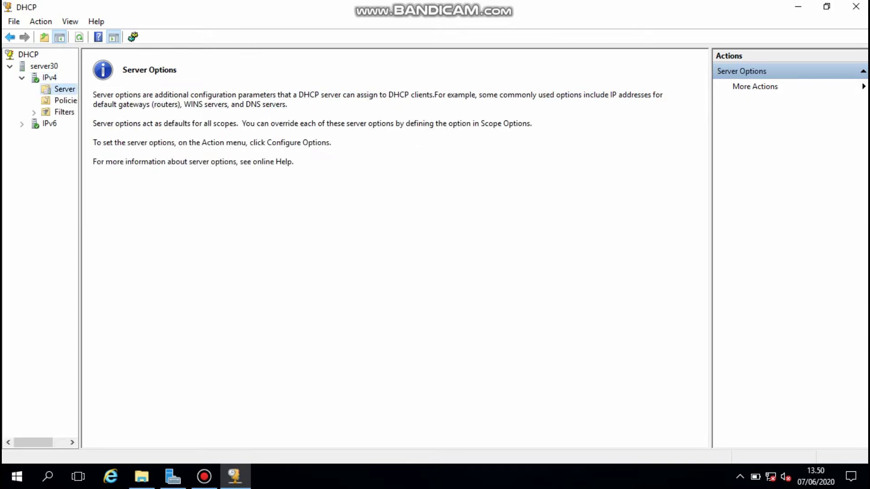
right_click(50, 88)
mouse_move(91, 115)
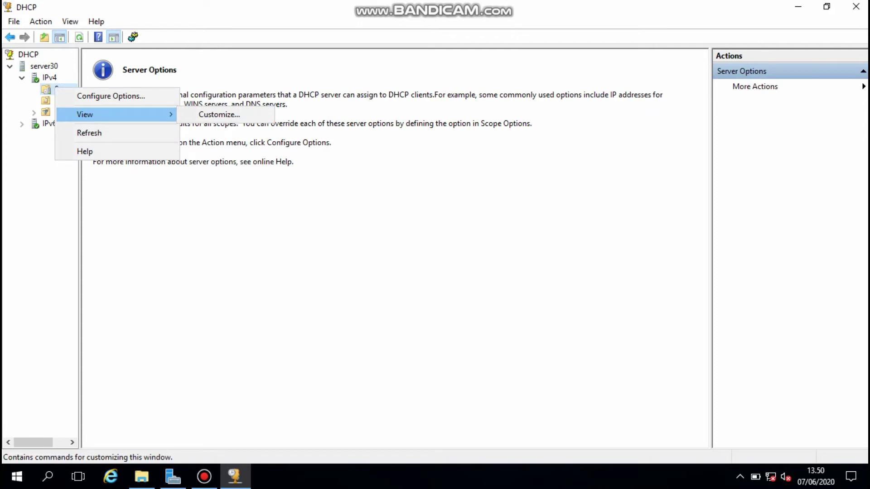
left_click(111, 96)
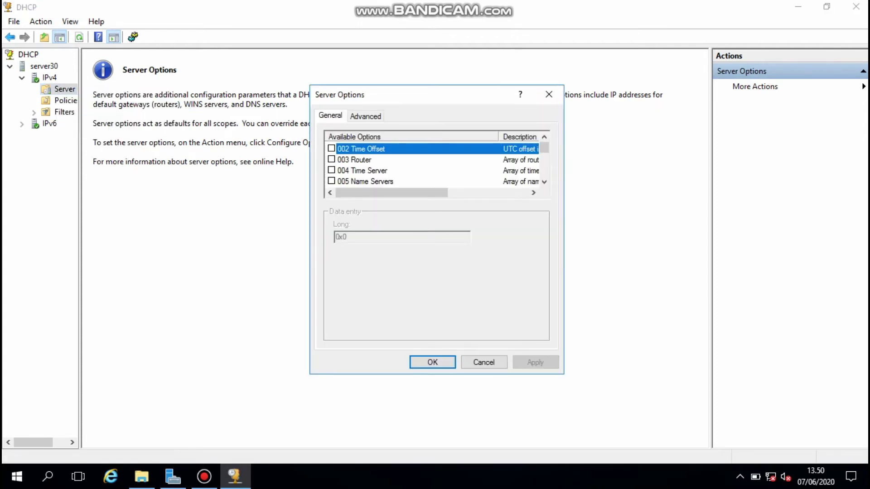
left_click(332, 160)
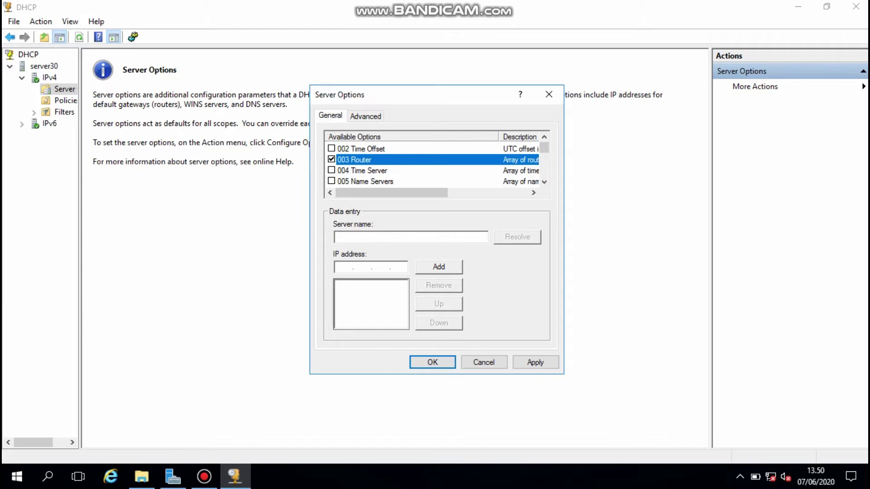
left_click(432, 362)
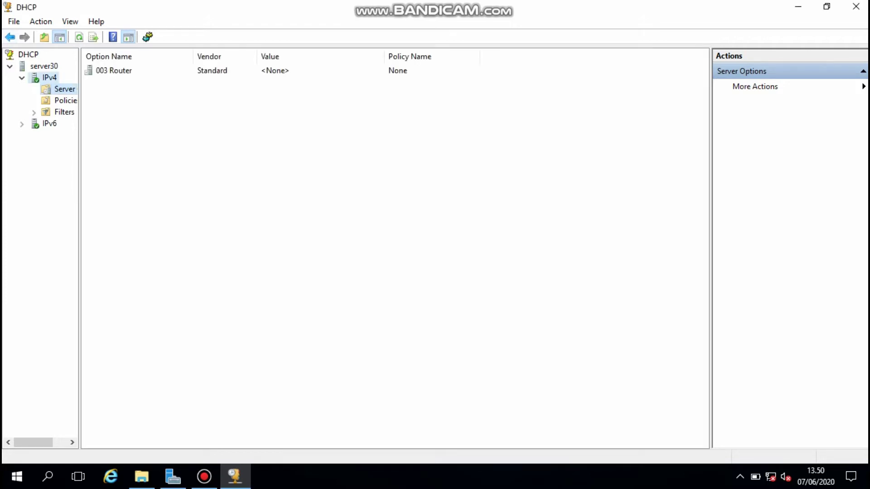
left_click(49, 77)
- Start a new IPv4 scope and name it SERVER30
right_click(49, 77)
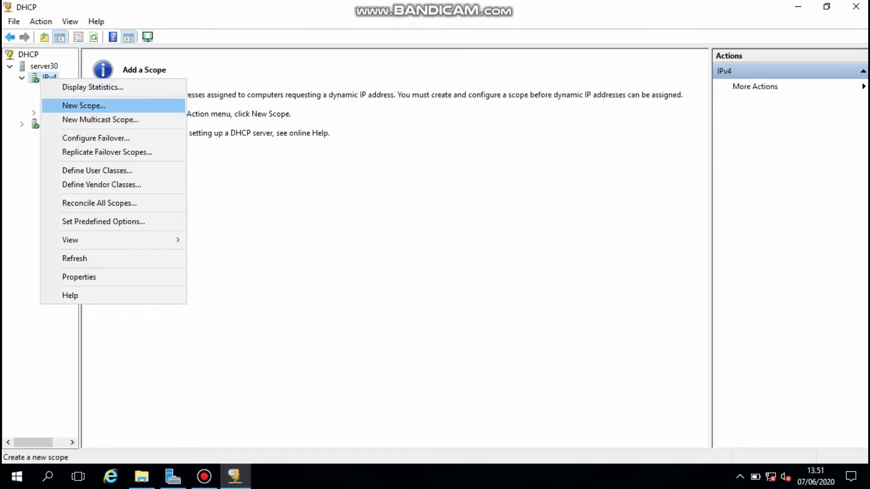
left_click(67, 105)
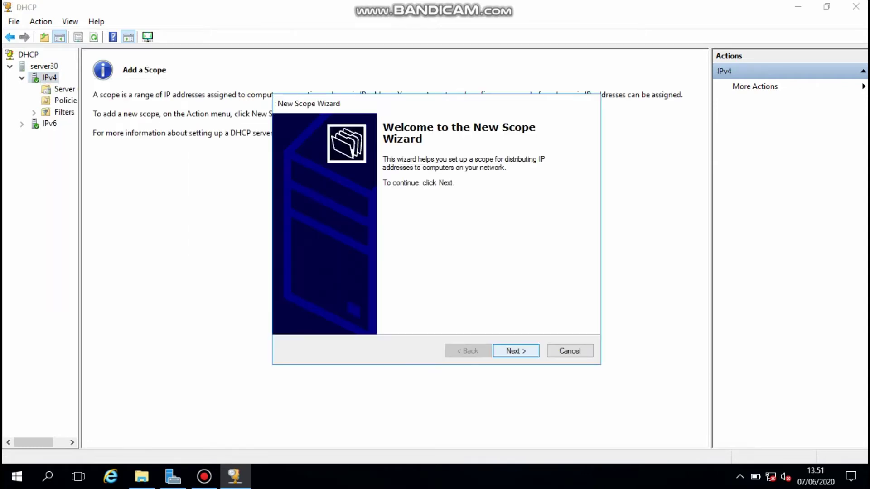
key("Return")
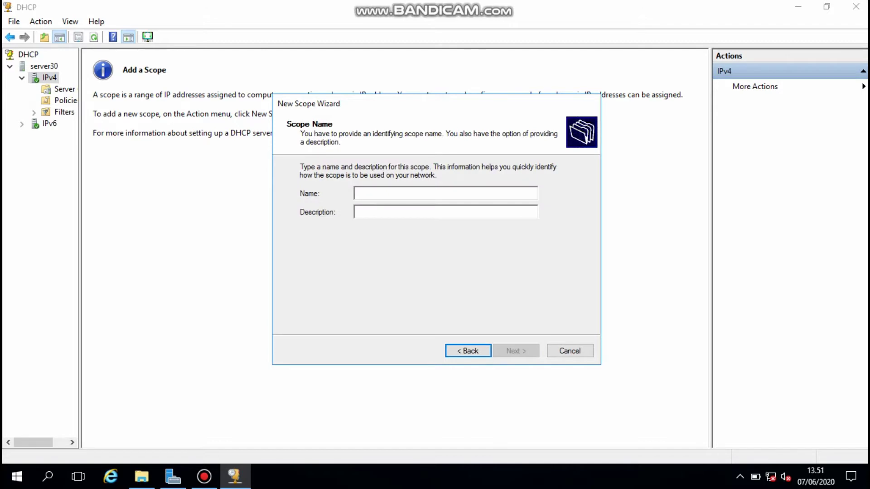
type("ser")
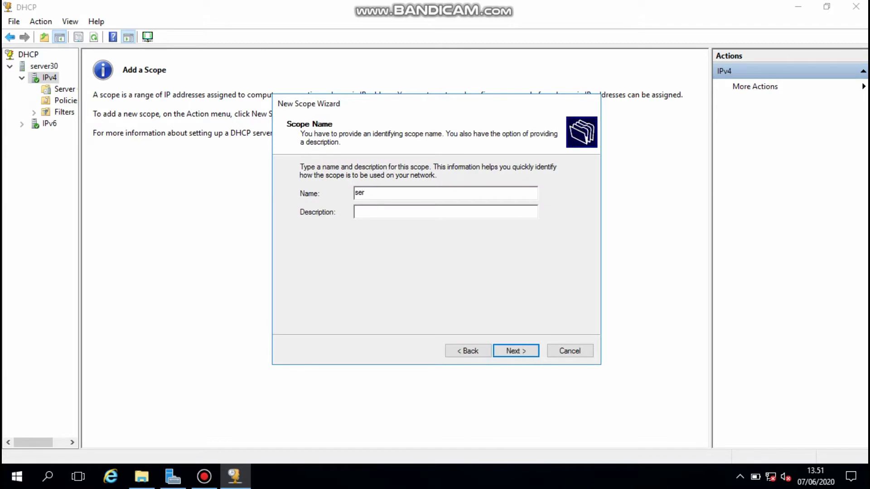
type("ver30")
key("BackSpace")
key("BackSpace")
key("BackSpace")
key("BackSpace")
key("BackSpace")
key("BackSpace")
key("BackSpace")
key("BackSpace")
type("SERVER30")
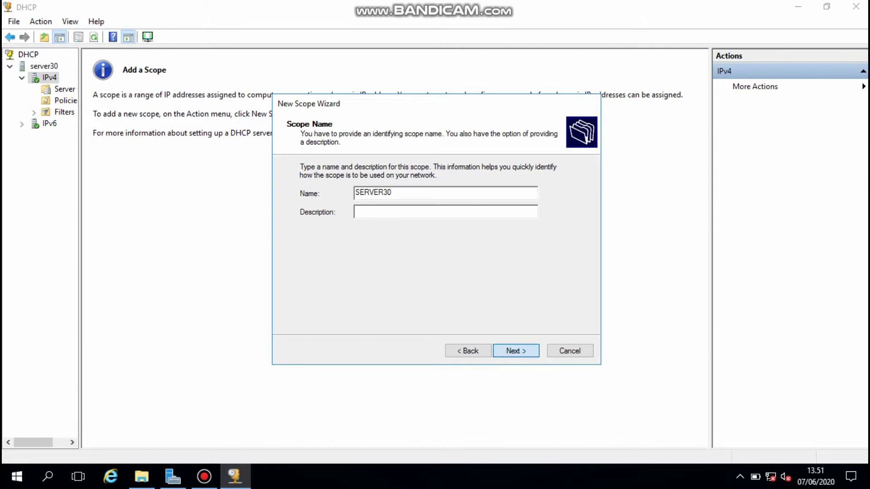
key("Return")
- Set the scope range to 192.168.30.100–192.168.30.200 with no exclusions
type("1")
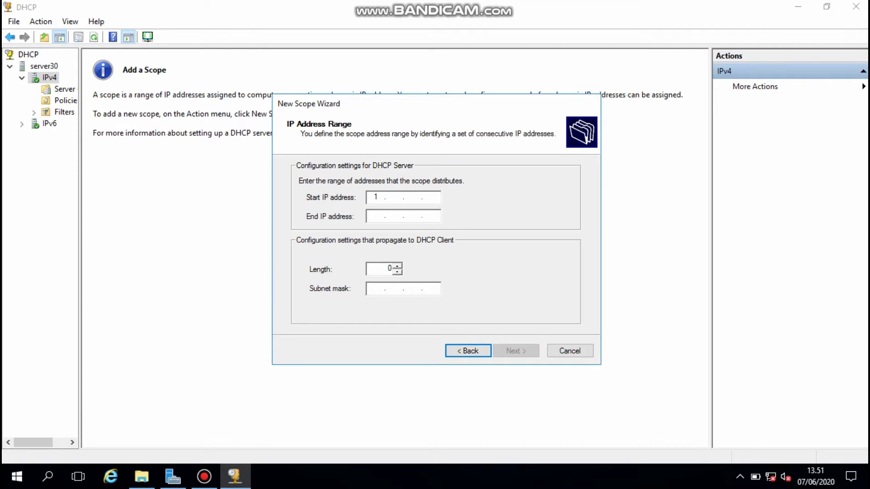
type("92")
type("168 ")
type("2")
key("BackSpace")
type("30.100")
left_click(376, 216)
type("192 . ")
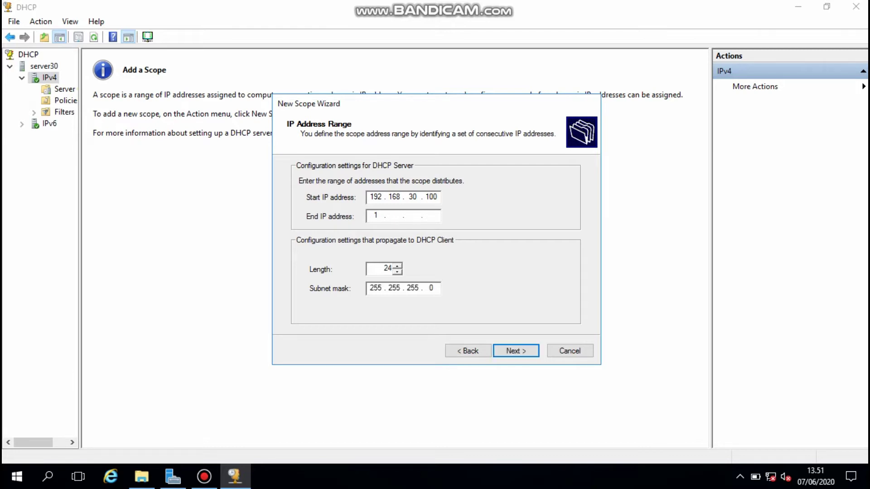
type("168 . 30 . 200")
key("Return")
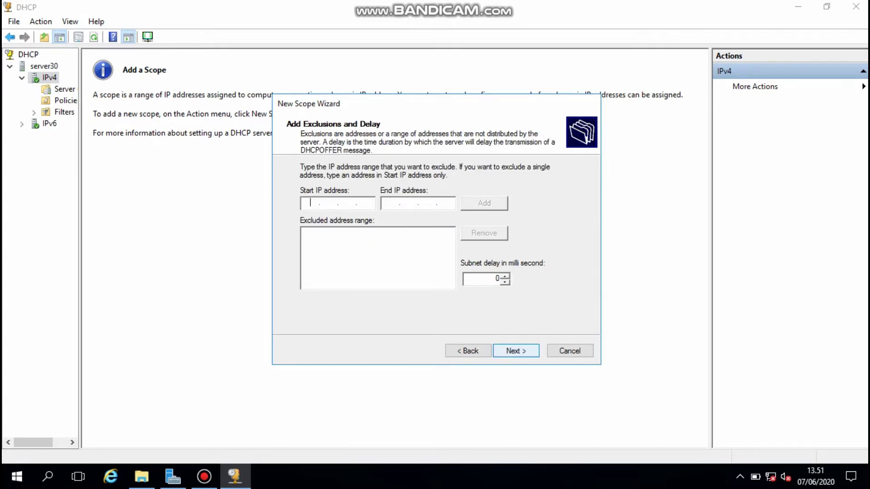
key("Return")
key("Return")
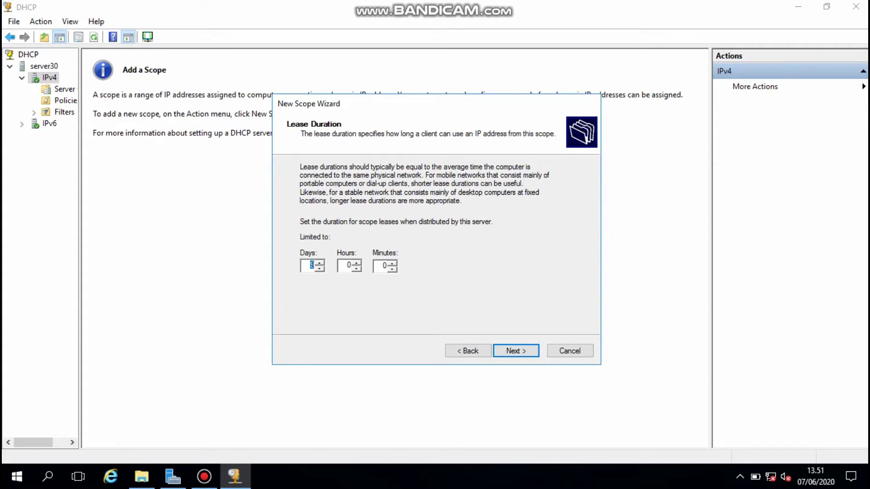
- Set the lease duration to 0 days and 10 minutes
type("3")
double_click(311, 265)
key("Down")
key("Tab")
key("Tab")
key("Up")
type("3")
key("shift+Home")
type("10")
key("Tab")
key("Return")
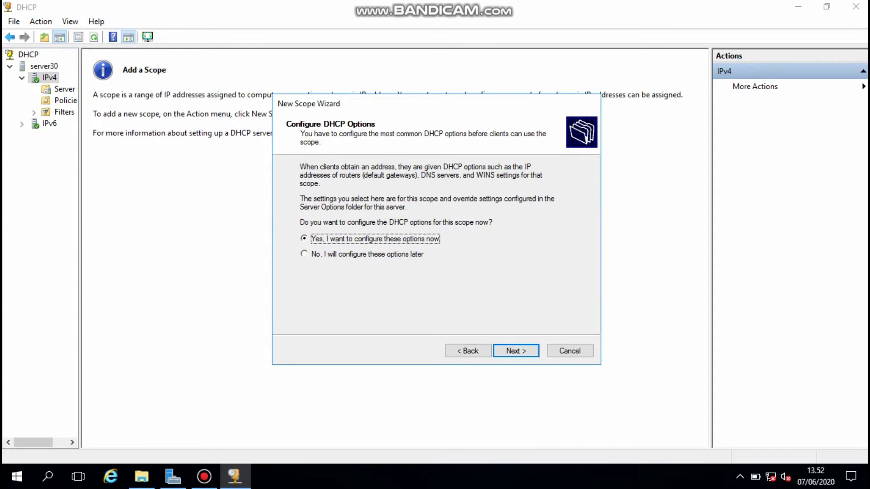
- Skip the gateway and DNS options, activate the scope now, and close the DHCP console
key("Return")
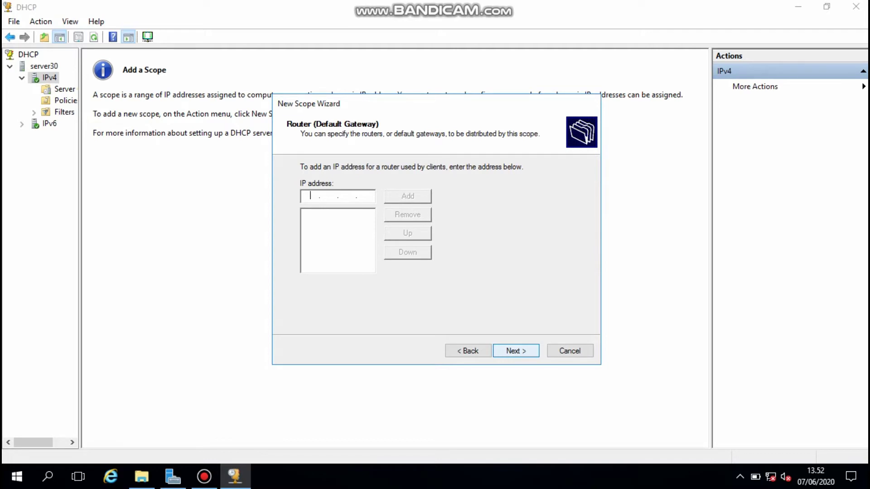
key("Return")
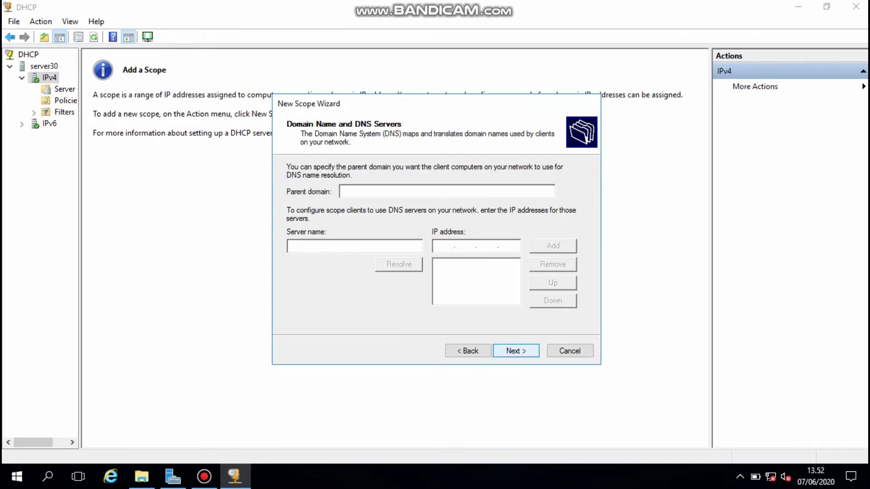
key("Return")
key("Return")
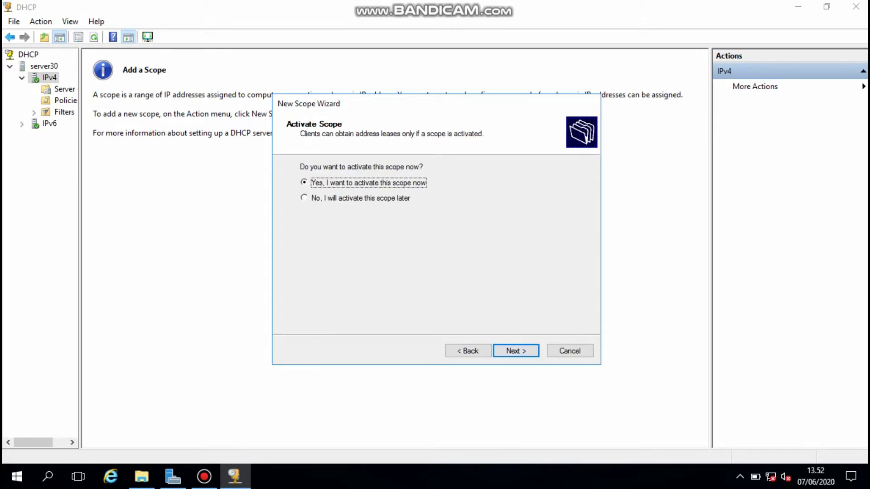
key("Tab")
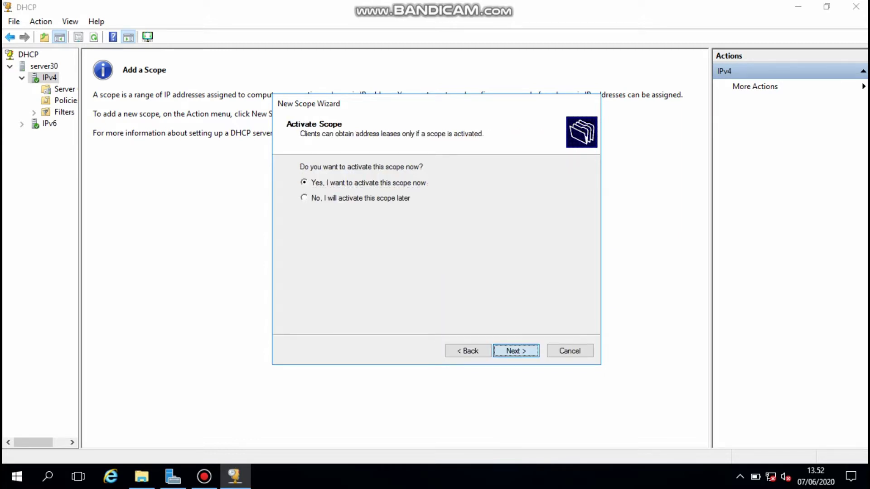
key("Return")
key("Return")
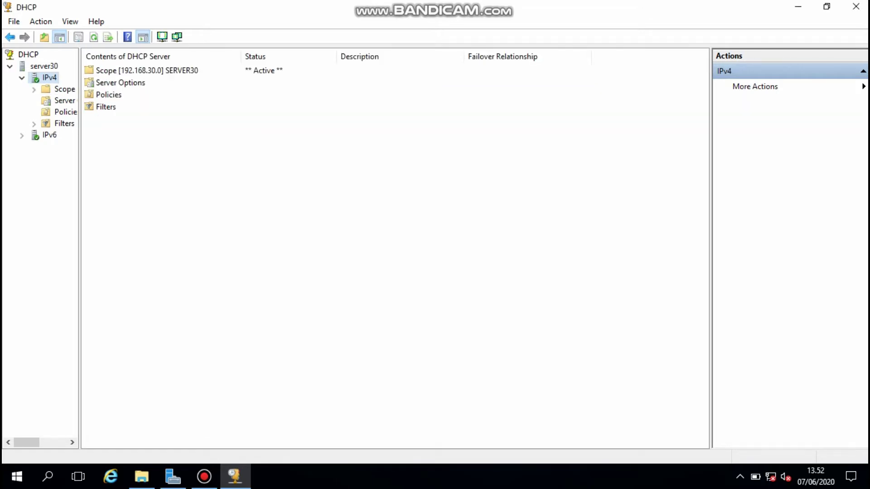
key("alt+F4")
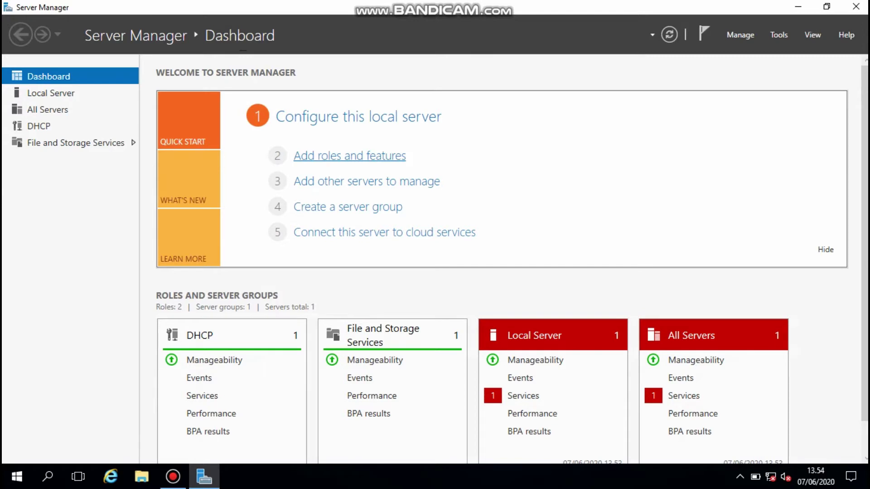
- Install the DNS Server role with its DNS Server Tools on SERVER30 through Add Roles and Features
left_click(350, 155)
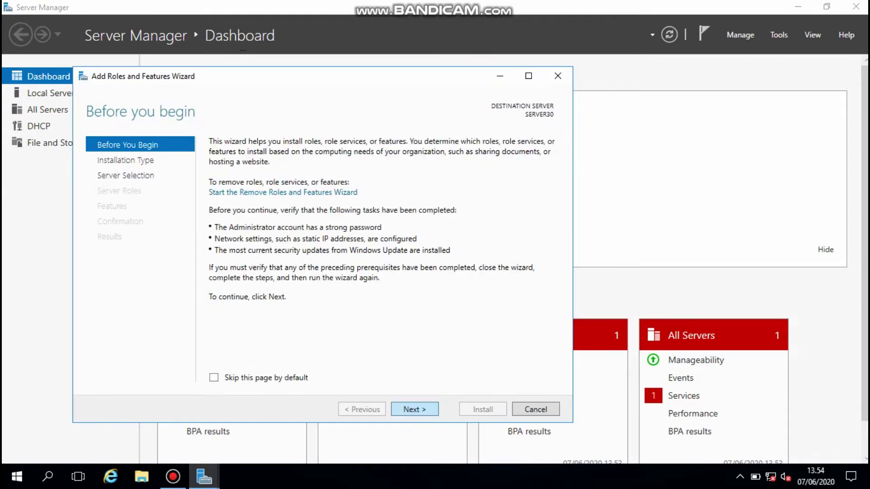
left_click(415, 409)
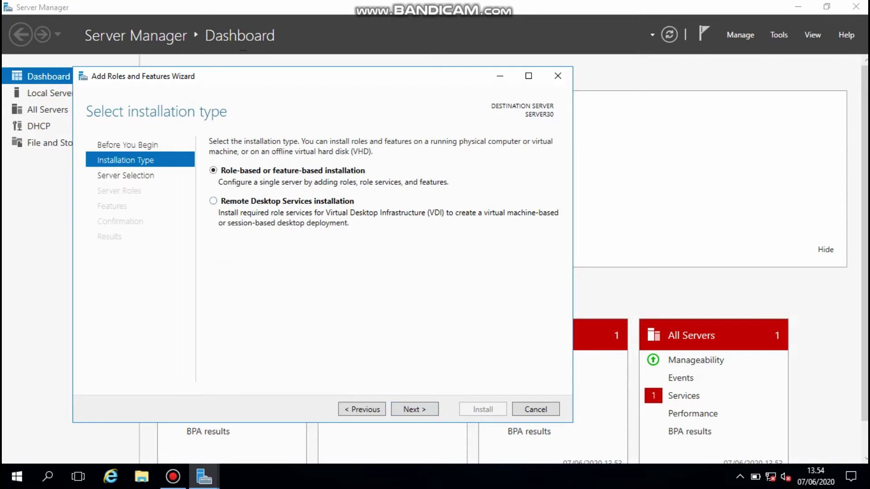
left_click(414, 409)
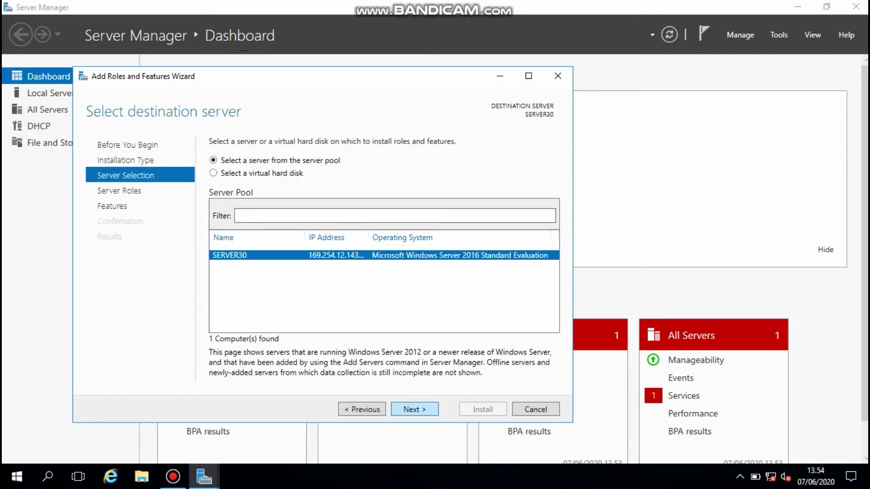
left_click(415, 410)
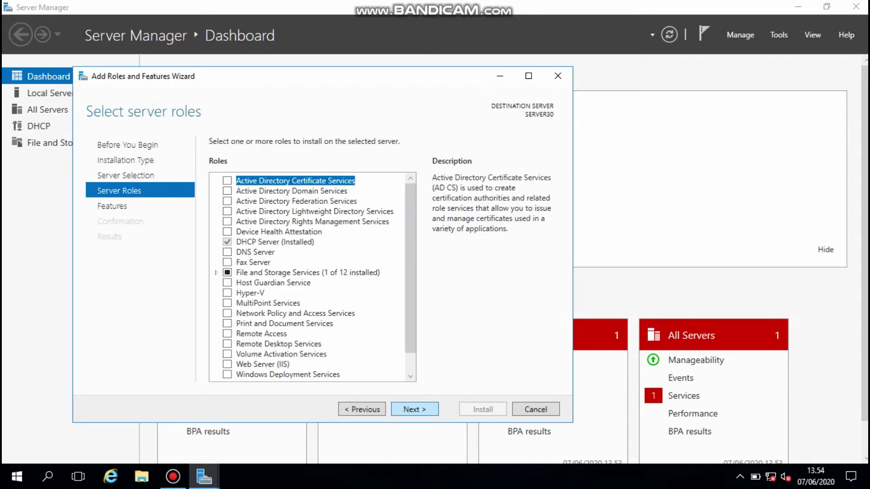
left_click(227, 252)
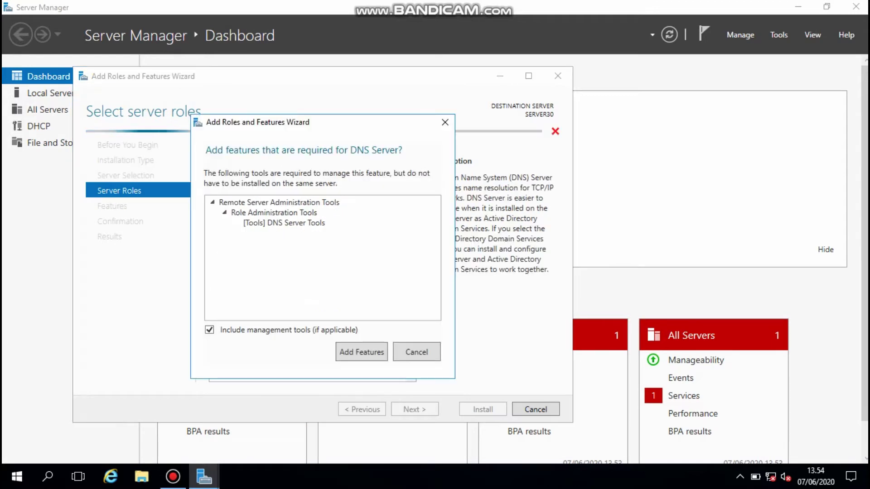
left_click(359, 351)
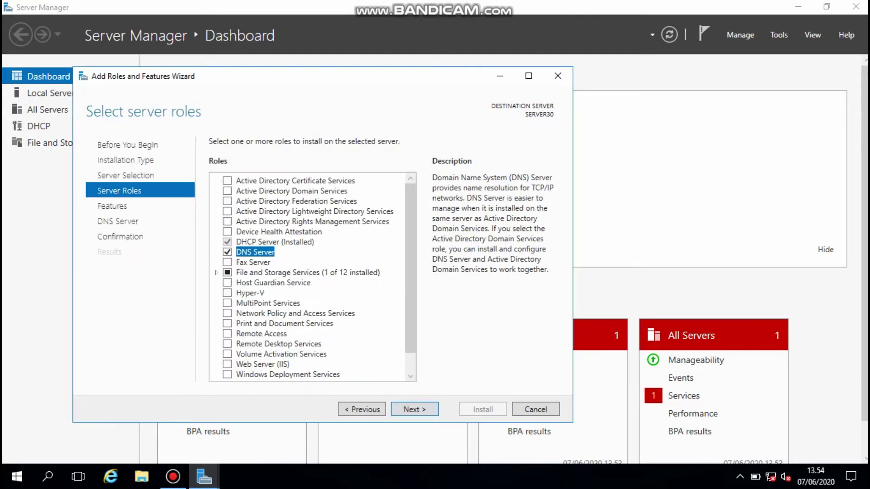
left_click(414, 409)
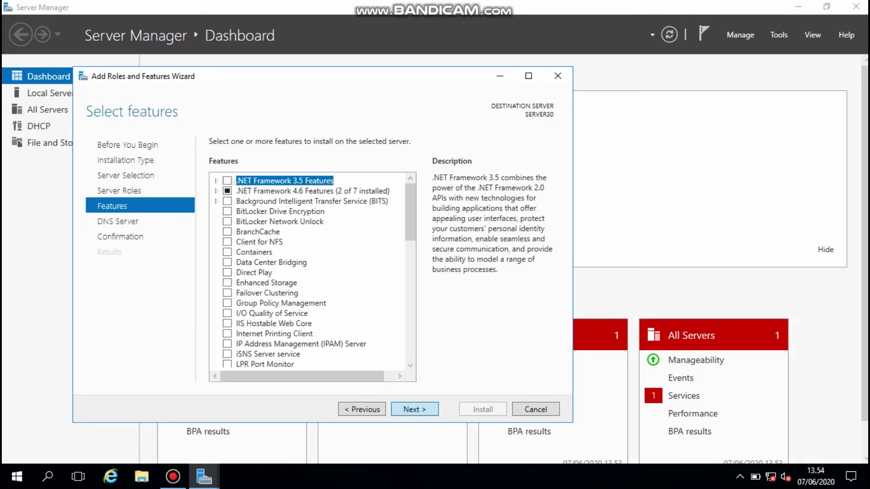
left_click(414, 409)
left_click(415, 409)
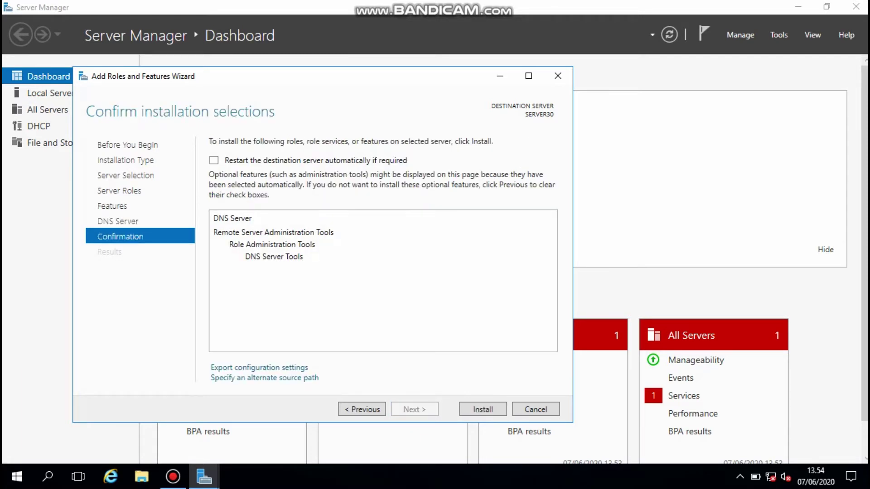
key("Return")
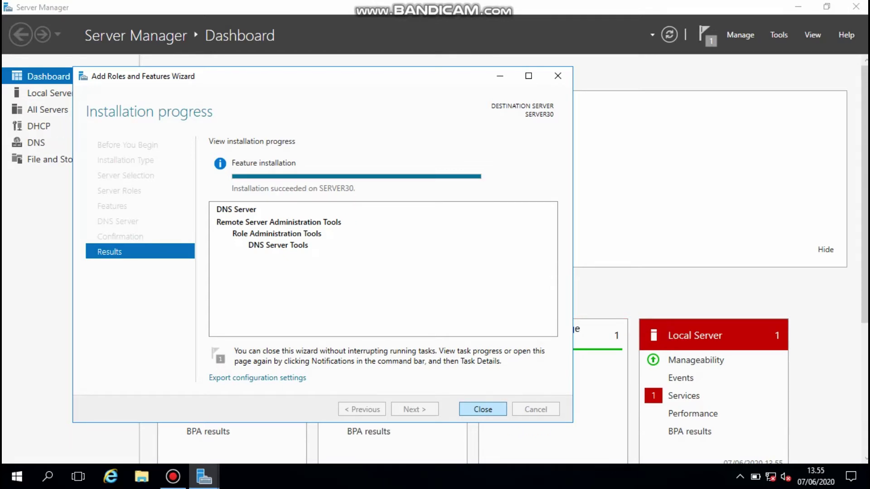
left_click(483, 410)
- Launch DNS Manager from Tools, maximize it, and expand SERVER30 to select Forward Lookup Zones
left_click(779, 34)
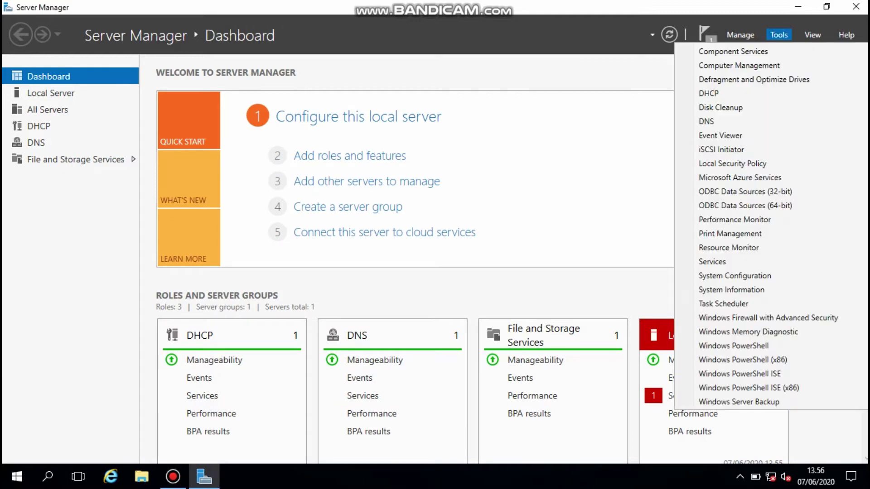
left_click(706, 121)
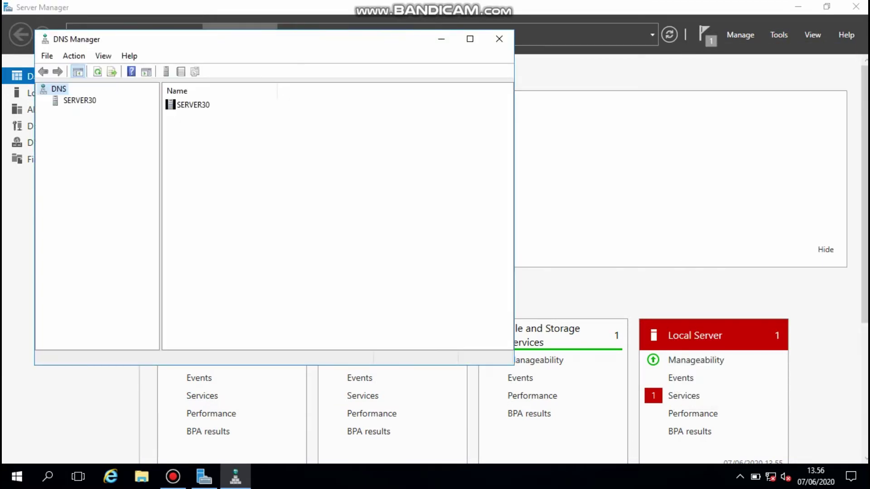
left_click(470, 38)
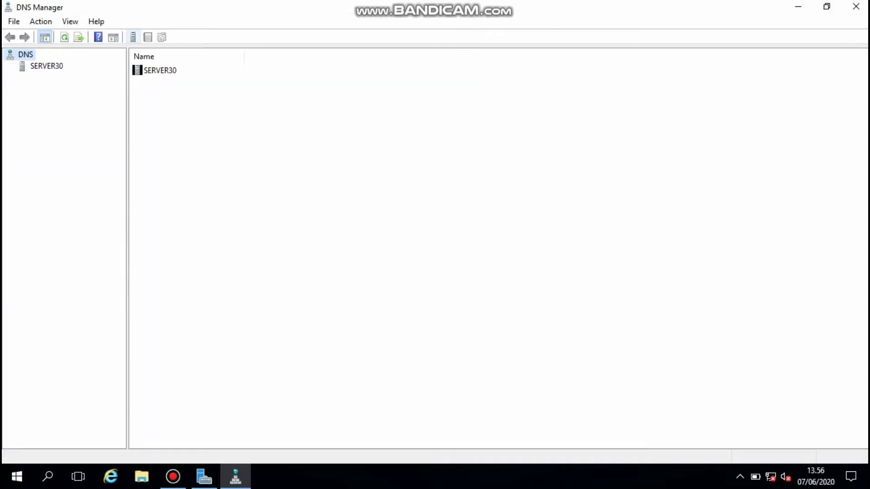
left_click(47, 65)
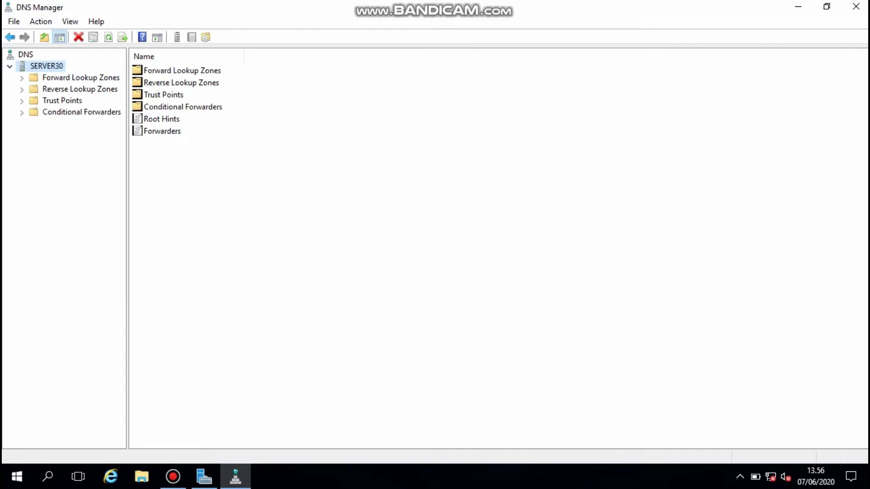
left_click(85, 78)
- Create primary forward zone server30.com with file server30.com.dns and dynamic updates disallowed
right_click(85, 77)
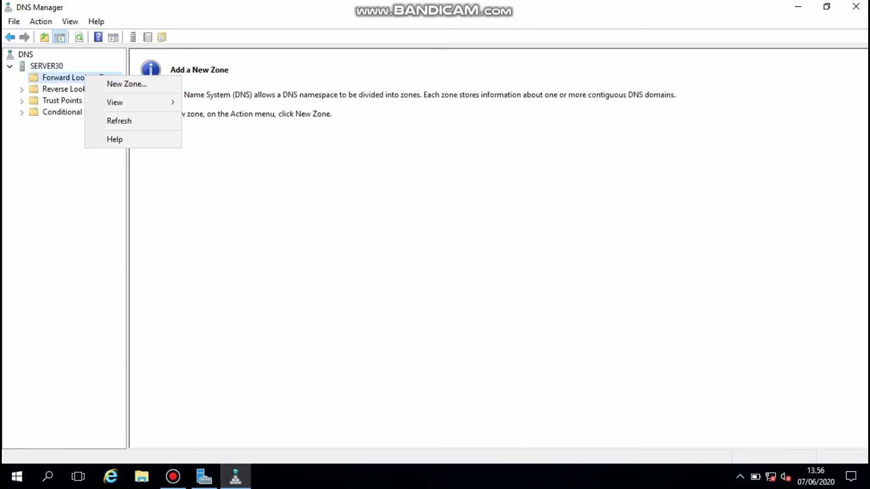
left_click(127, 84)
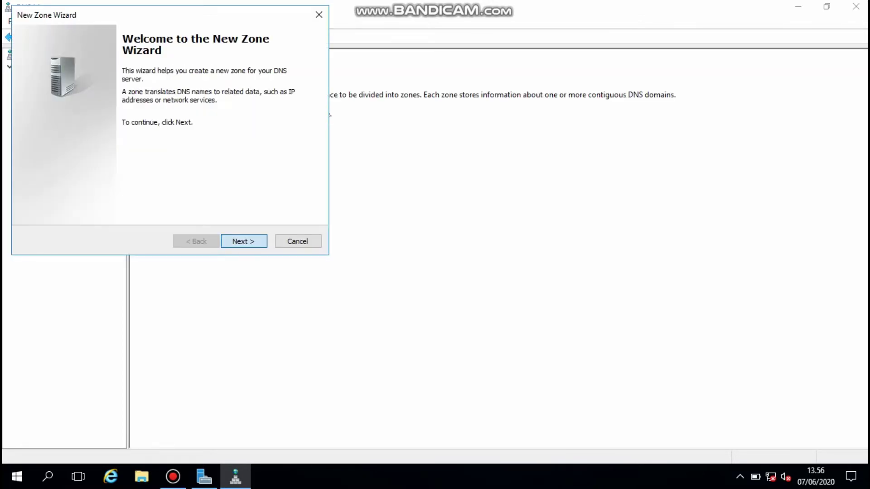
key("Return")
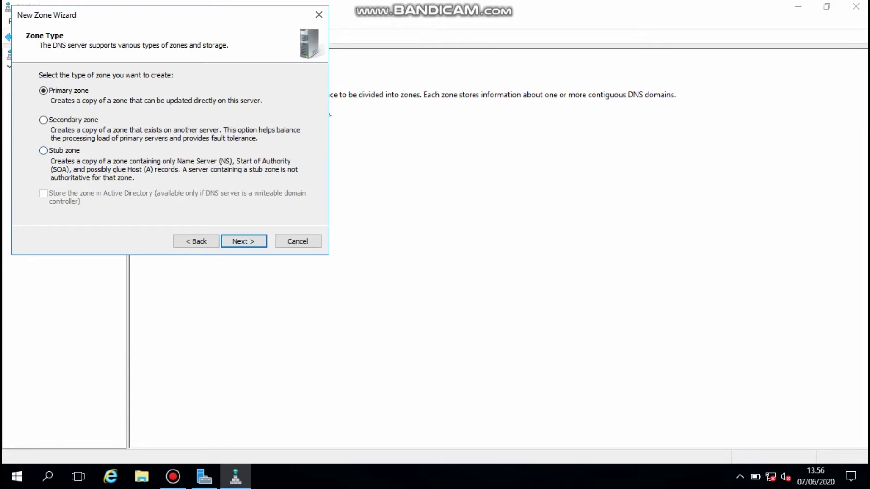
key("Return")
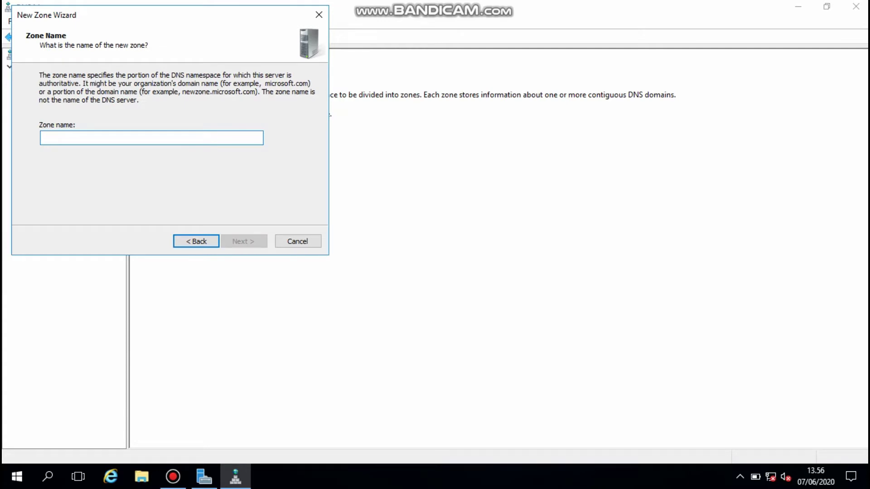
type("server")
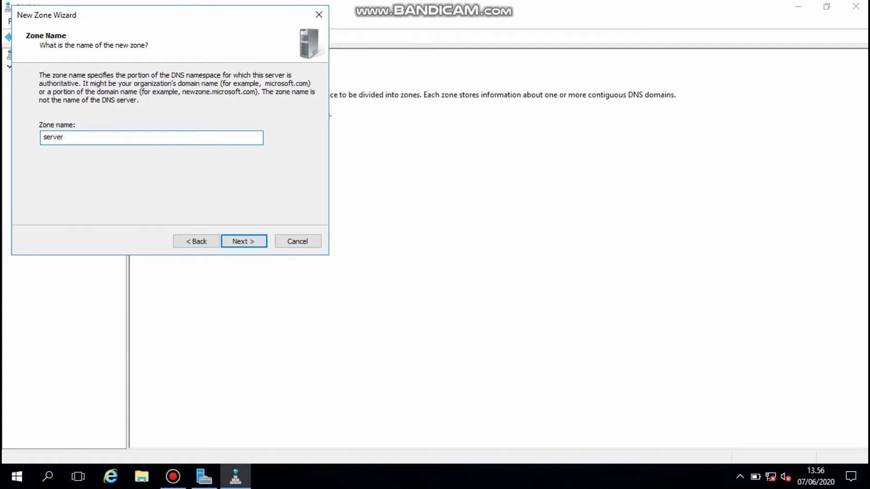
type("30.com")
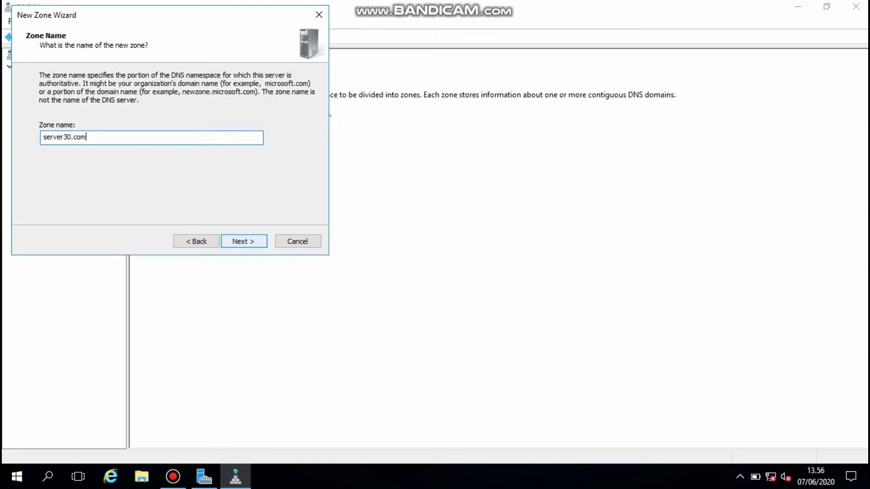
key("Return")
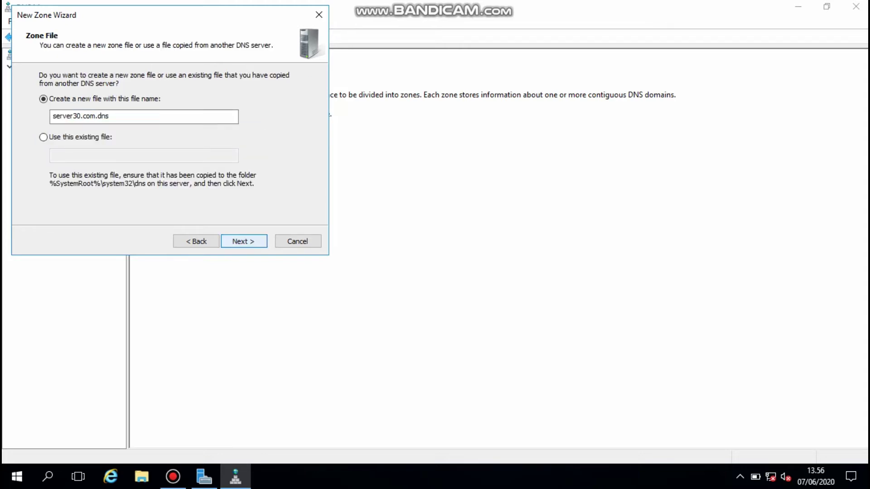
key("Return")
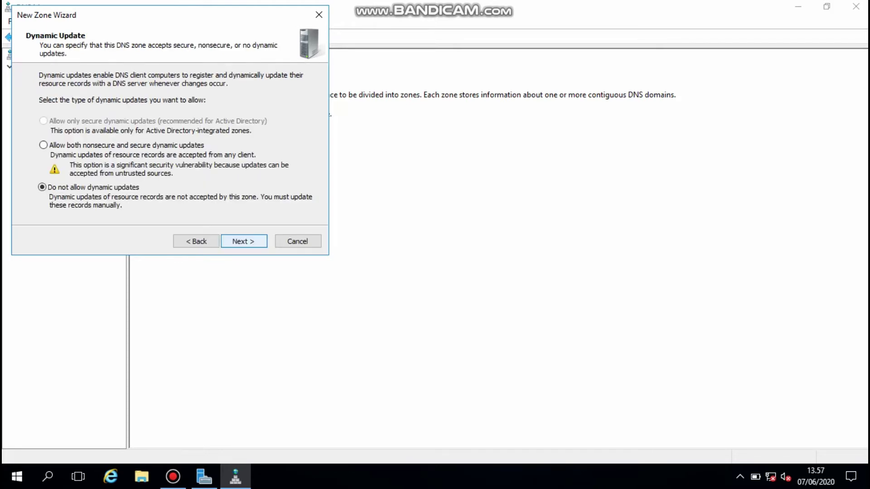
key("Return")
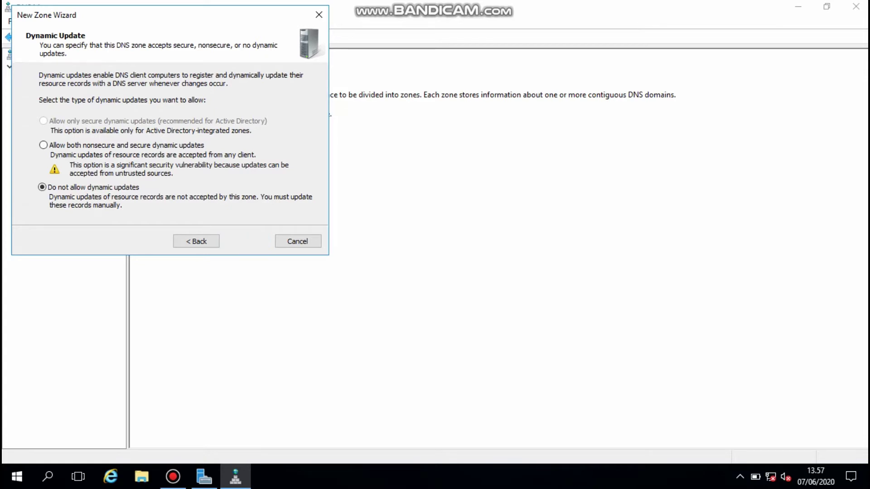
key("Return")
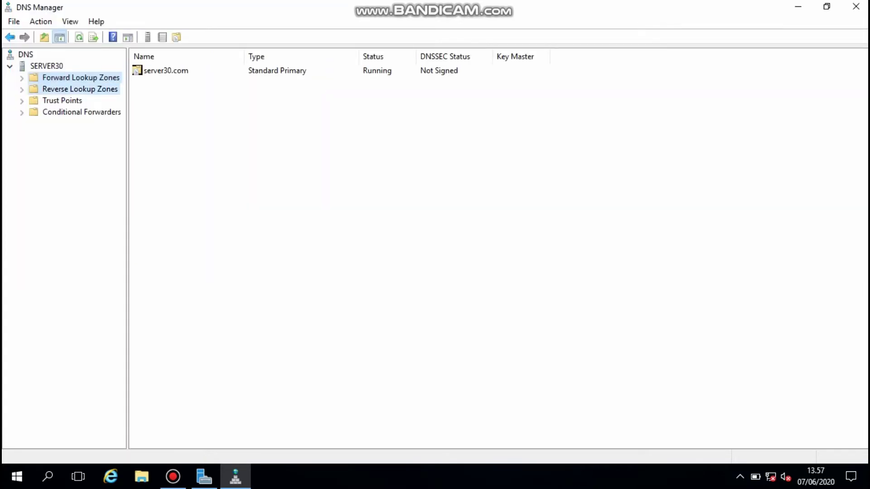
left_click(51, 88)
right_click(51, 89)
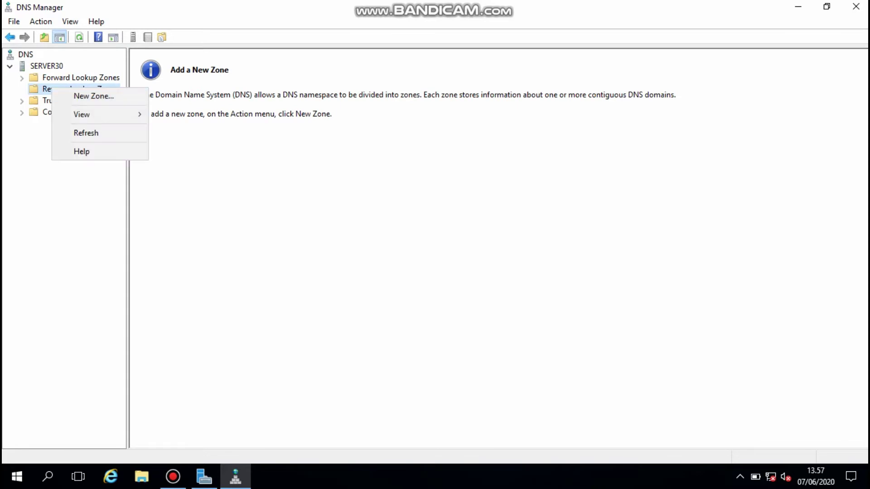
- Create the primary IPv4 reverse zone for network 192.168.30 with no dynamic updates
key("z")
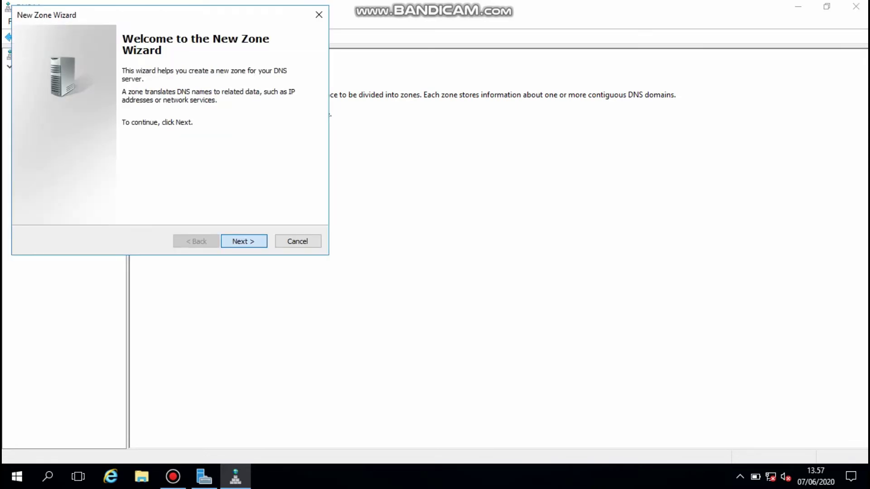
left_click(243, 241)
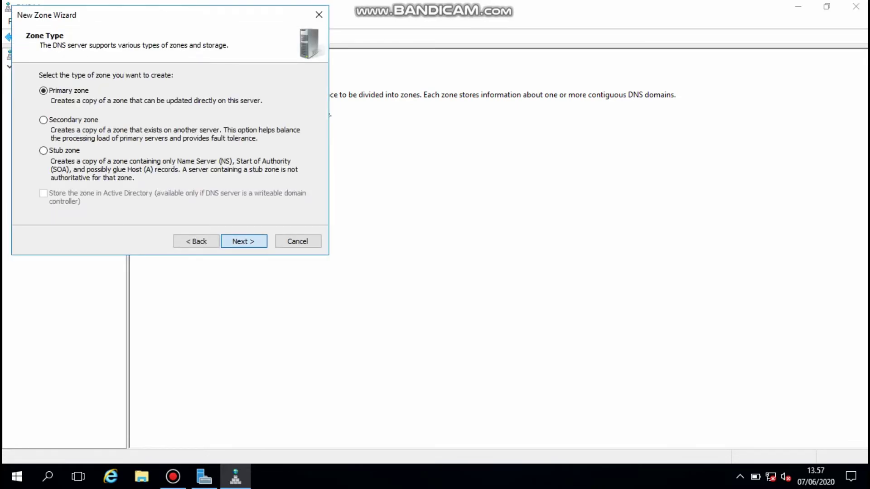
left_click(243, 241)
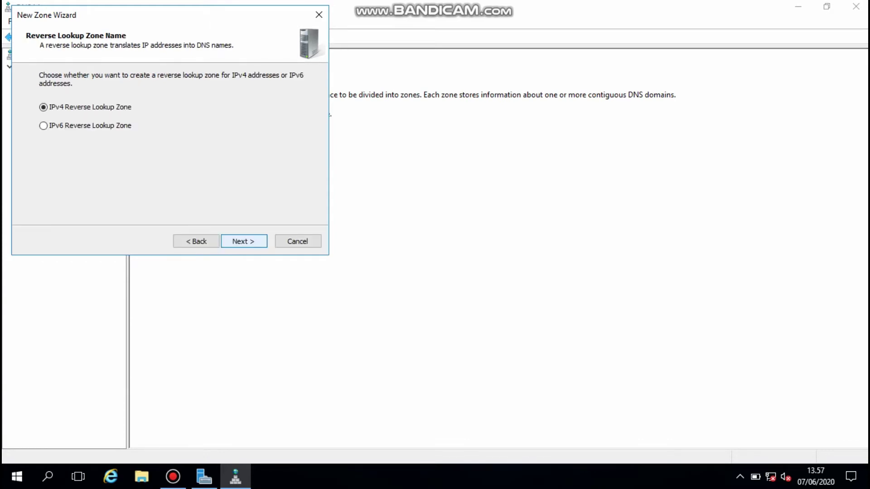
key("Return")
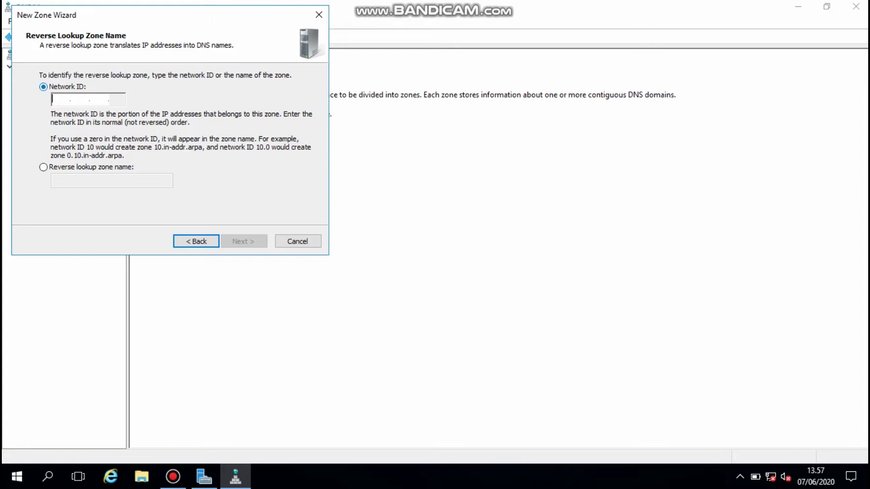
type("192 .")
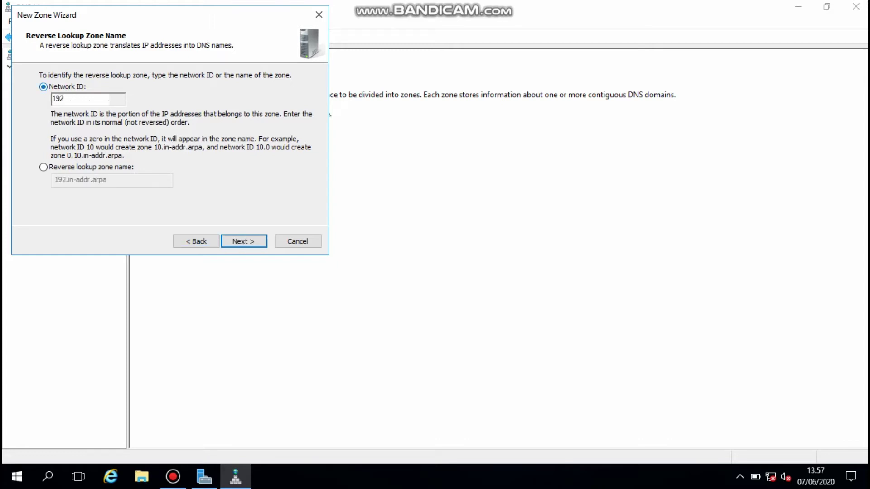
type("168 .30")
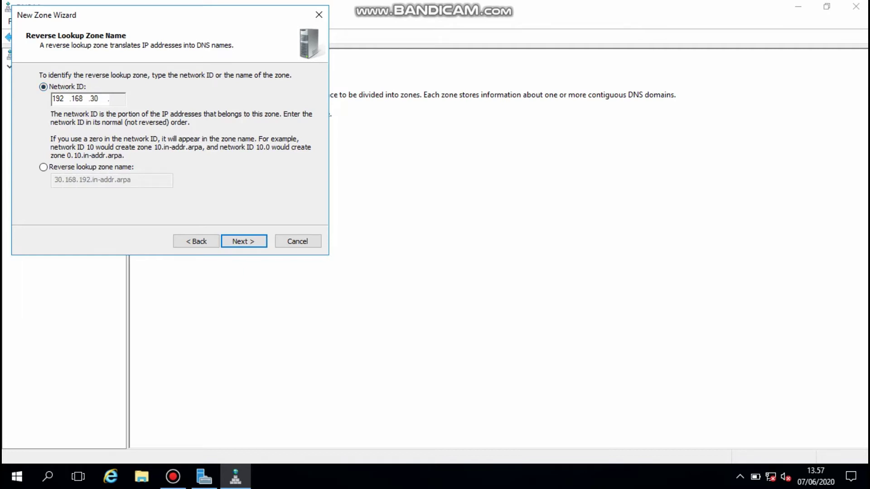
key("Return")
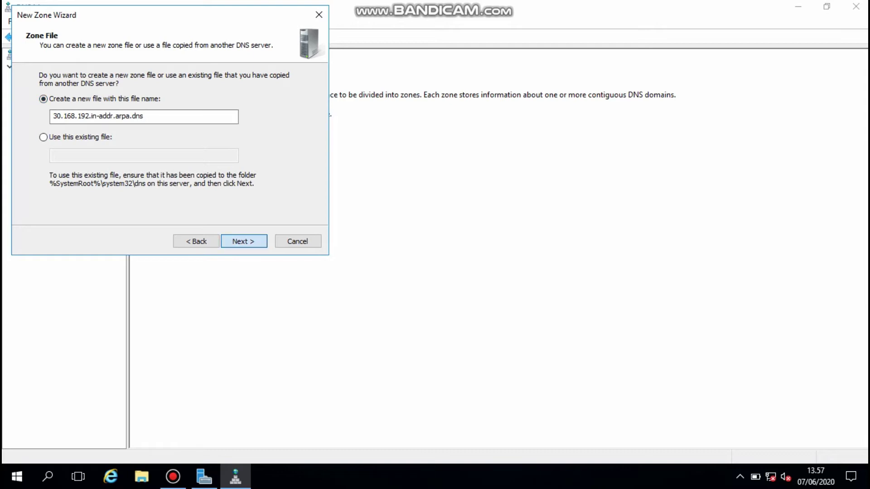
key("Return")
key("Return")
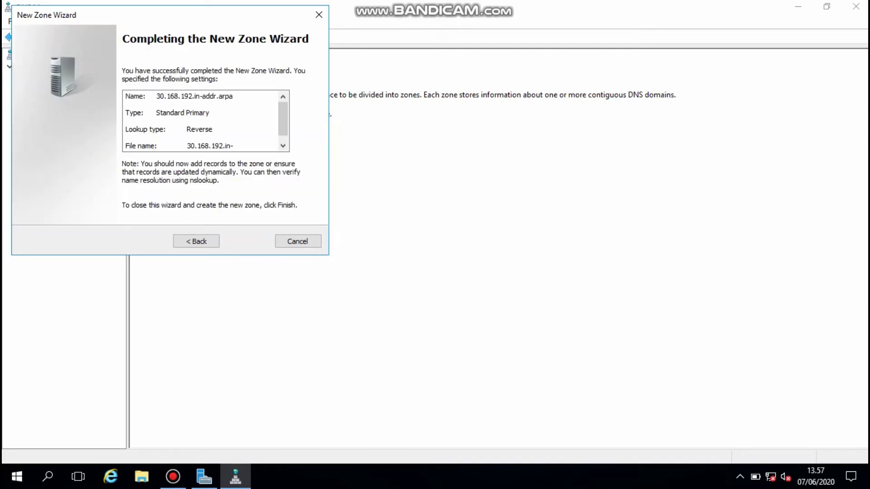
key("Return")
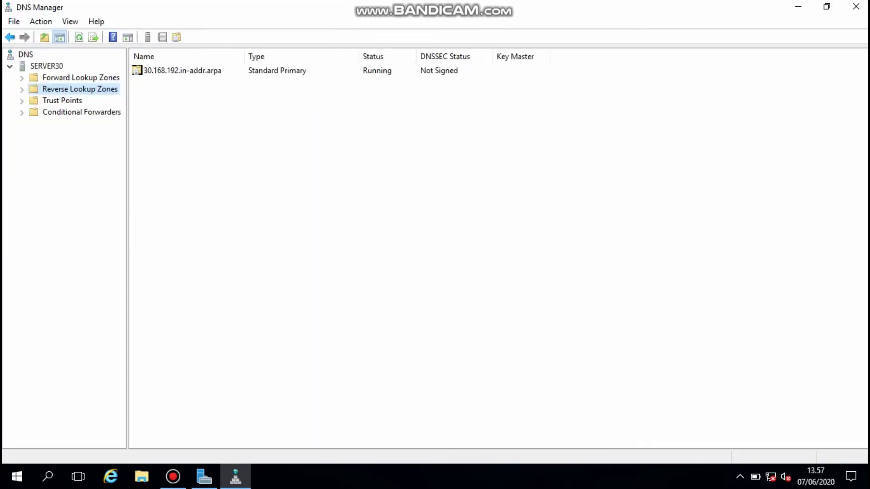
left_click(81, 78)
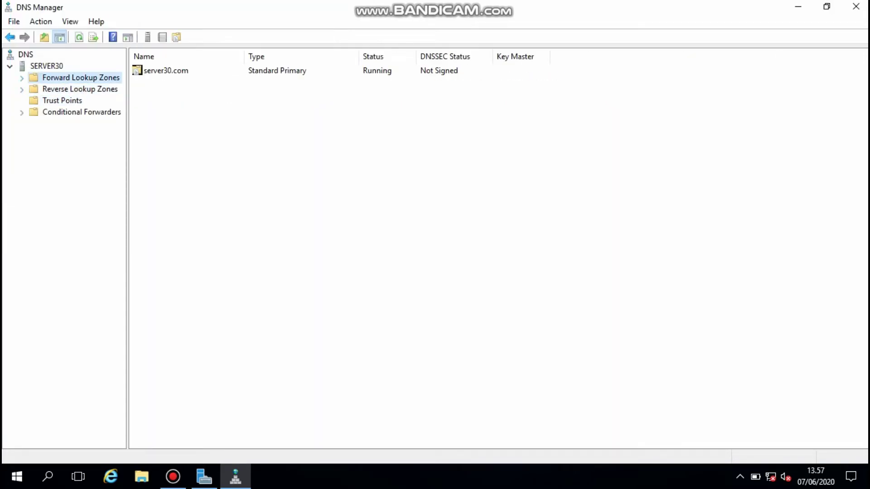
- Begin a new host record named www in the server30.com zone
key("Right")
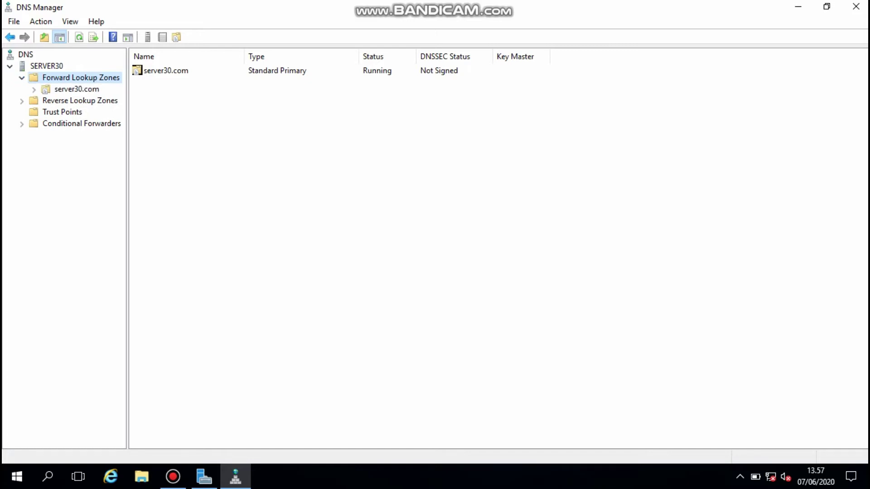
key("Down")
key("shift+F10")
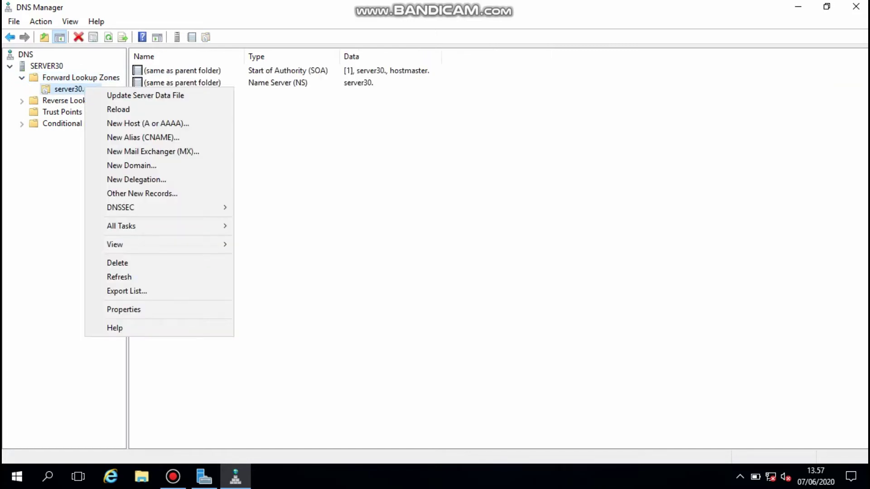
key("Down")
key("Down")
key("Down")
key("Return")
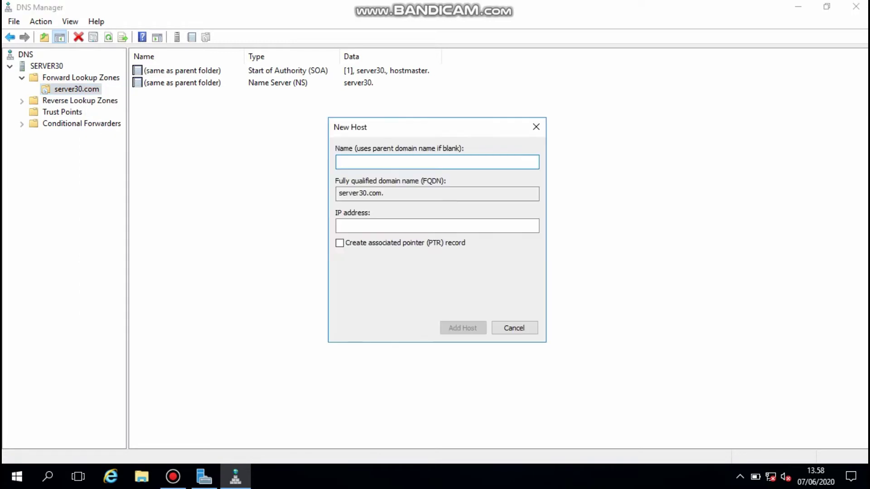
type("www")
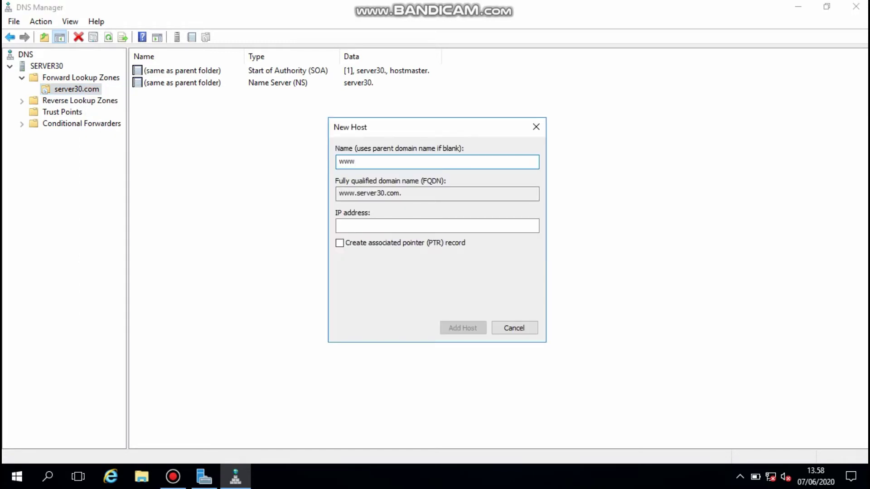
key("Tab")
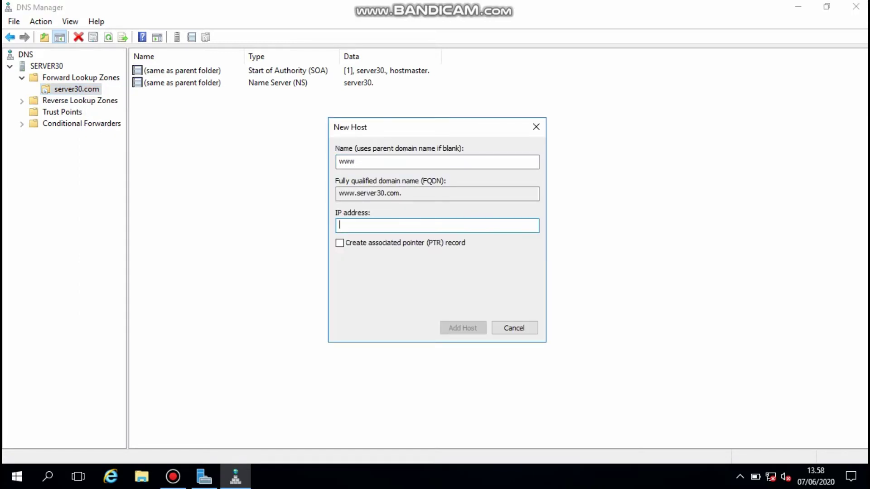
- Point www at 192.168.30.1, add the record, and review its properties
type("192.168.1")
key("BackSpace")
type("30.1")
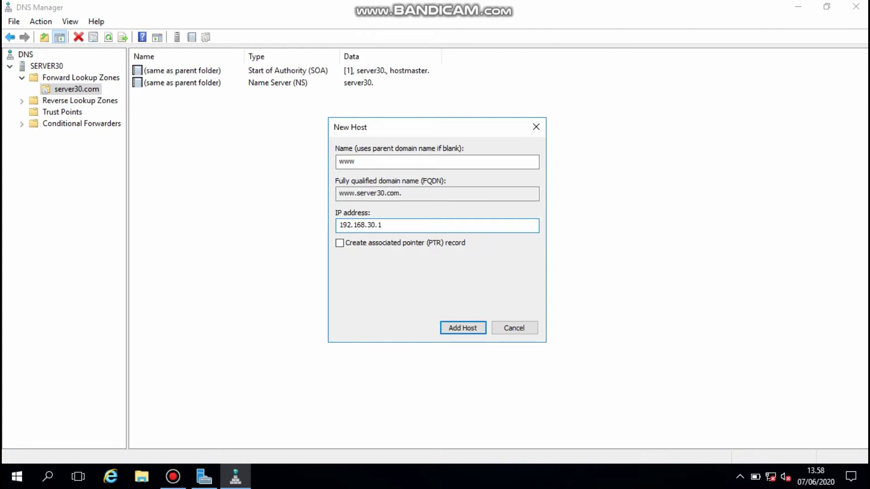
key("Return")
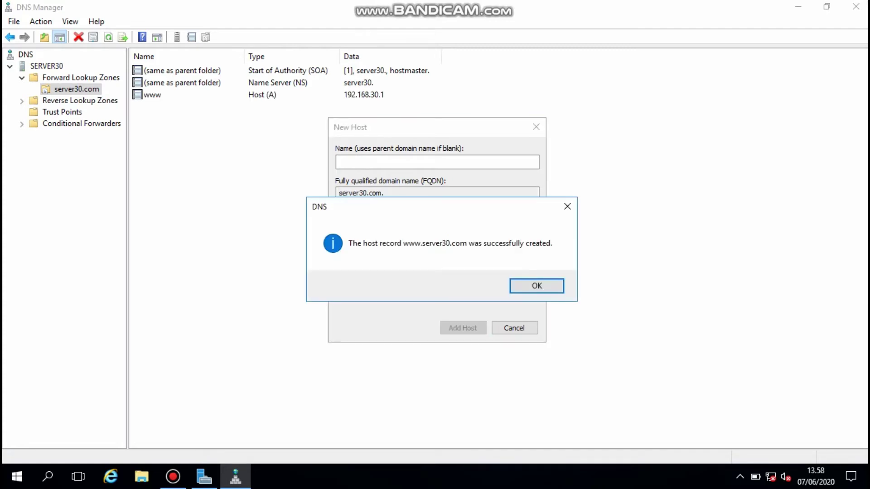
key("Return")
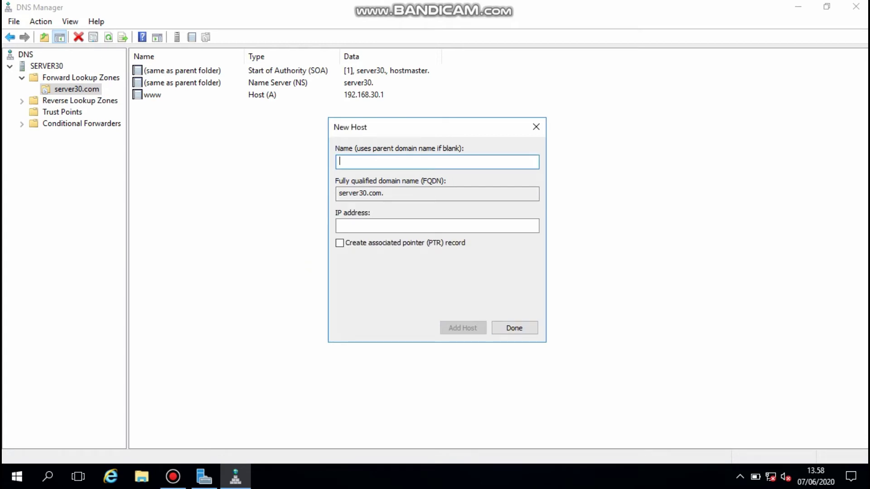
left_click(536, 127)
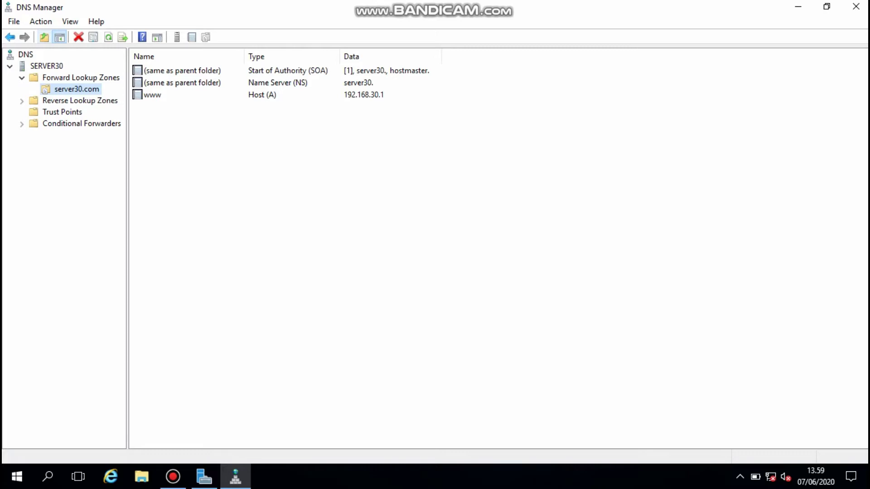
double_click(153, 95)
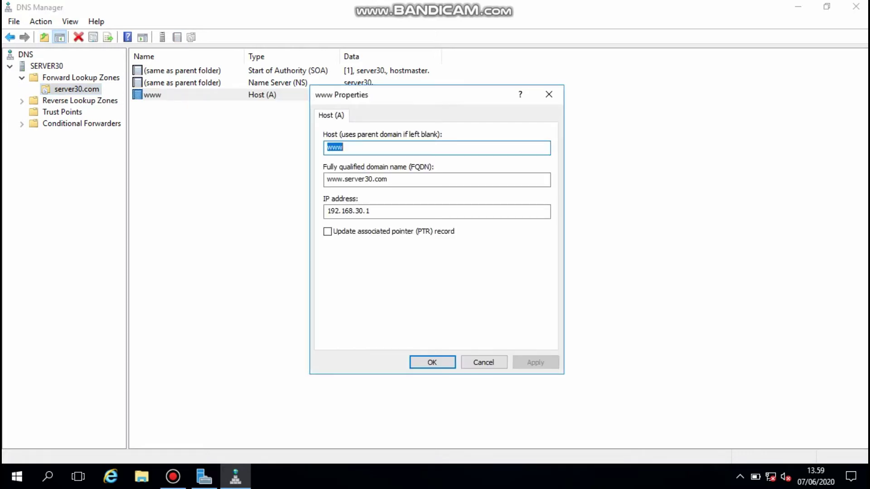
key("Return")
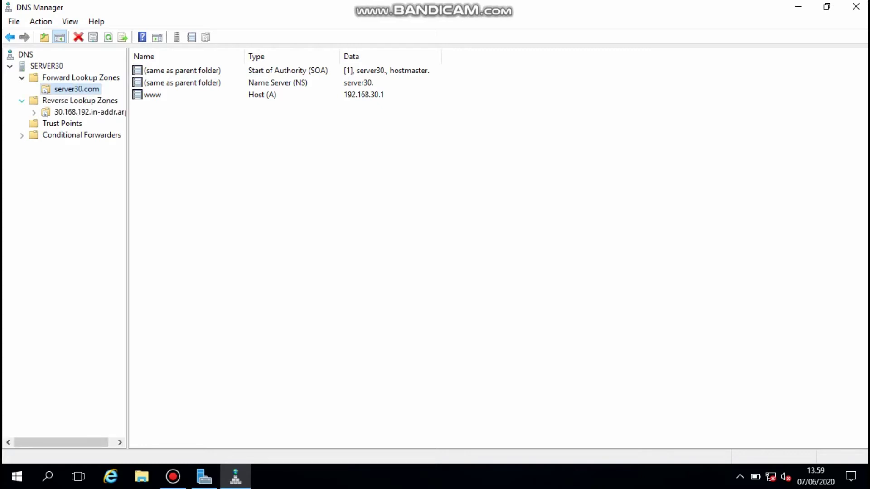
right_click(83, 111)
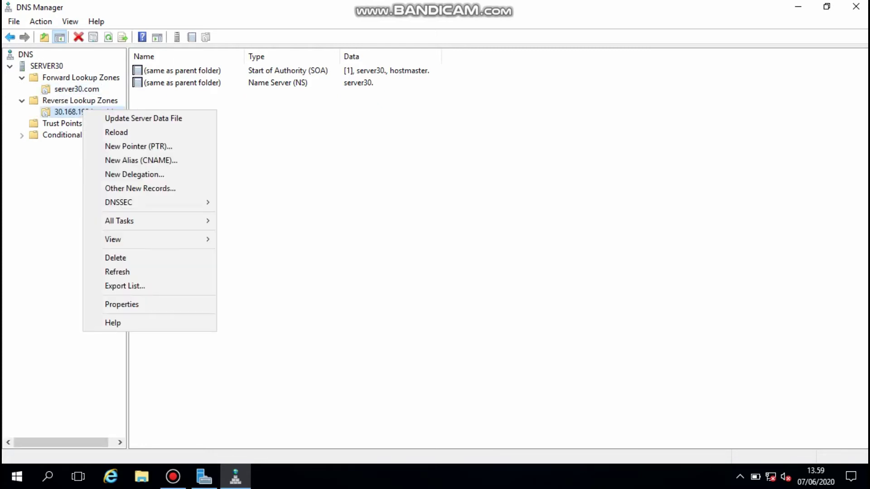
key("Up")
key("Return")
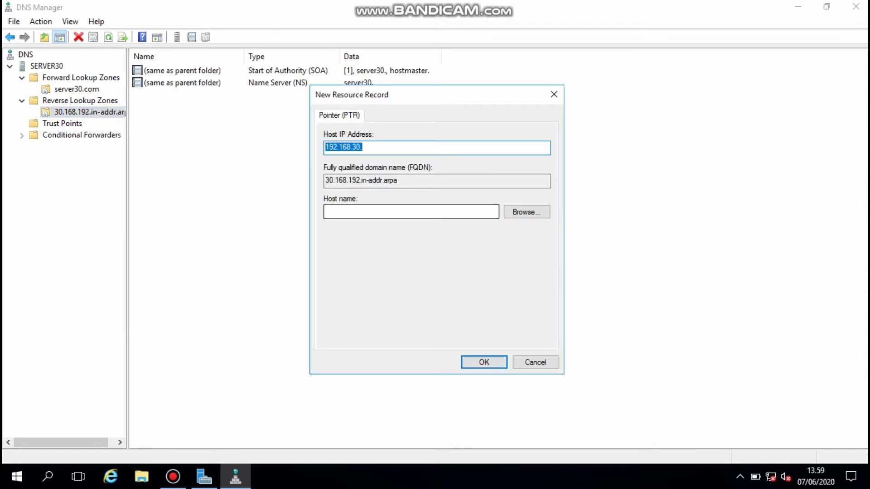
left_click(363, 147)
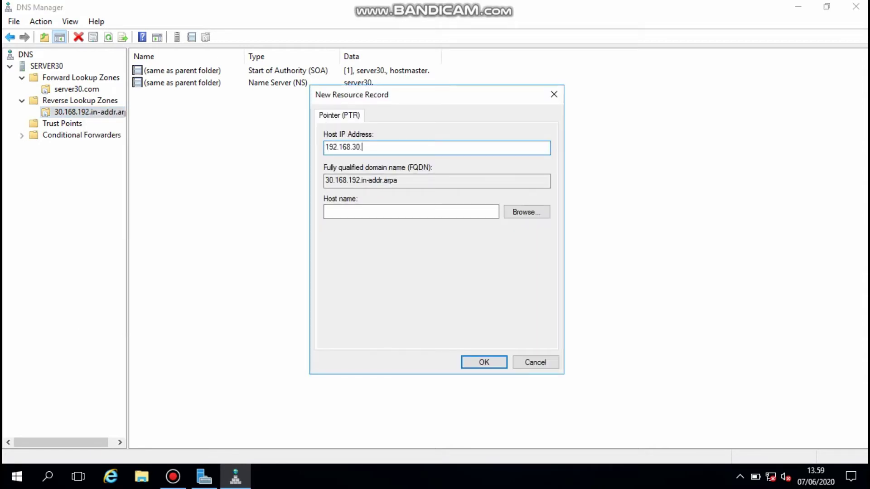
type("1")
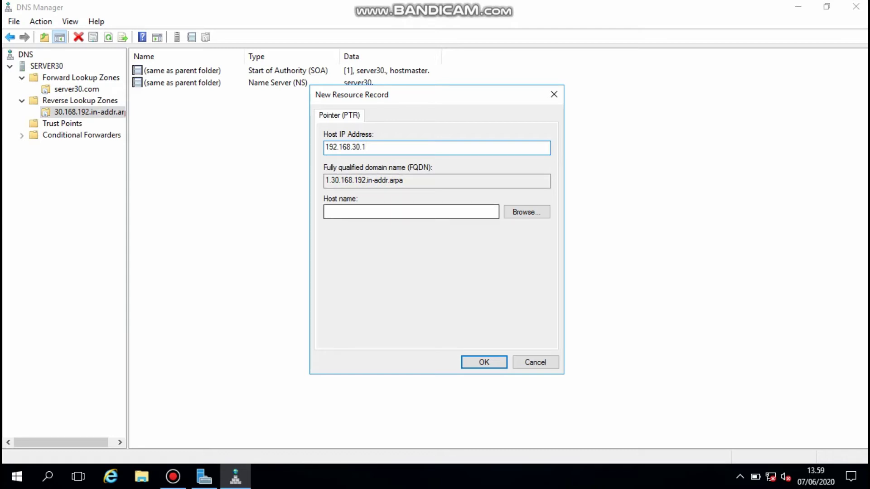
left_click(410, 212)
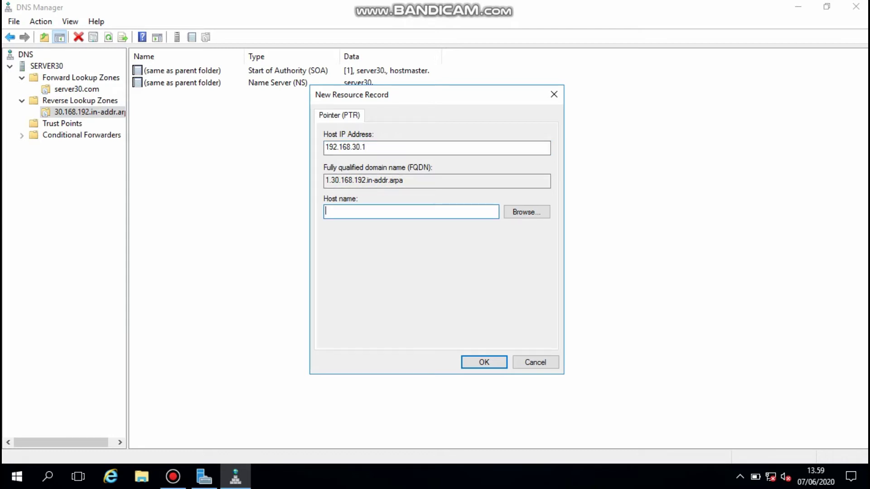
type("www.server30.com.")
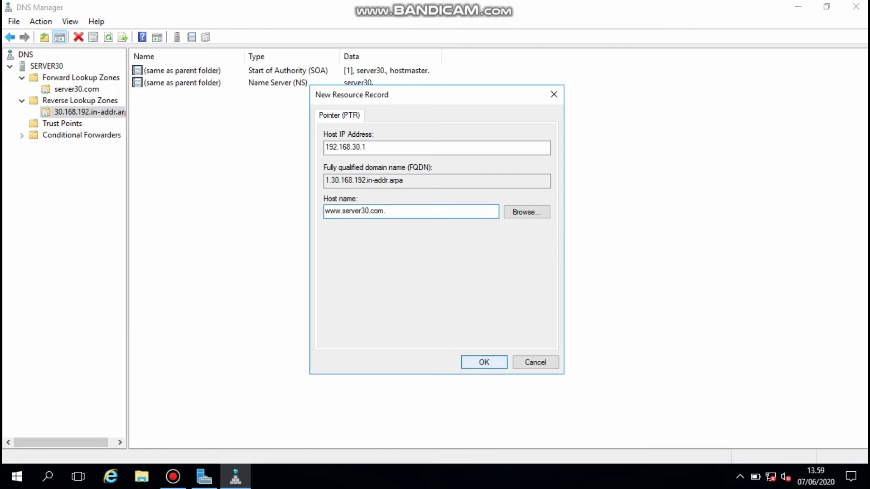
left_click(484, 362)
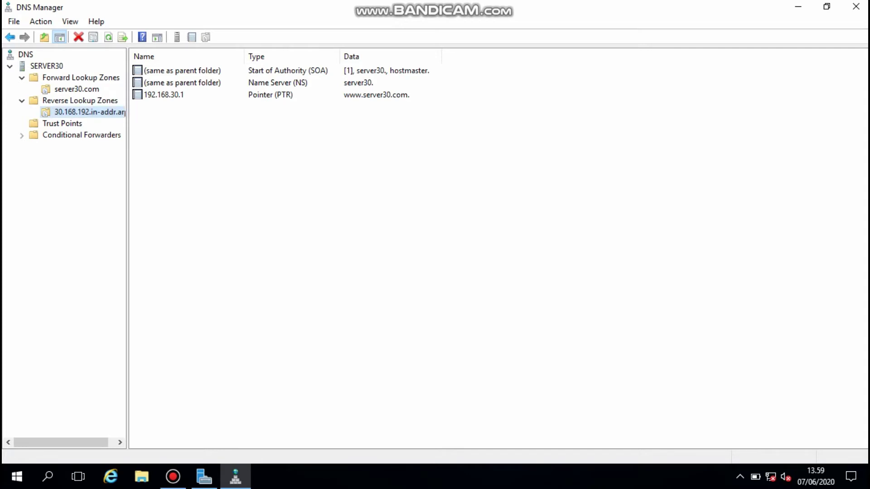
- Restart the SERVER30 DNS server, then launch Add Roles and Features
left_click(77, 89)
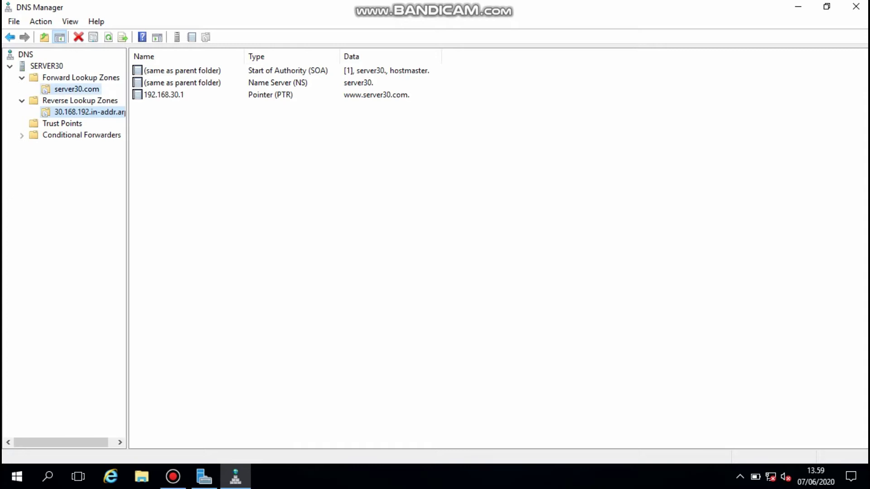
left_click(40, 66)
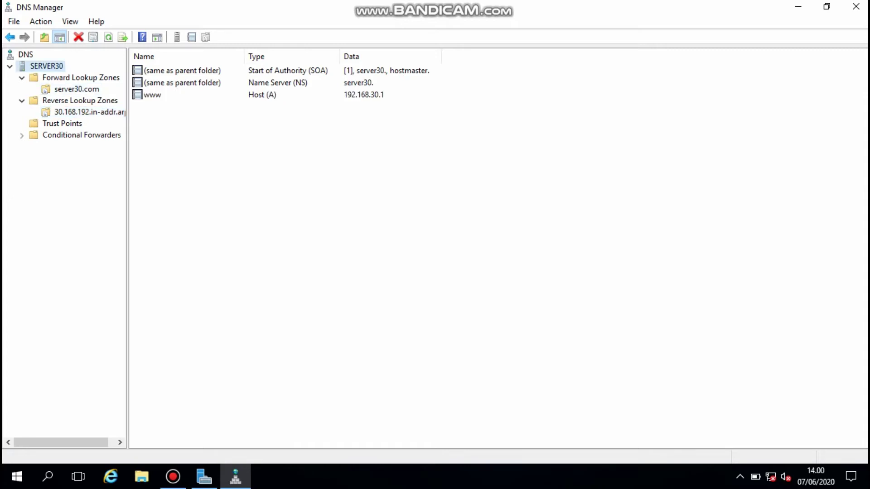
right_click(40, 66)
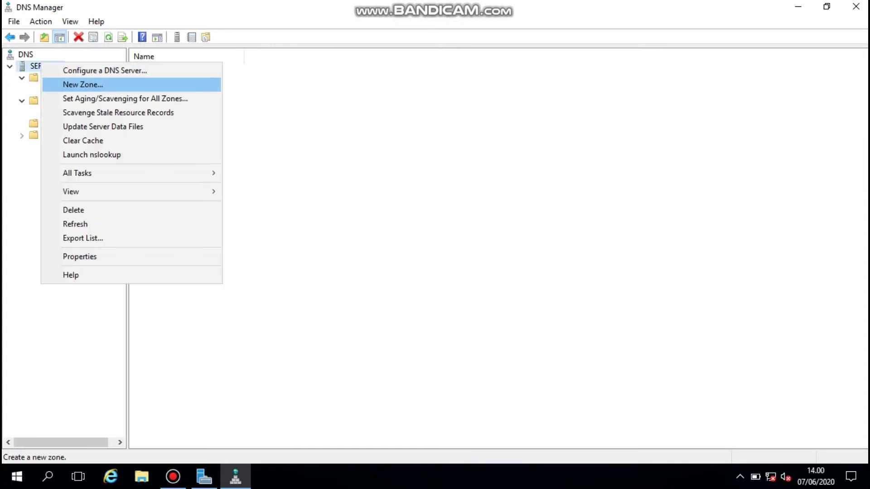
mouse_move(77, 174)
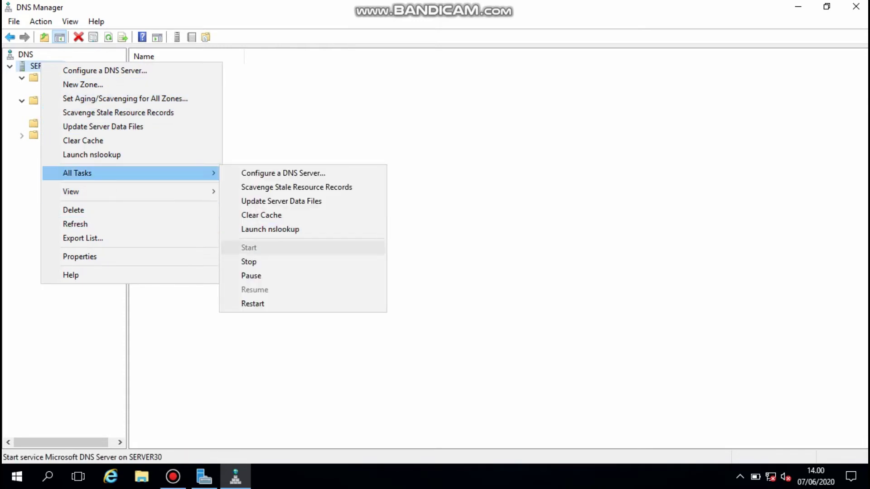
left_click(253, 303)
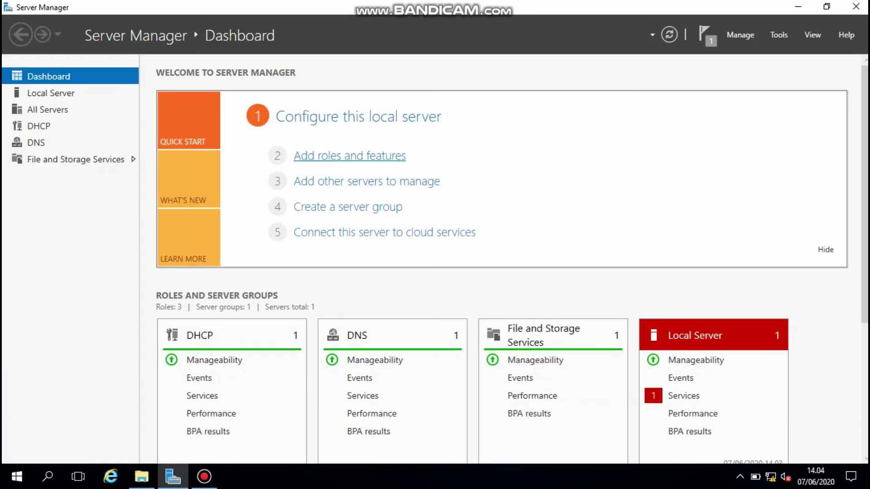
left_click(349, 156)
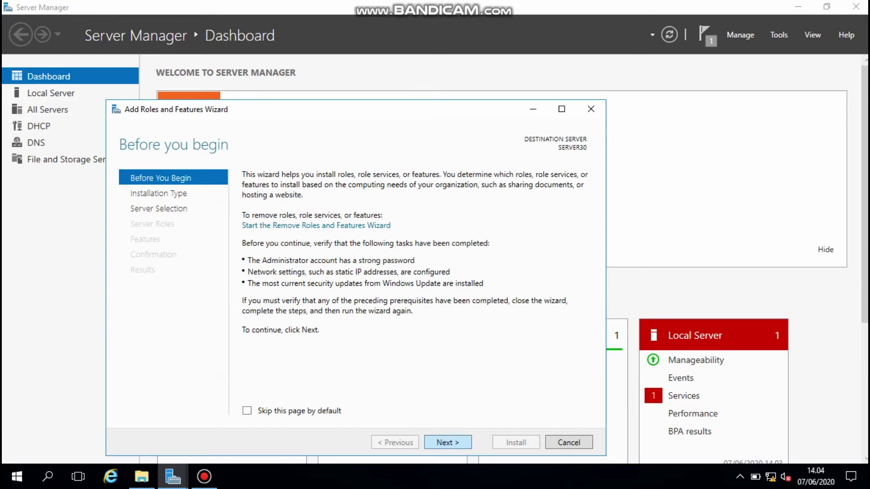
- Select the Web Server (IIS) role on SERVER30 along with its IIS management tools
key("Return")
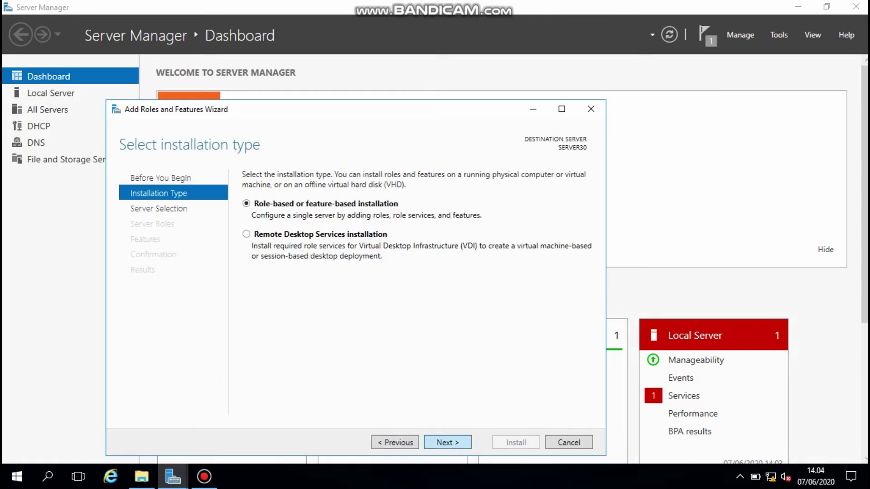
key("Return")
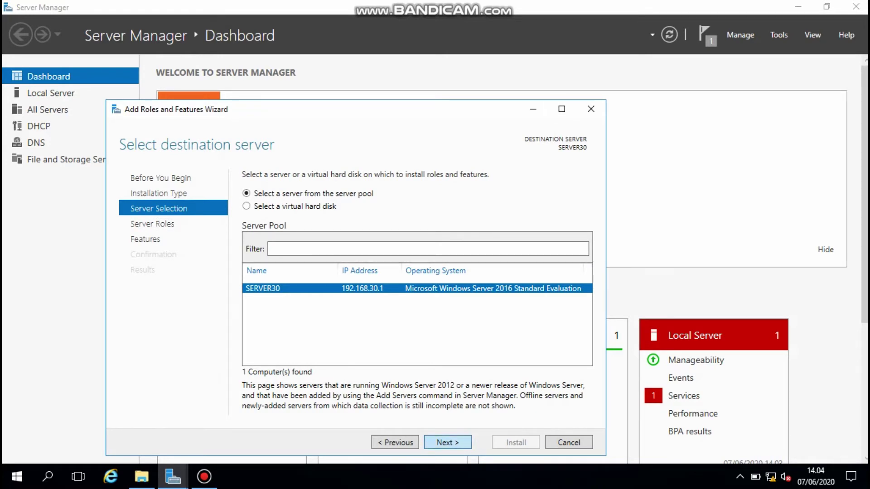
key("Return")
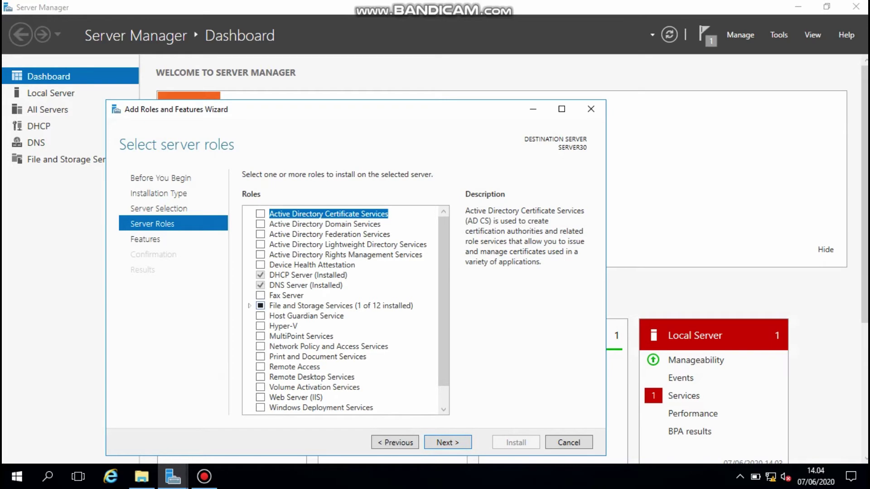
key("w")
key("space")
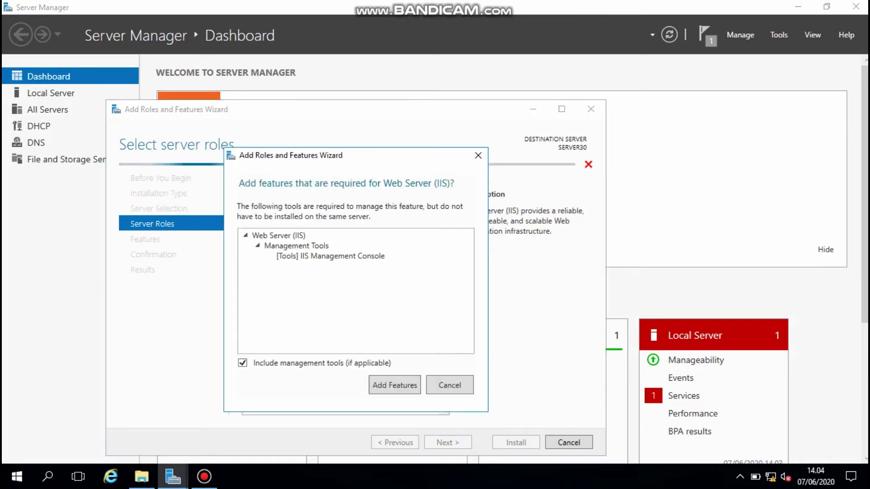
key("Return")
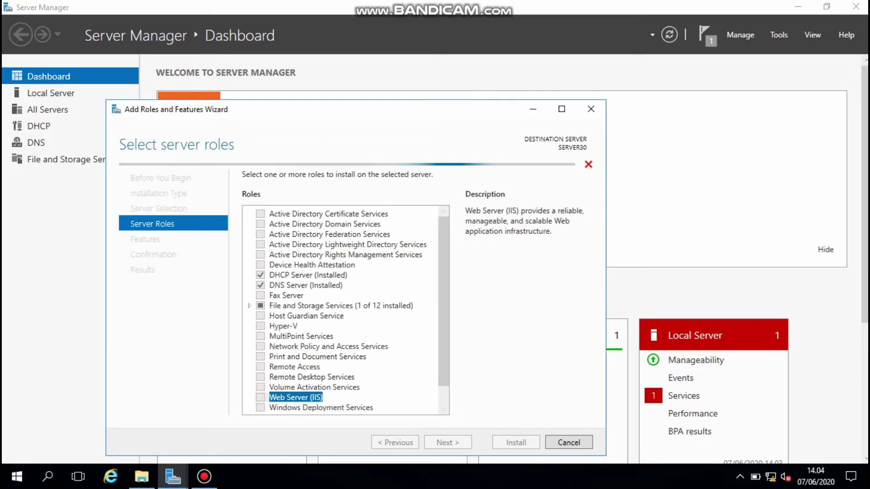
- Keep default features and role services, install IIS, and close the finished wizard
key("Return")
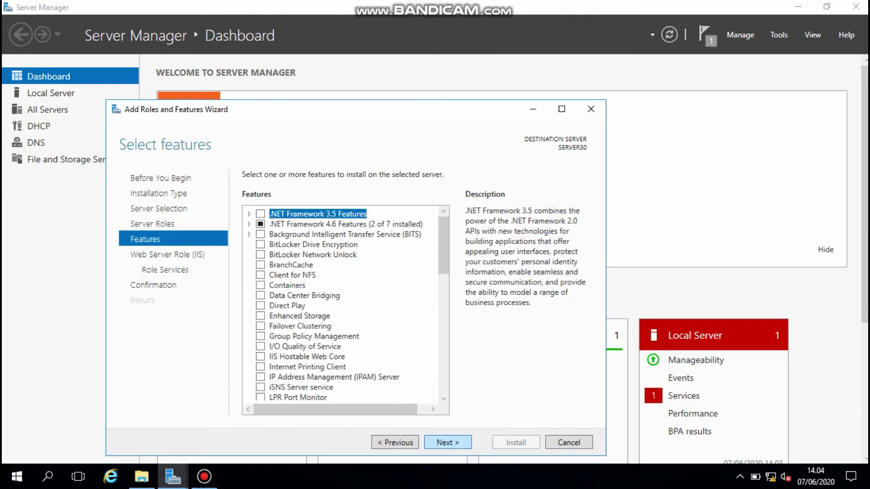
key("Return")
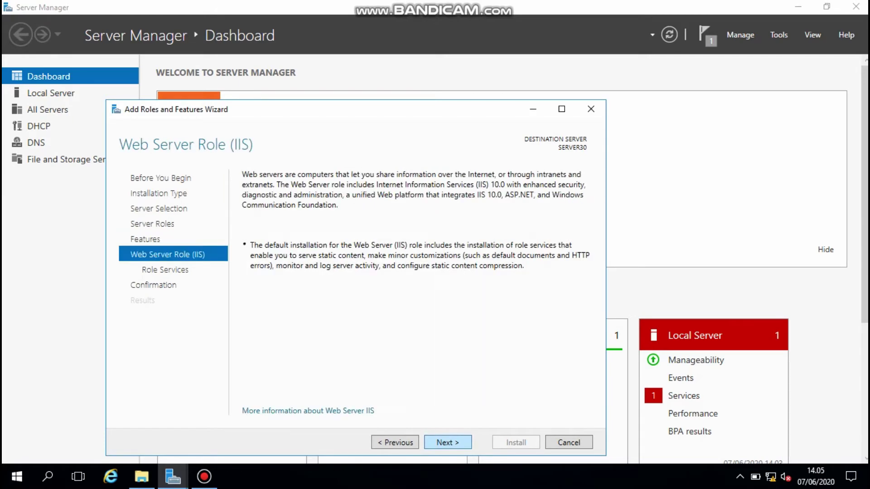
key("Return")
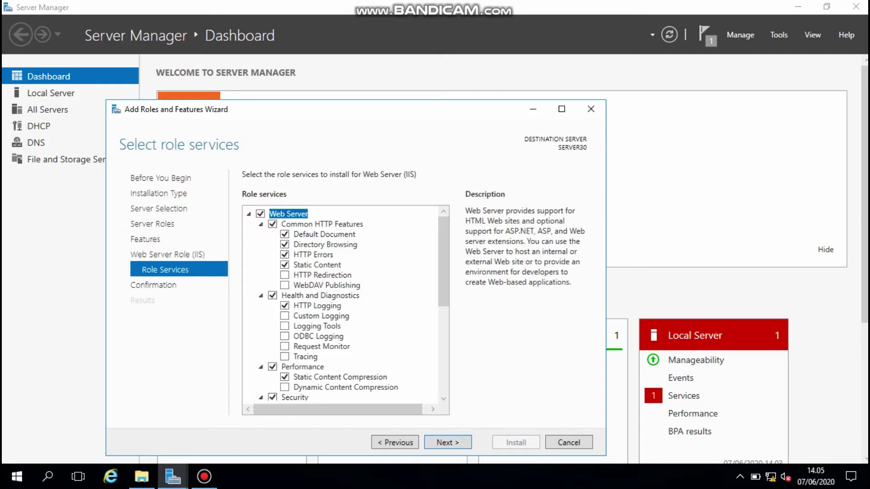
key("Return")
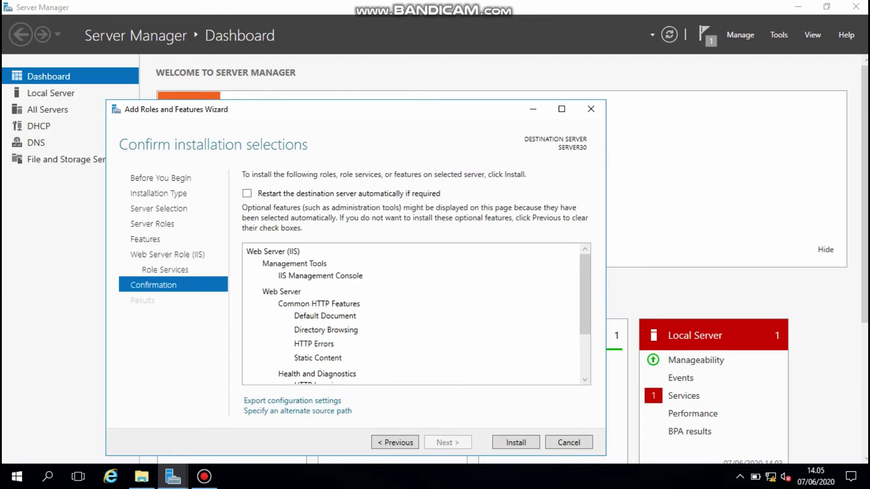
key("Return")
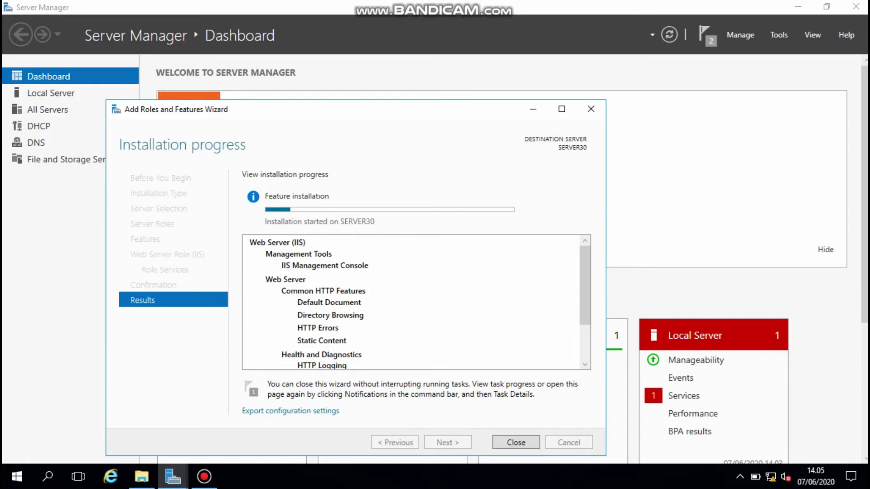
left_click_drag(444, 113, 471, 81)
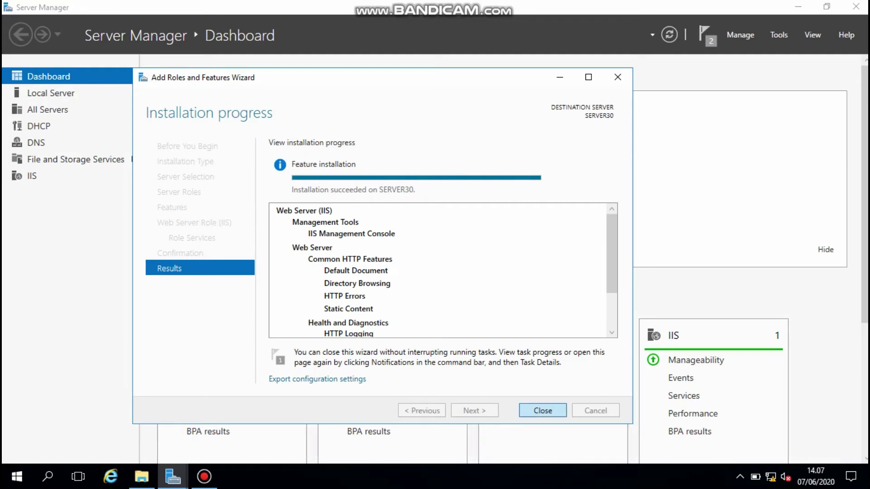
key("Return")
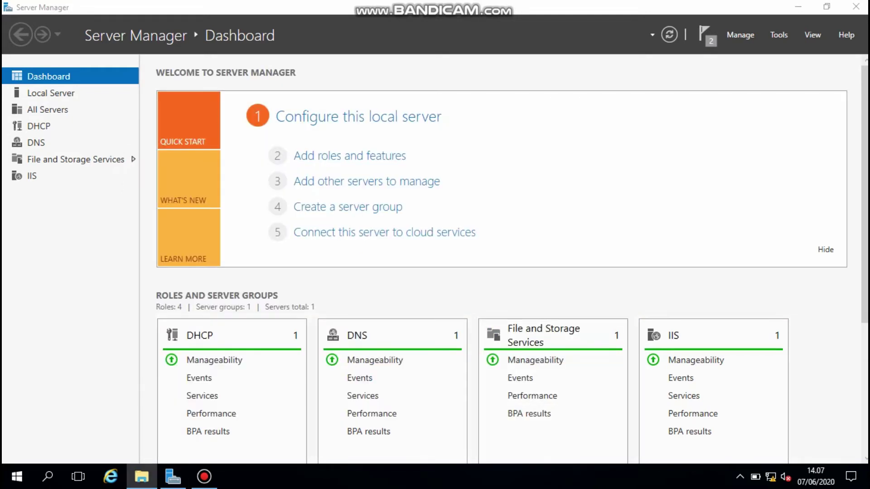
- Open Internet Explorer maximized and dismiss its Internet Explorer 11 setup prompt
left_click(798, 6)
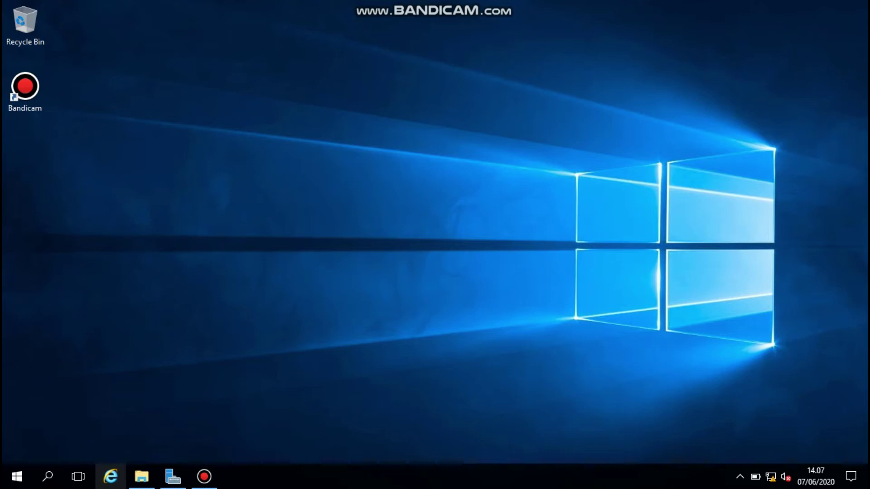
left_click(110, 476)
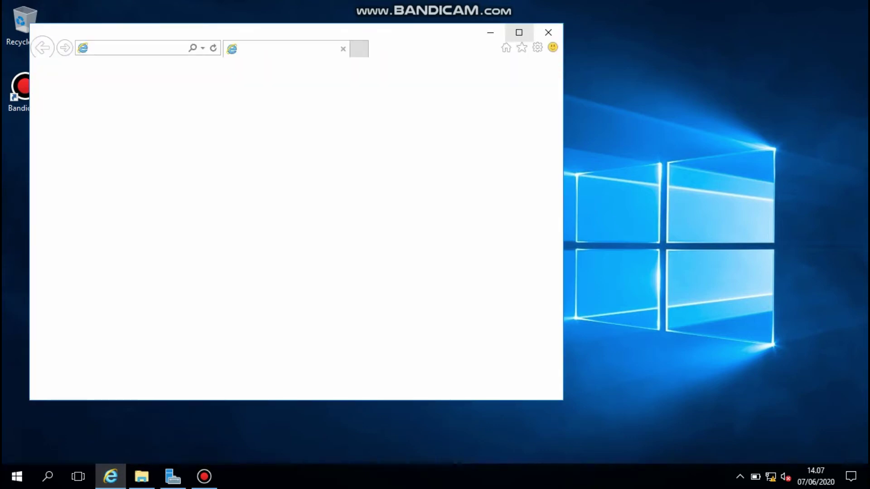
left_click(519, 32)
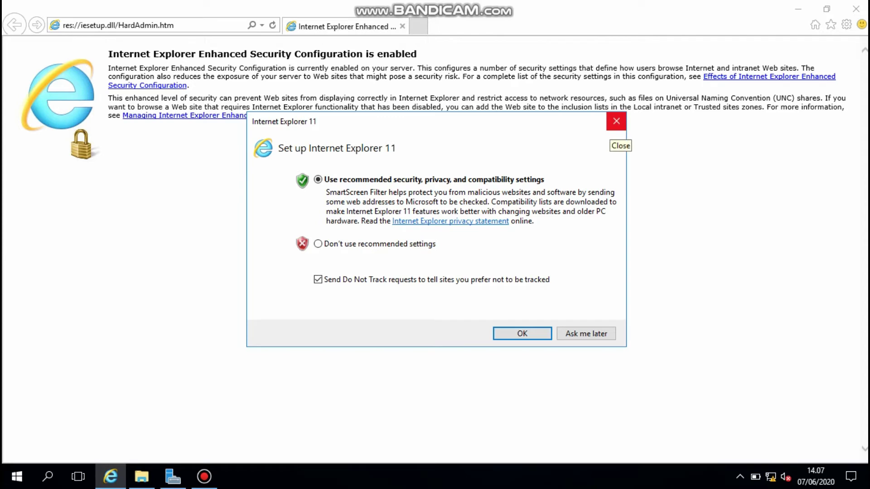
left_click(616, 121)
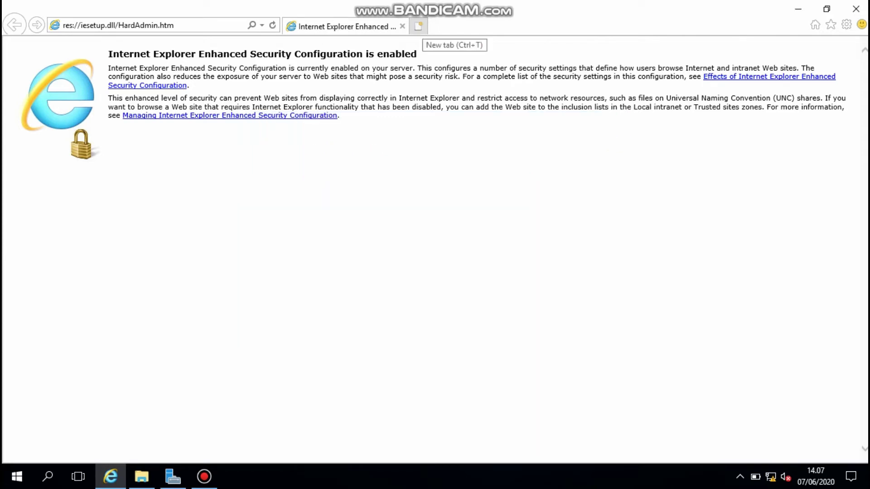
- Load 192.168.30.1 in a new tab to show the IIS welcome page
left_click(418, 26)
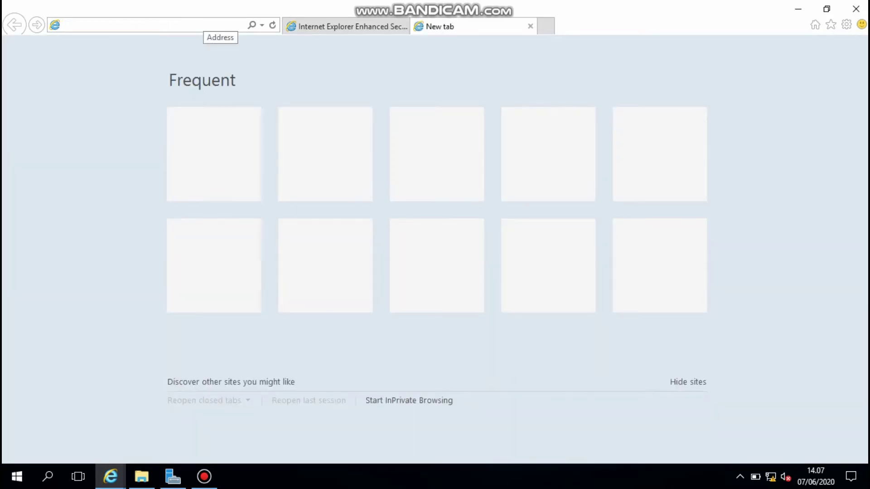
type("1")
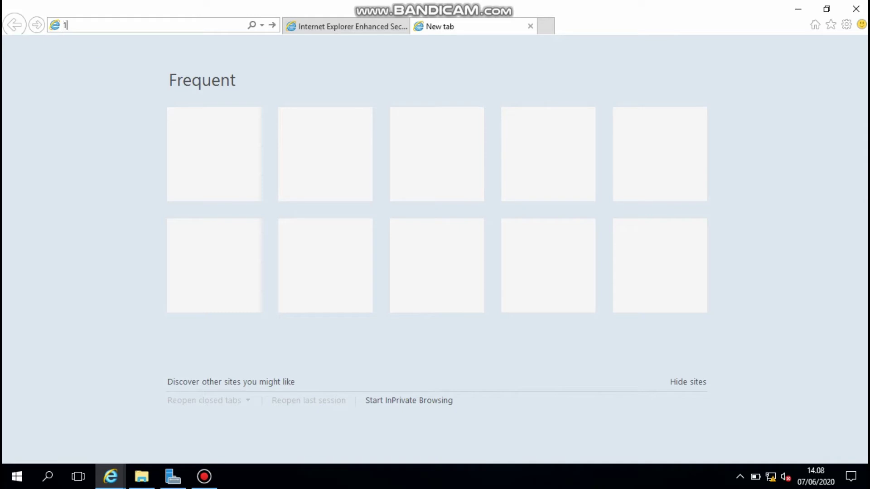
type("92")
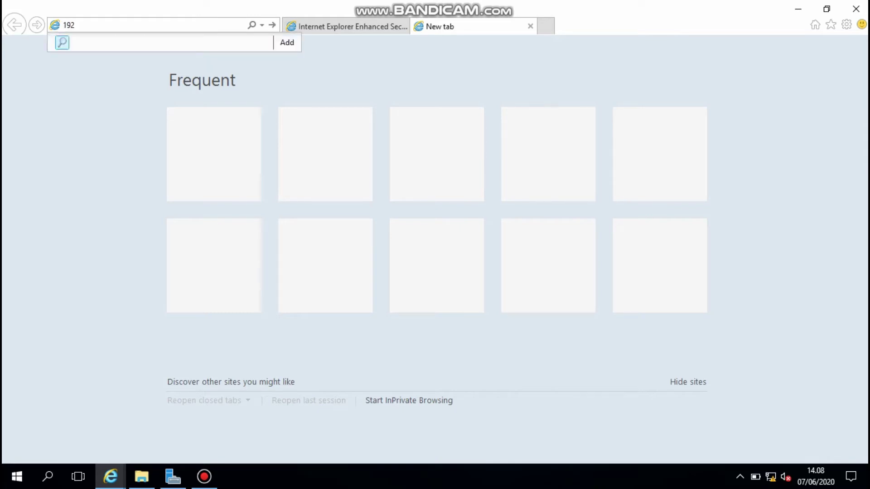
type(".168.30.1")
key("Return")
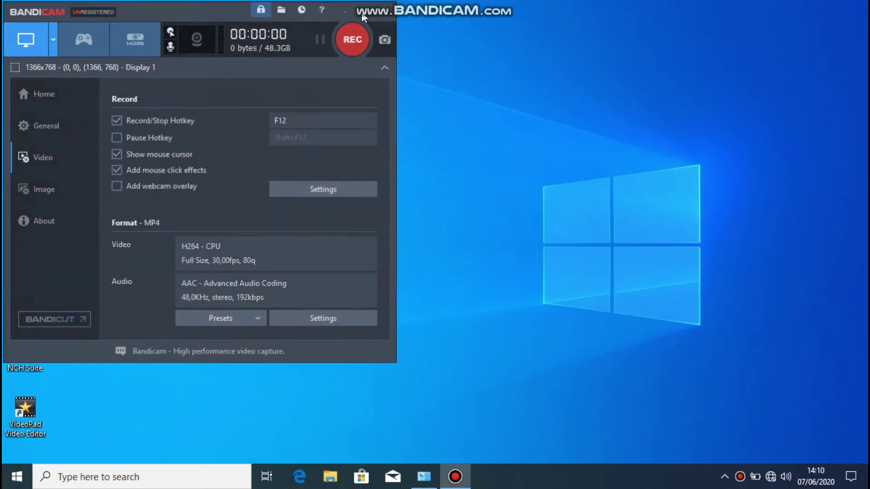
left_click(362, 16)
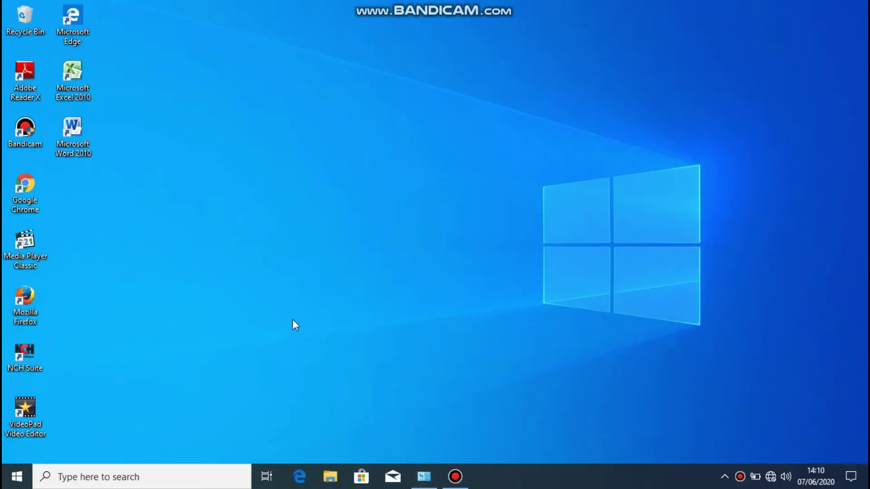
- Launch Chrome on the client and go to 192.168.30.1, correcting a mistyped digit
double_click(35, 190)
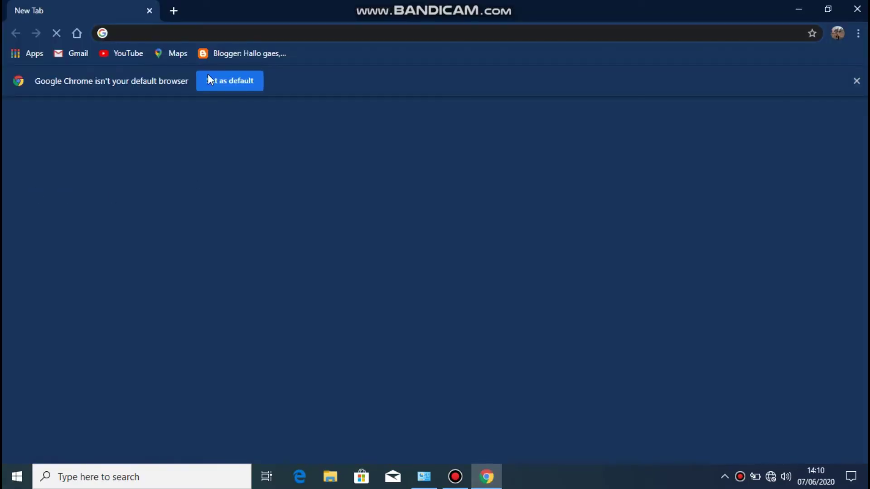
type("1")
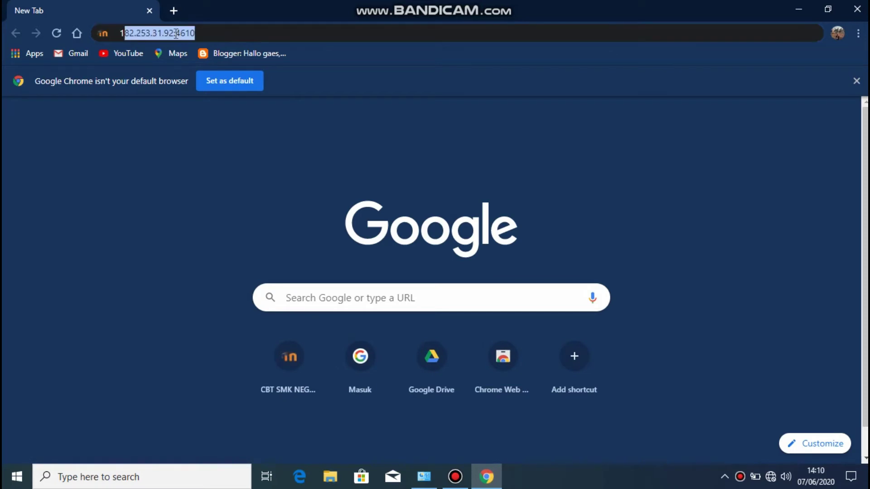
type("92.16")
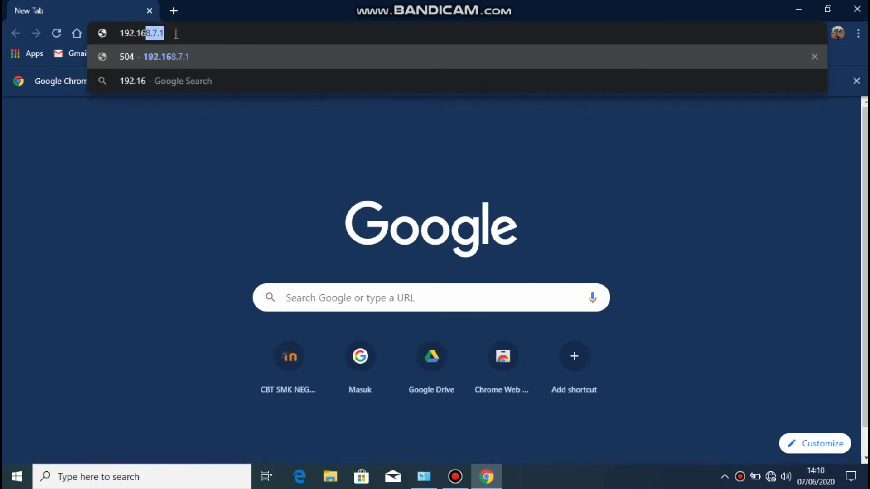
type("8.8")
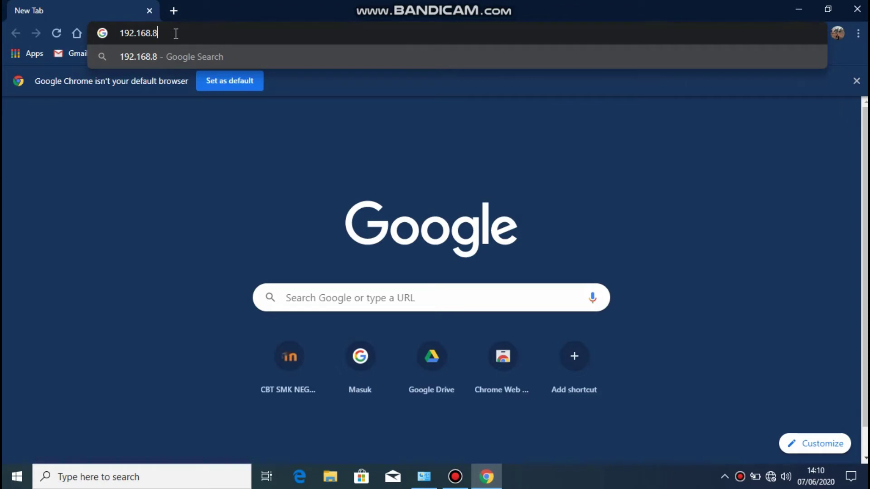
key("BackSpace")
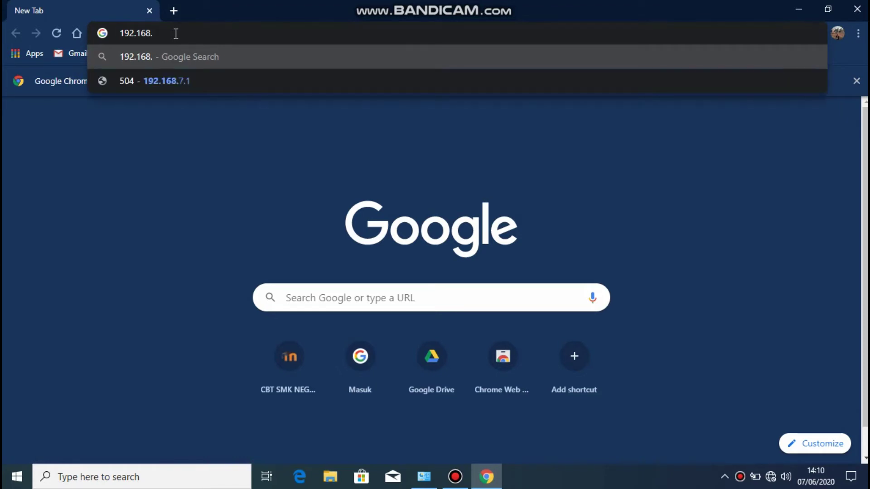
type("30.1")
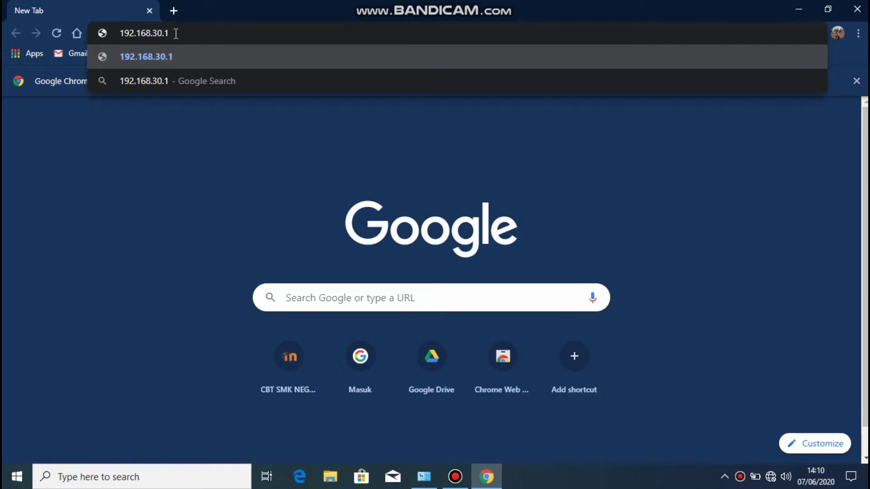
key("Return")
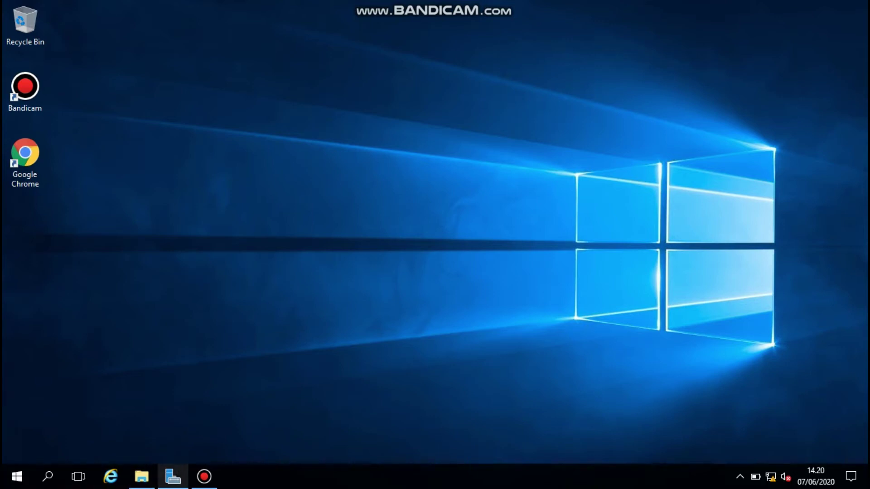
- Browse File Explorer to E:\PRODUKTIF\WEB CSS, listing the seven template zip files
left_click(141, 476)
mouse_move(141, 476)
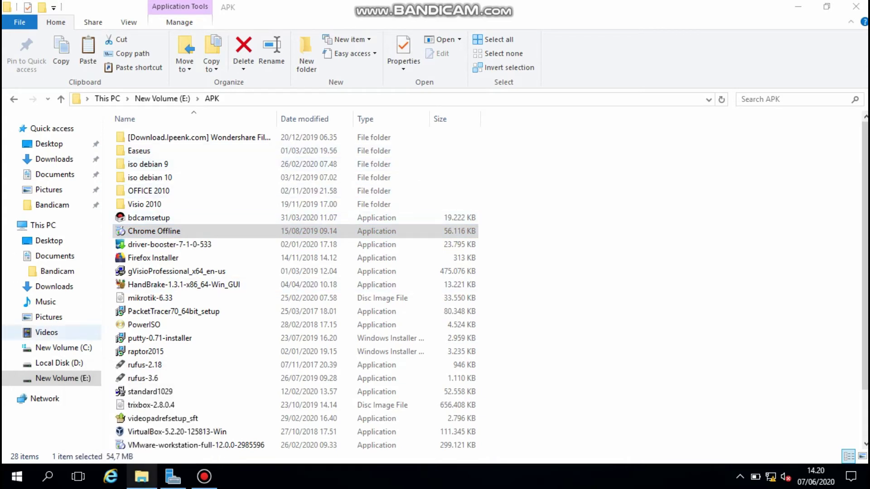
left_click(63, 378)
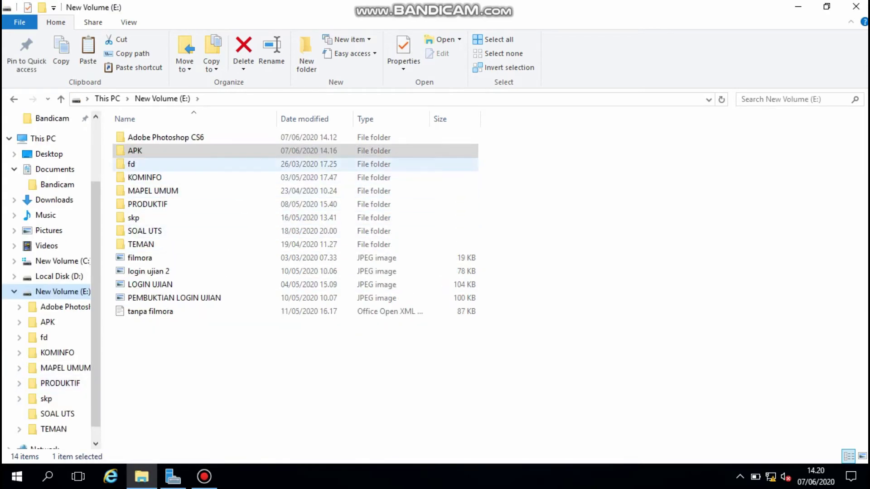
double_click(147, 204)
double_click(136, 177)
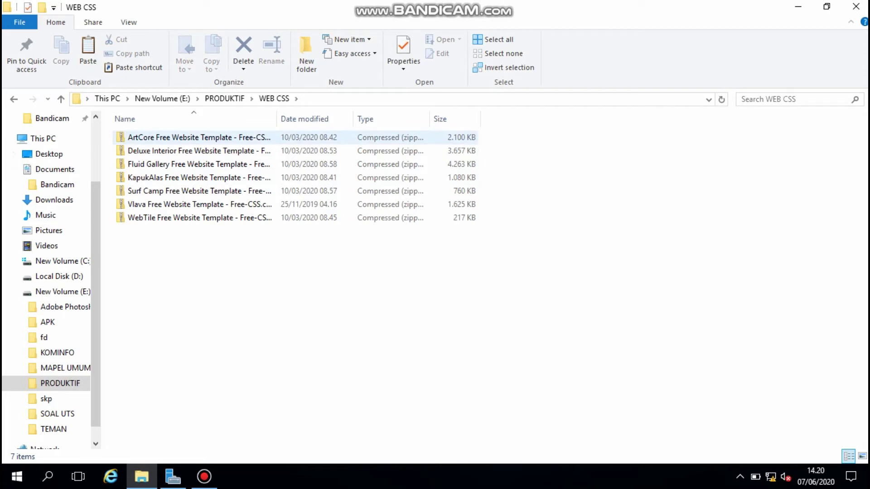
- Extract the ArtCore zip to its suggested folder, then copy all 16 items inside artcore
right_click(165, 136)
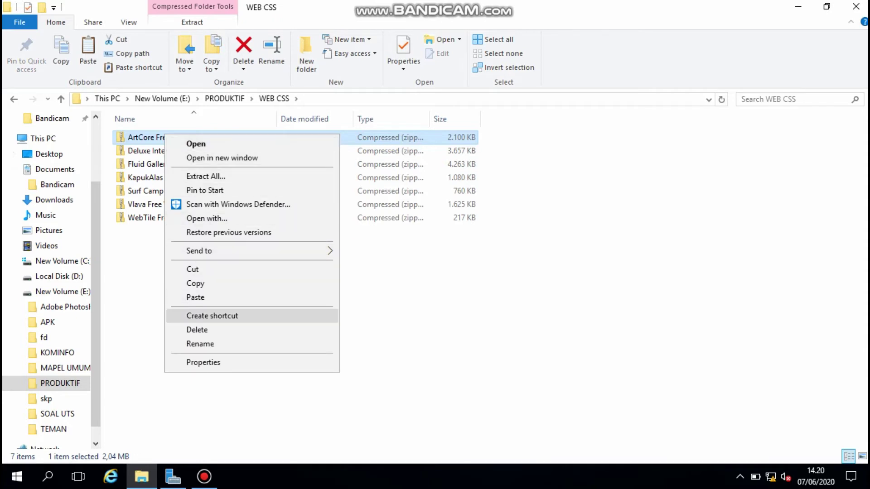
key("Return")
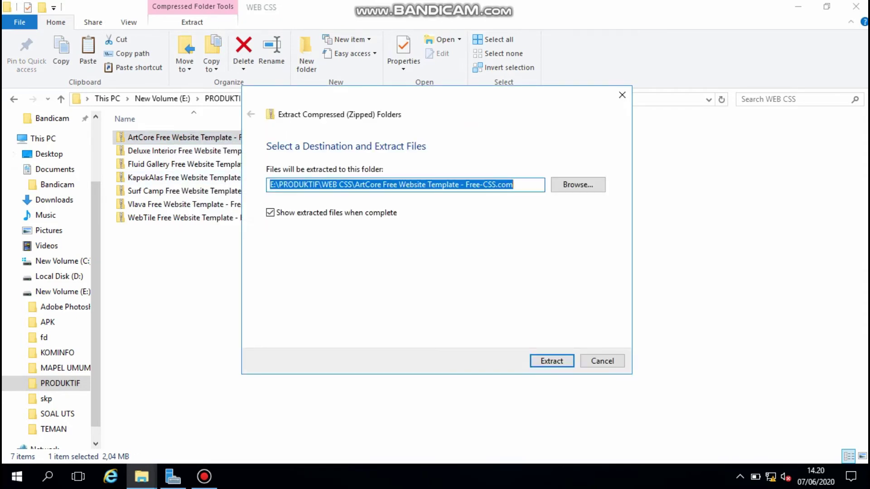
key("Return")
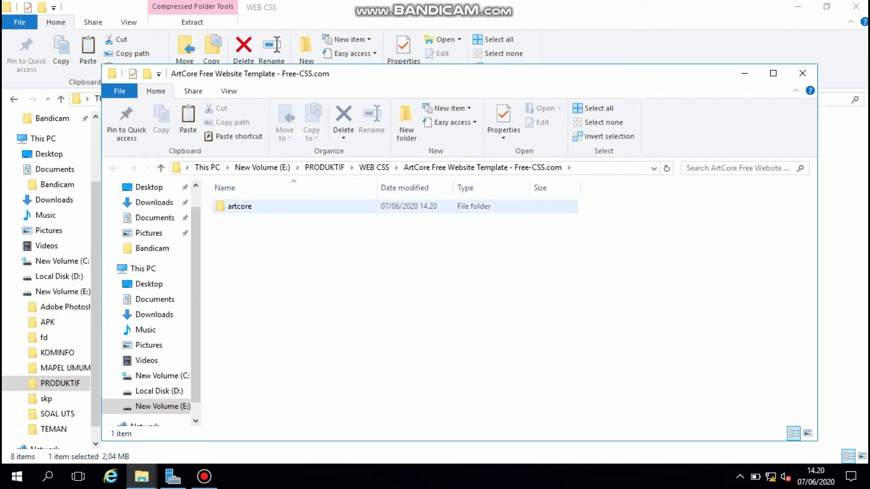
double_click(240, 206)
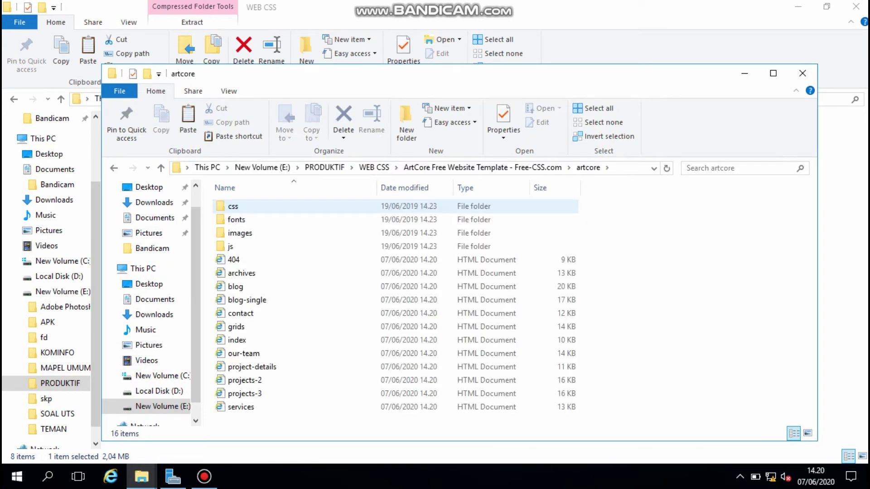
key("ctrl+a")
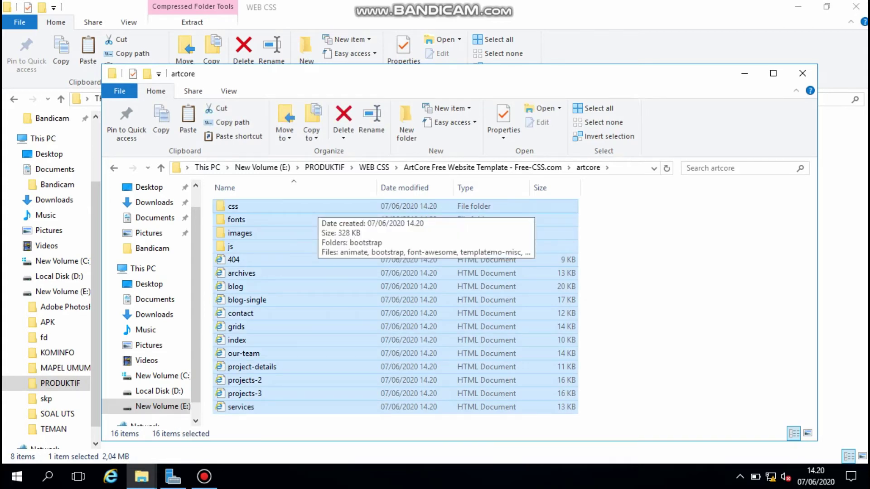
key("ctrl+c")
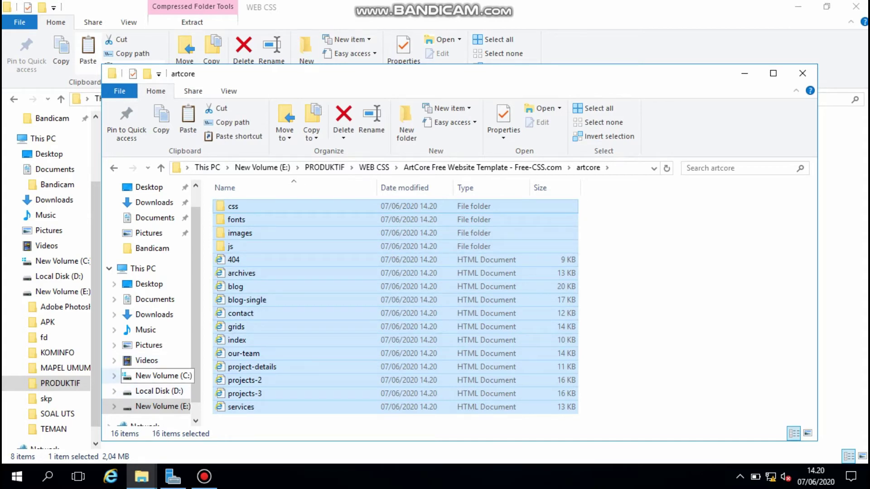
- Paste the ArtCore items into C:\inetpub\wwwroot, then close the wwwroot and WEB CSS windows
left_click(157, 376)
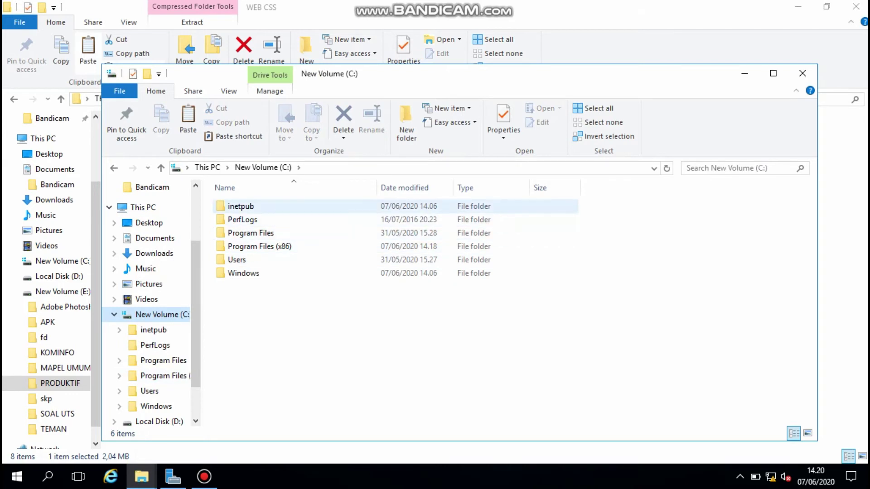
double_click(241, 206)
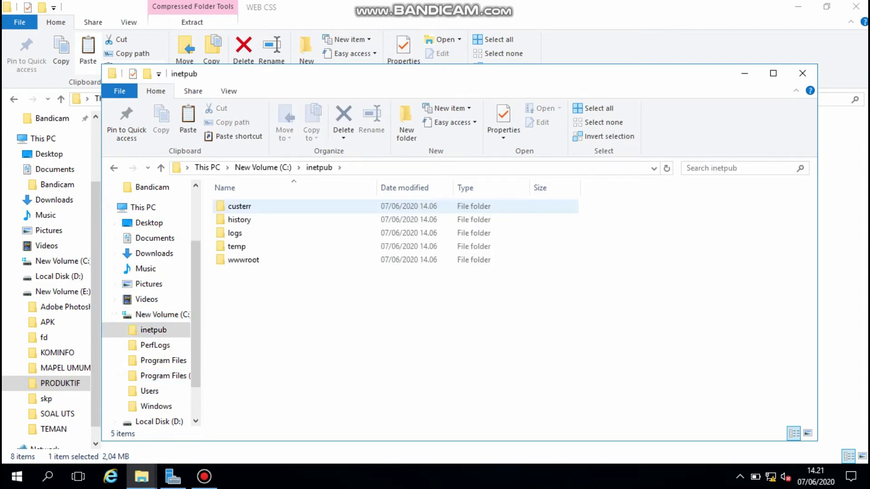
double_click(243, 260)
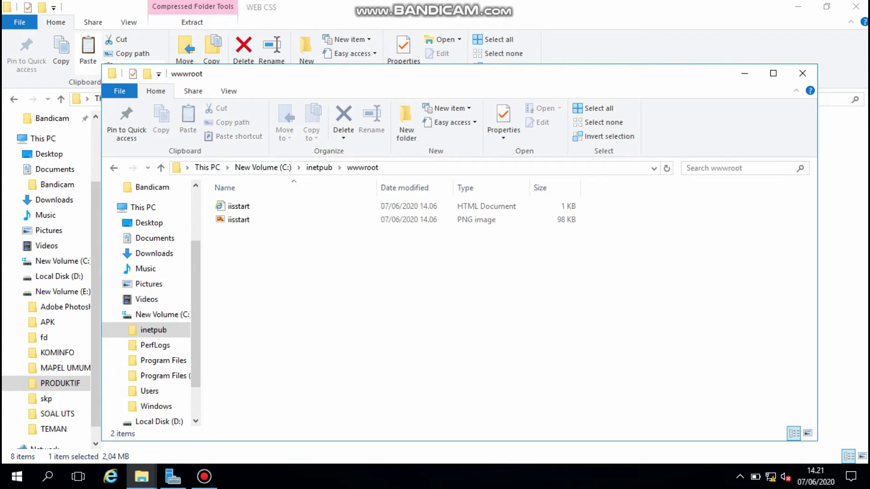
key("ctrl+v")
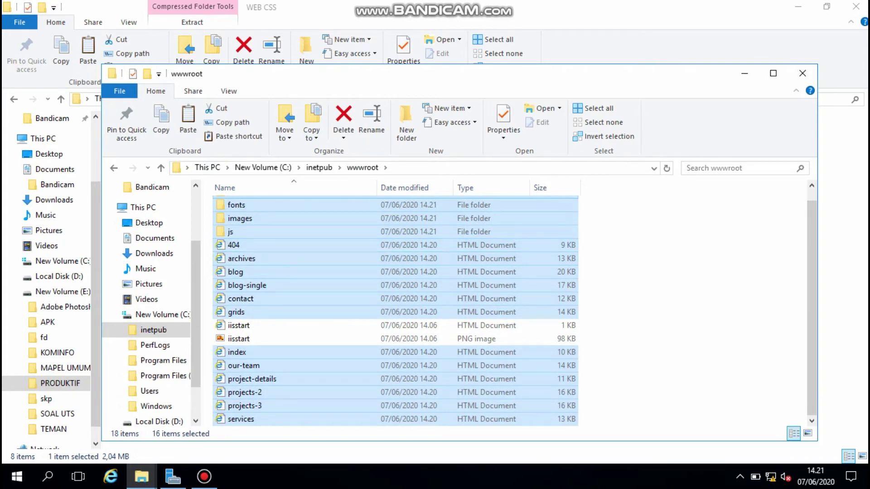
left_click(803, 73)
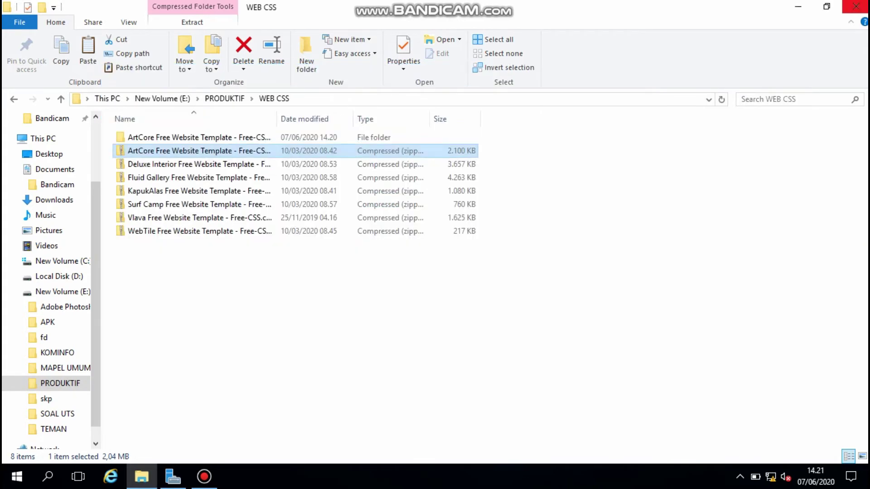
left_click(856, 6)
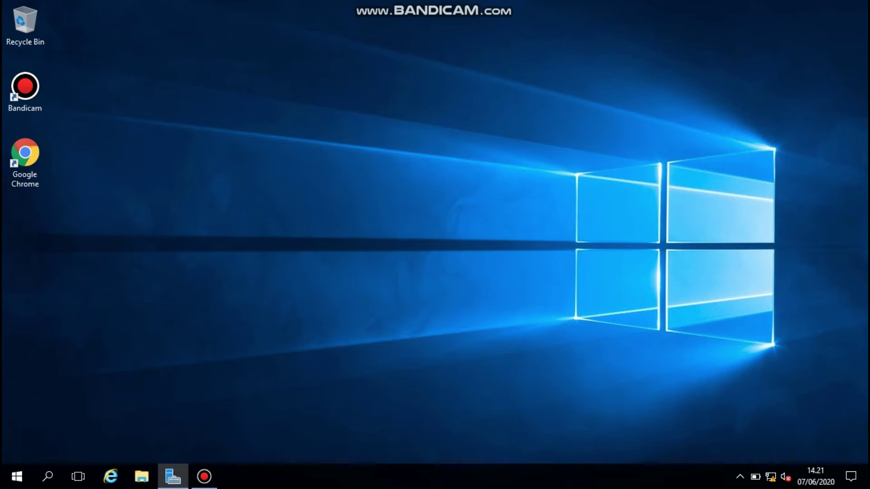
- Open 192.168.30.1 in a maximized Chrome window to see the ArtCore homepage
double_click(25, 160)
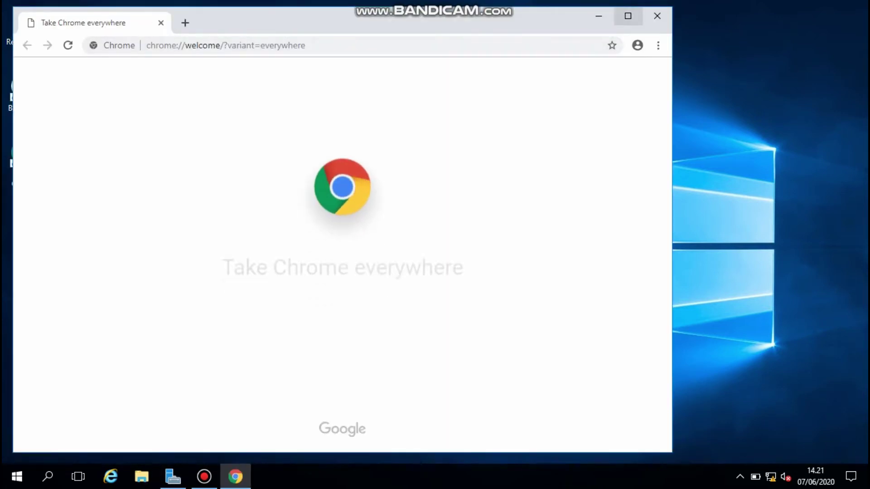
left_click(628, 16)
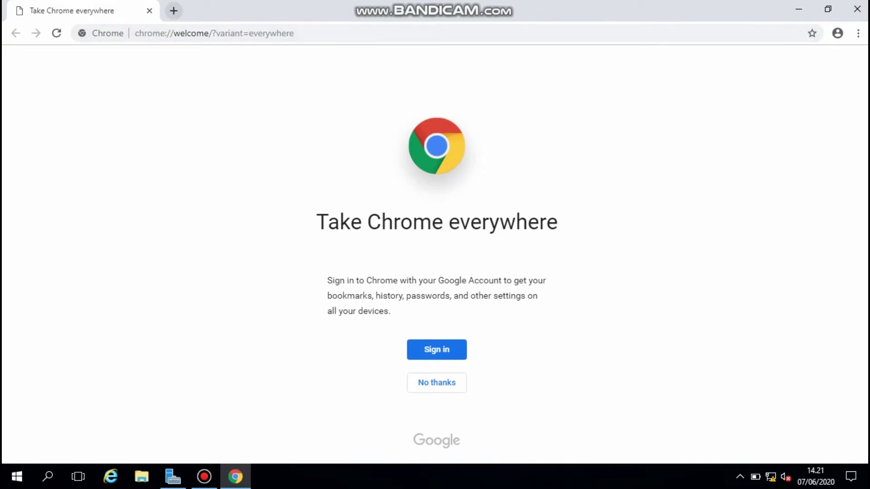
left_click(173, 11)
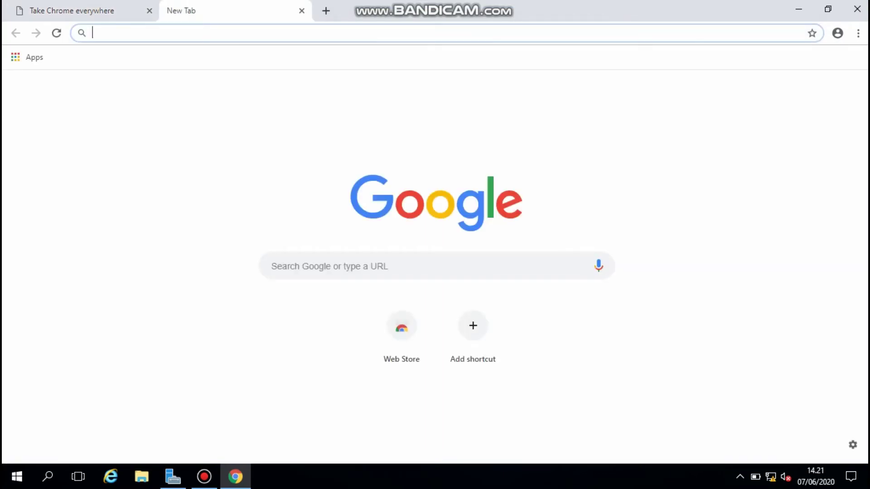
type("192")
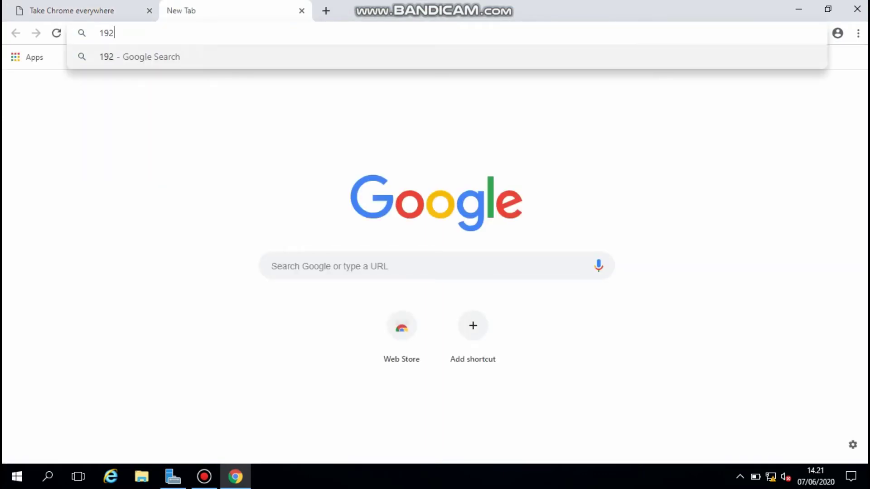
type(".16")
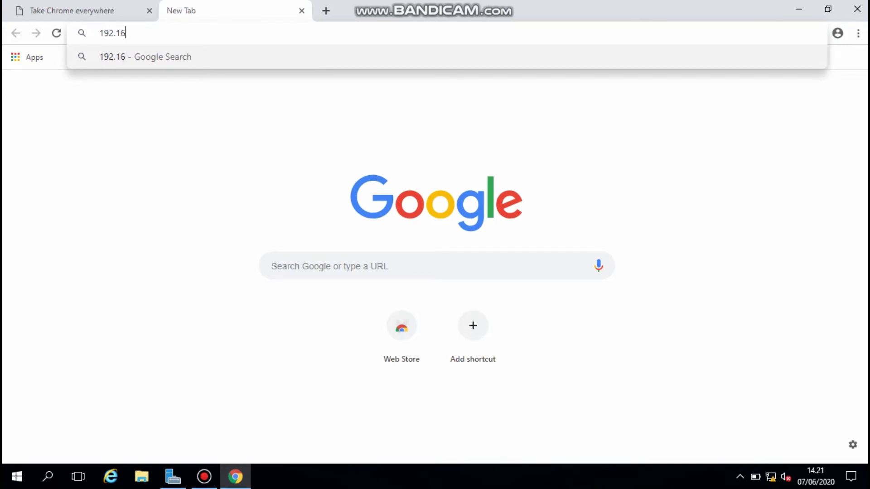
type("8.30.1")
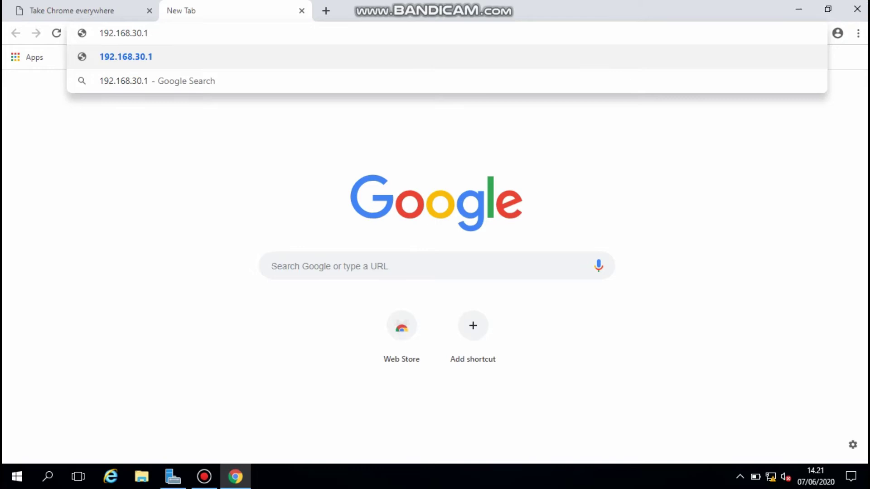
key("Return")
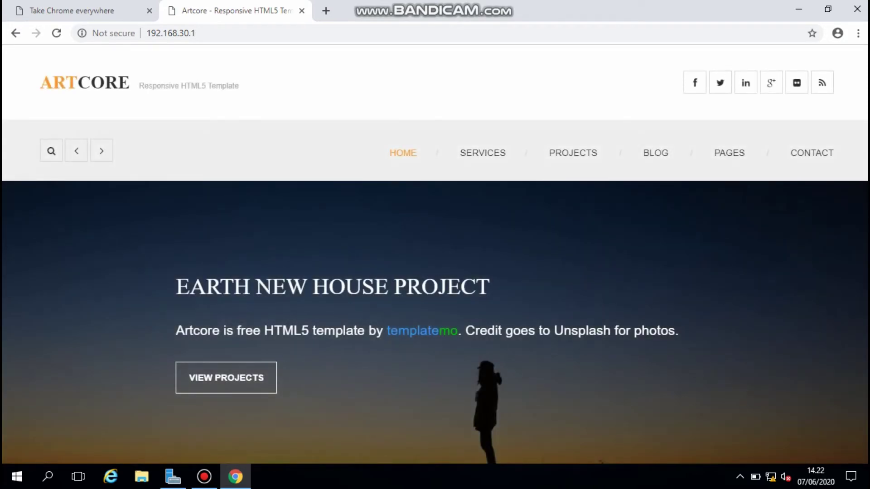
left_click(325, 11)
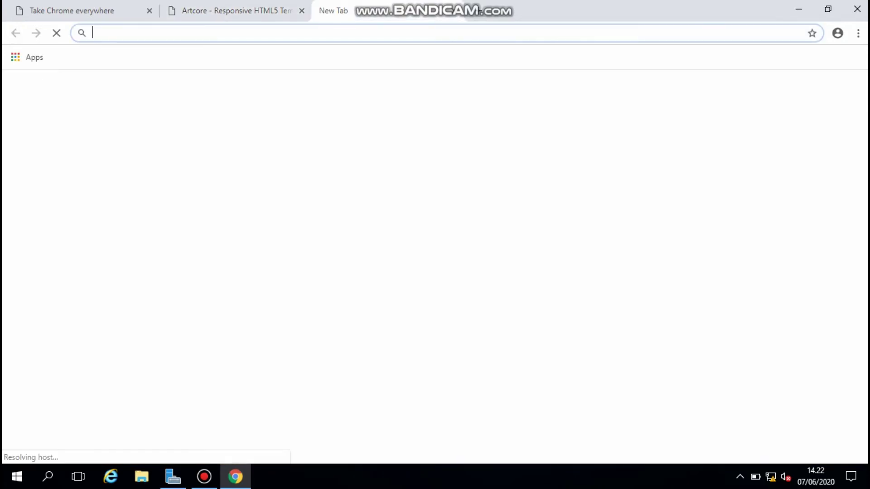
type("w")
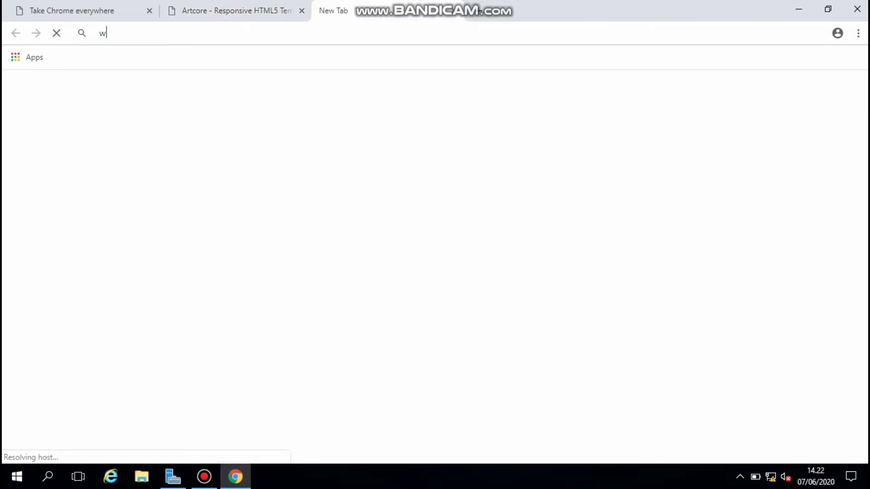
type("ww.")
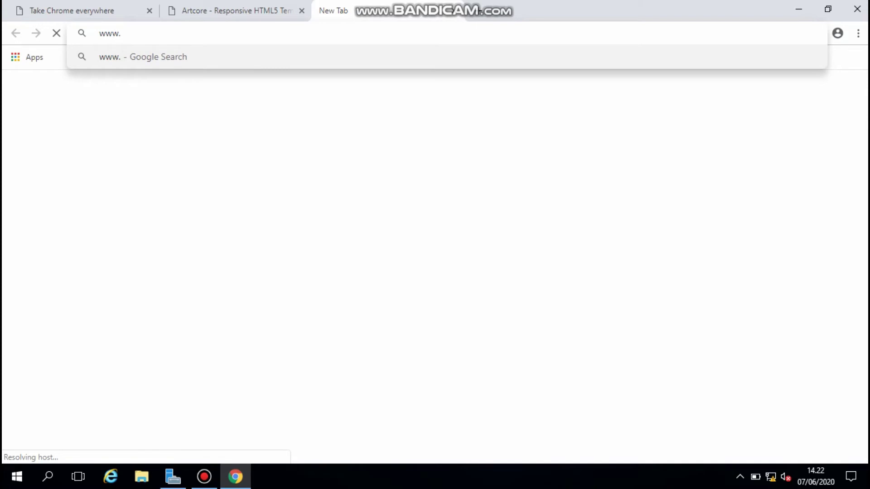
type("server30.")
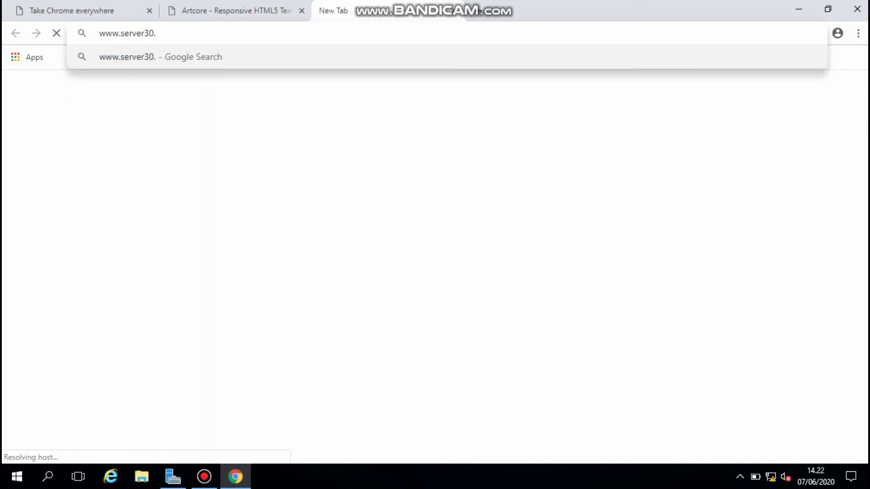
type("com")
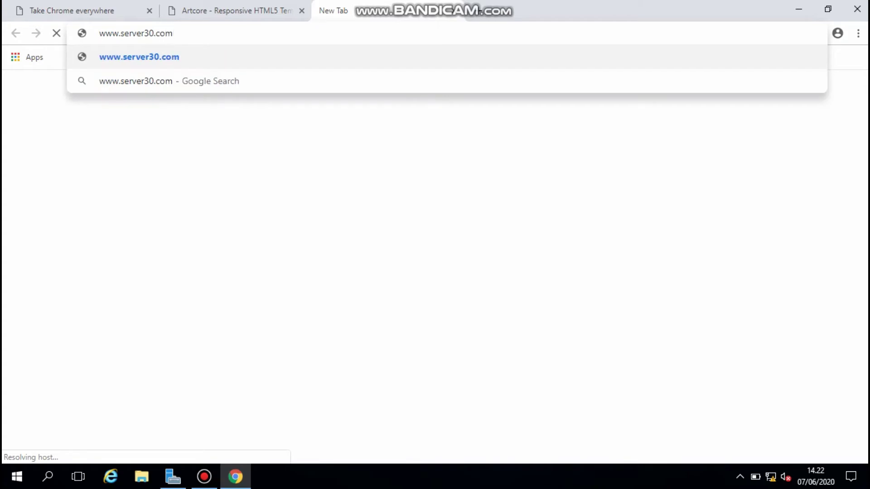
key("Return")
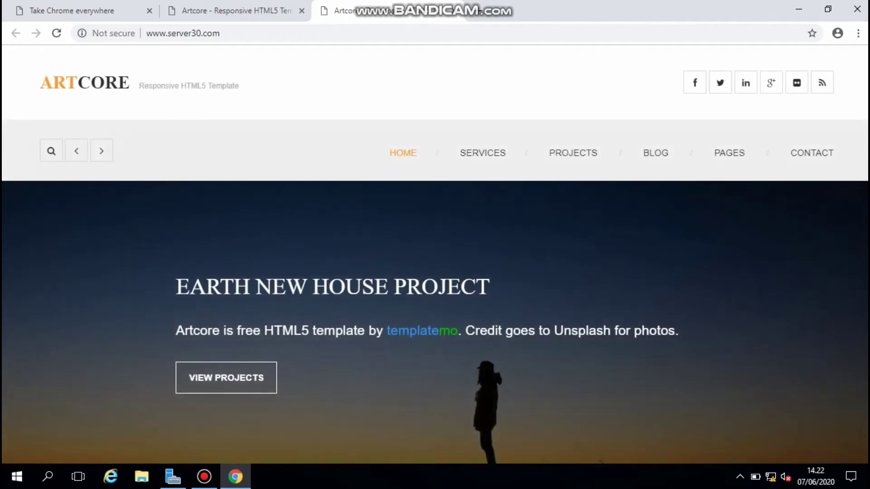
key("ctrl+shift+Tab")
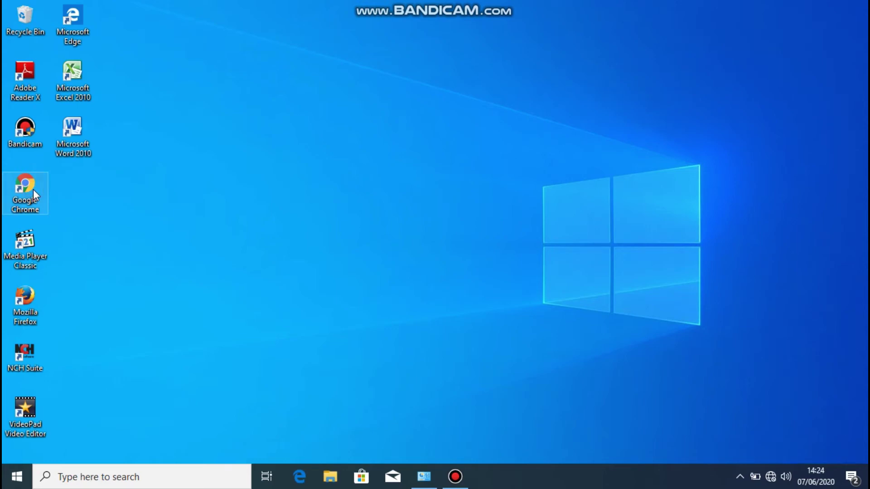
- Launch Chrome and pick the suggested 192.168.30.1 address after typing 192.16
double_click(25, 188)
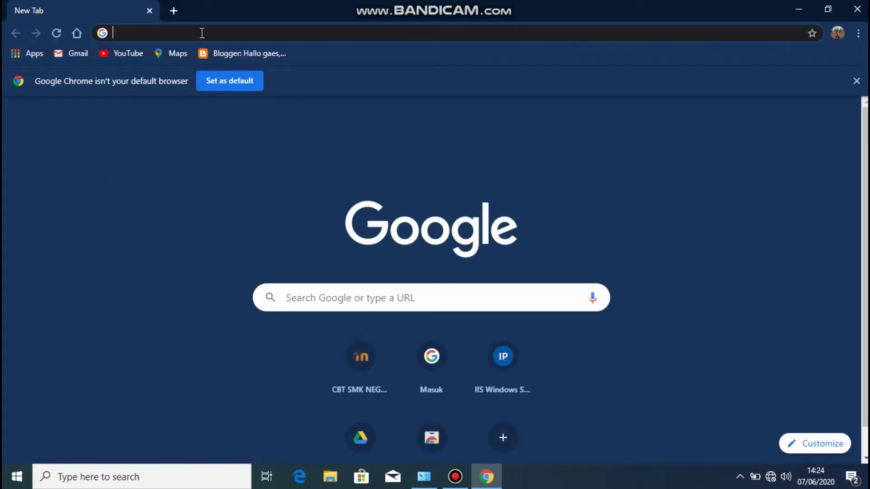
type("192")
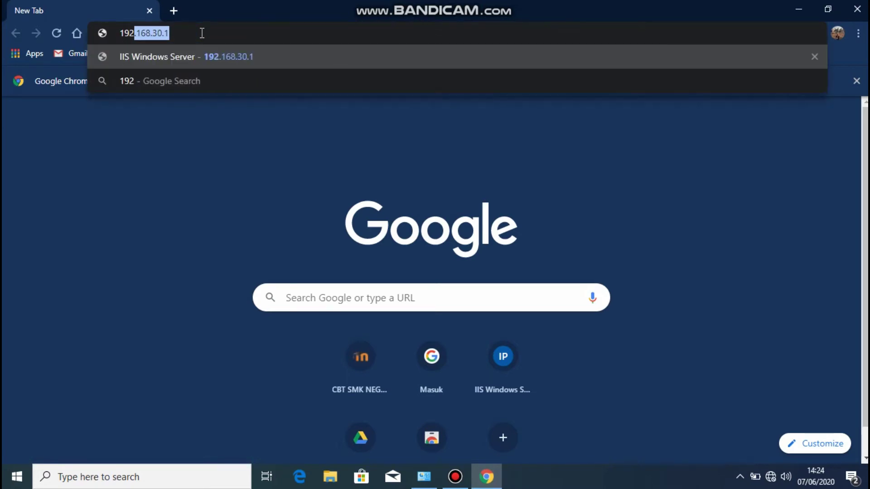
type(".16")
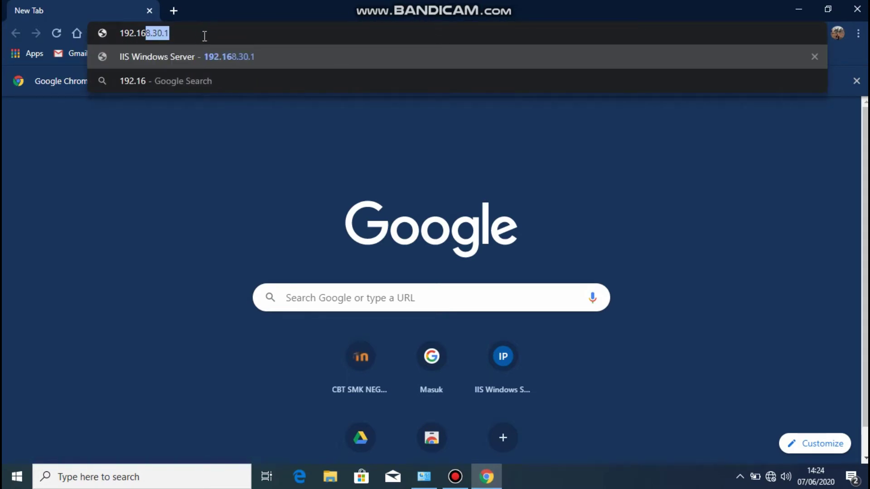
left_click(218, 55)
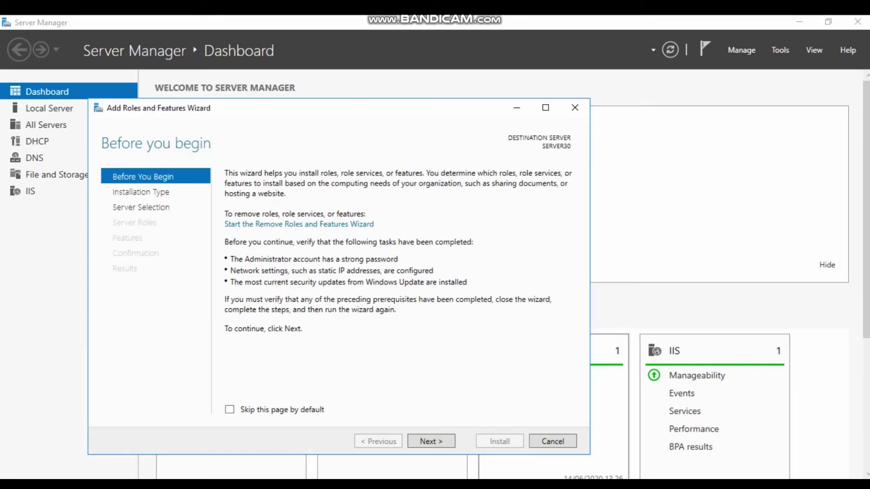
- Advance the wizard with role-based installation on SERVER30 to the Features list
left_click(431, 442)
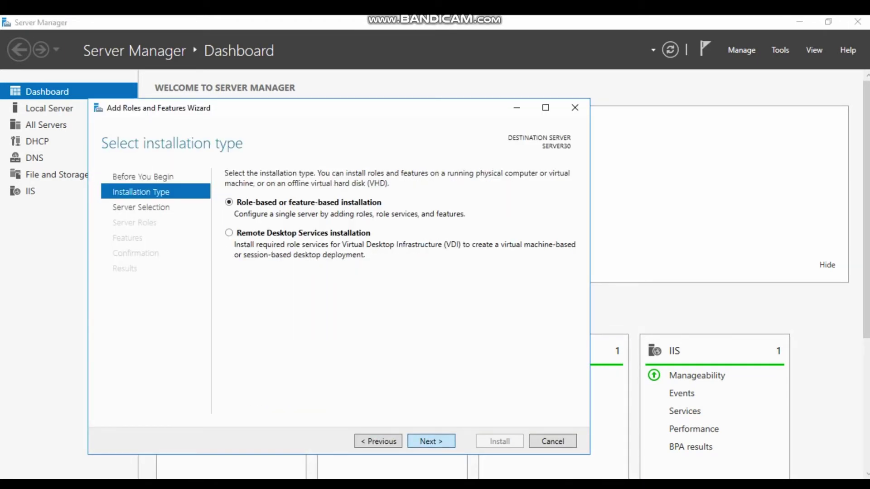
left_click(431, 442)
left_click(431, 441)
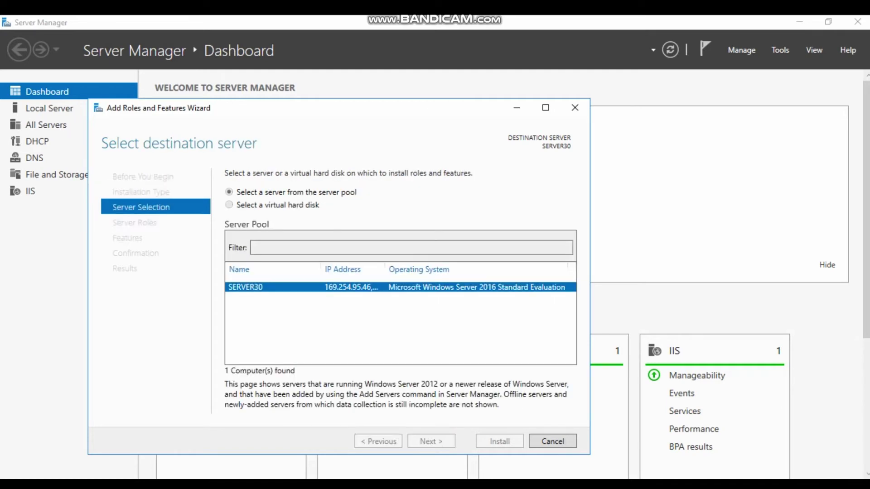
left_click(431, 442)
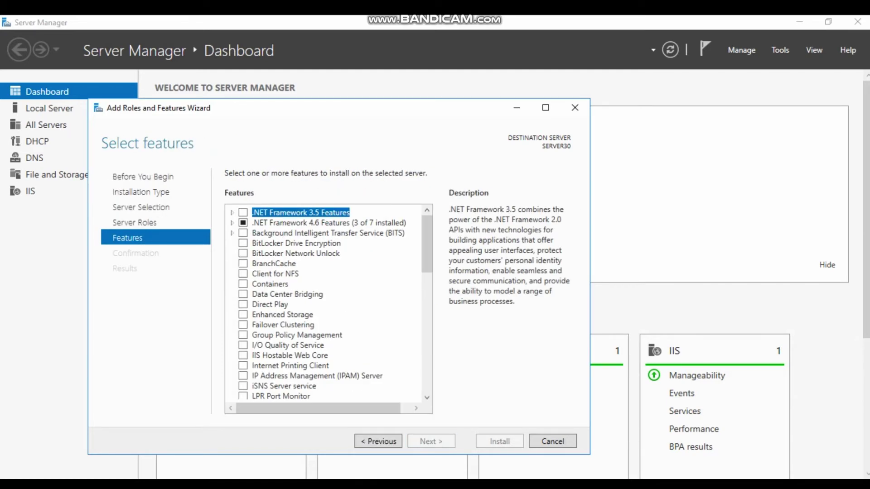
scroll(329, 303, "down", 5)
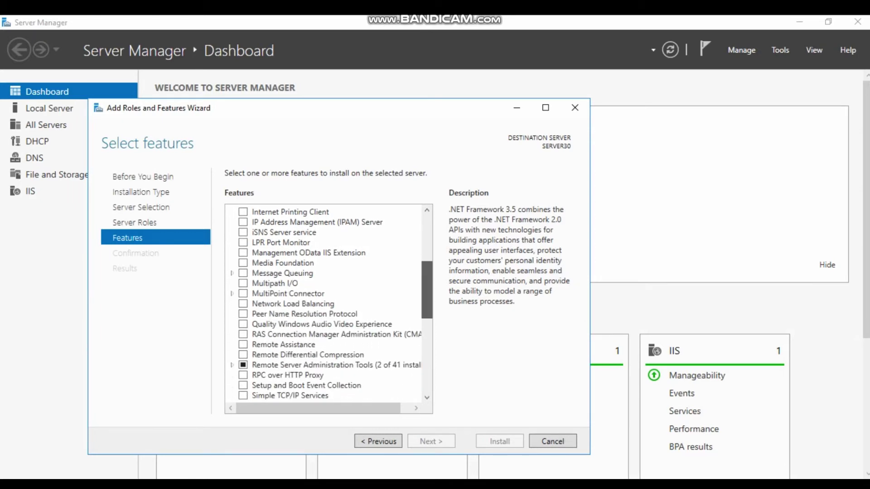
scroll(426, 290, "down", 3)
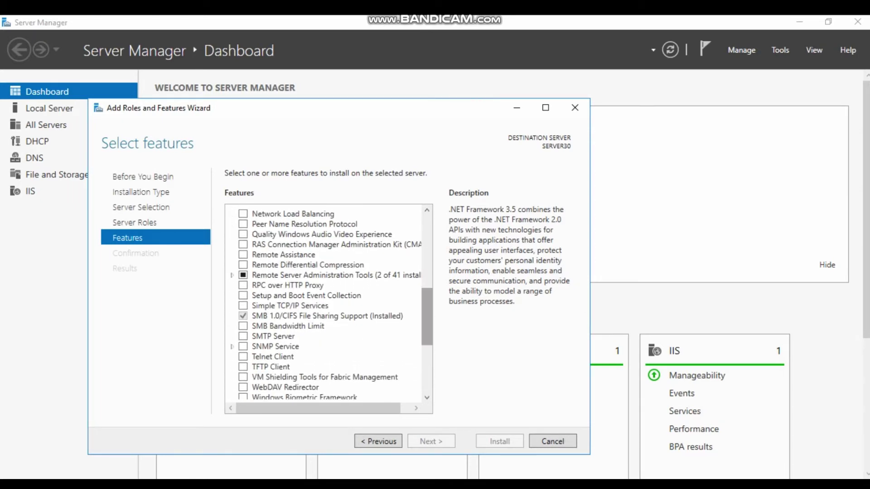
- Select SMTP Server with its required features and start the installation
left_click(243, 337)
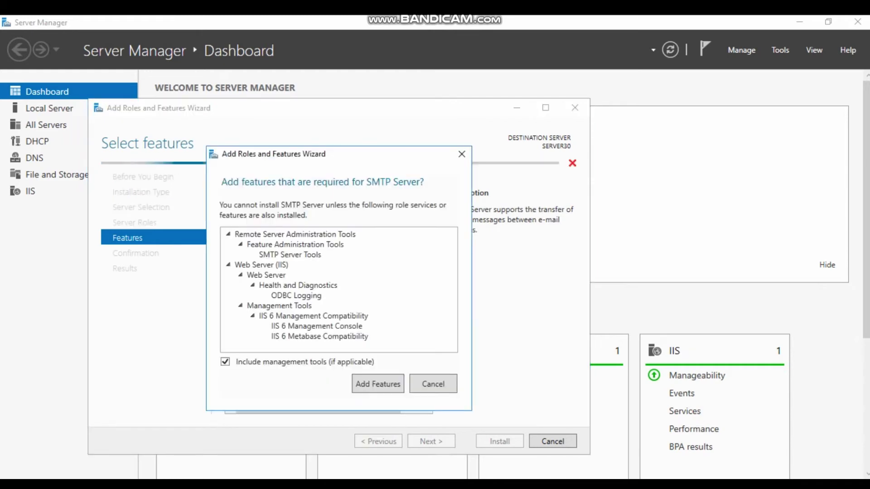
left_click(378, 383)
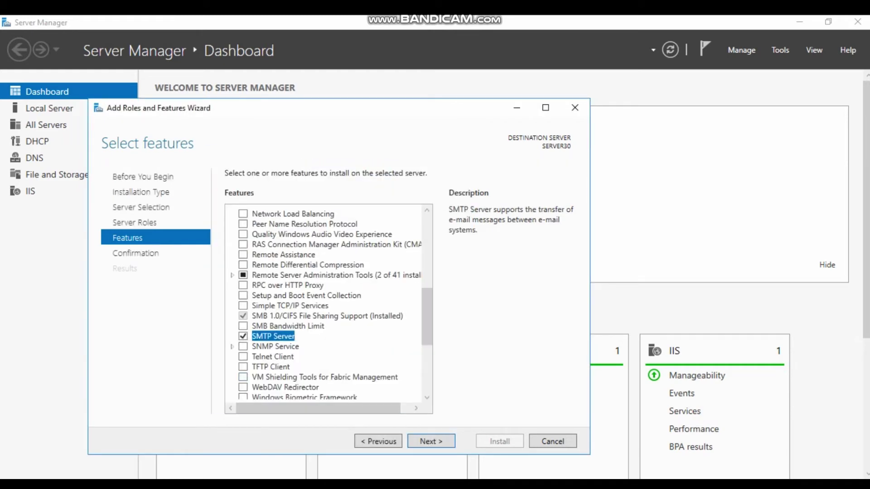
left_click(431, 441)
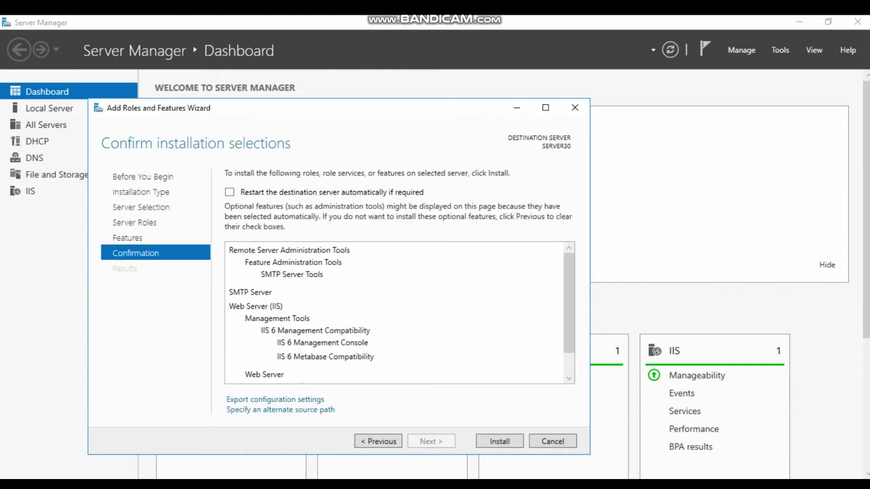
left_click(499, 441)
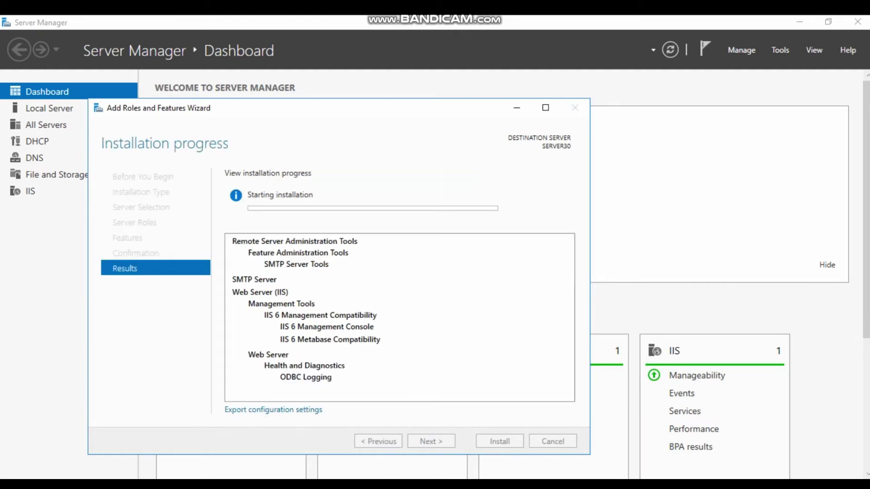
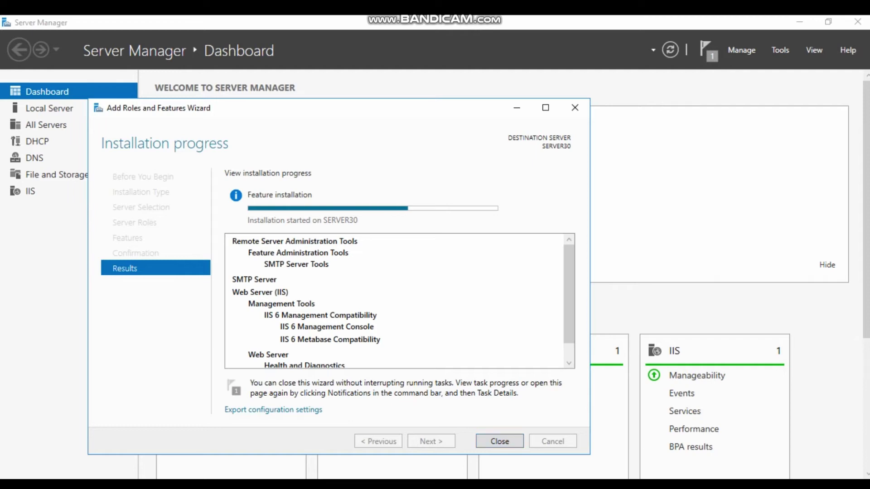
- Close the completed SMTP Server installation wizard and return to the Server Manager dashboard
key("Return")
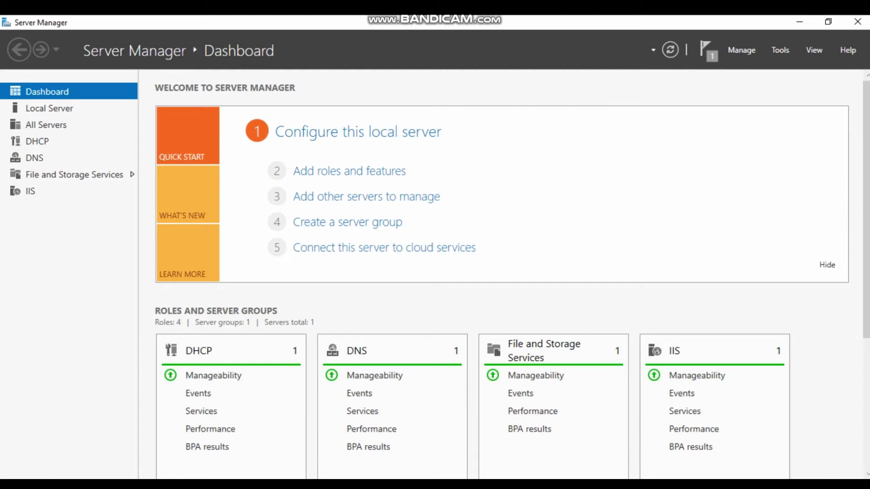
- In DNS Manager, add a host record 'mail' at 192.168.30.1 to the server30.com zone
left_click(780, 50)
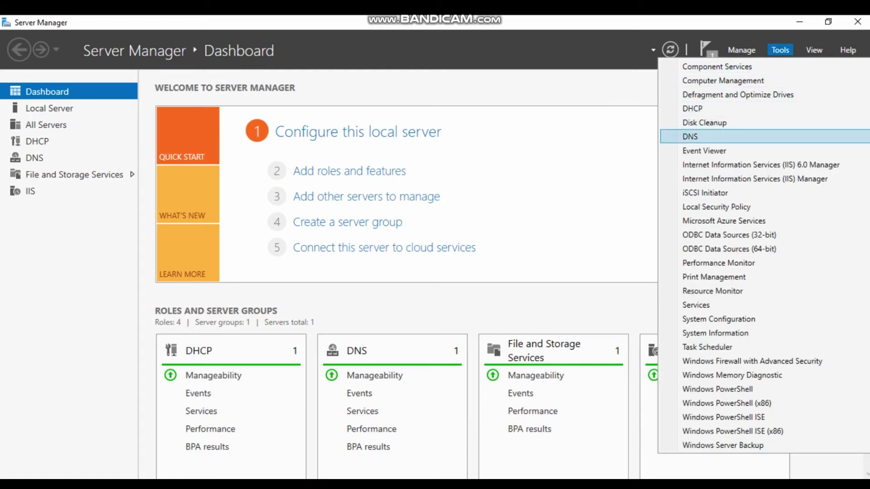
left_click(698, 136)
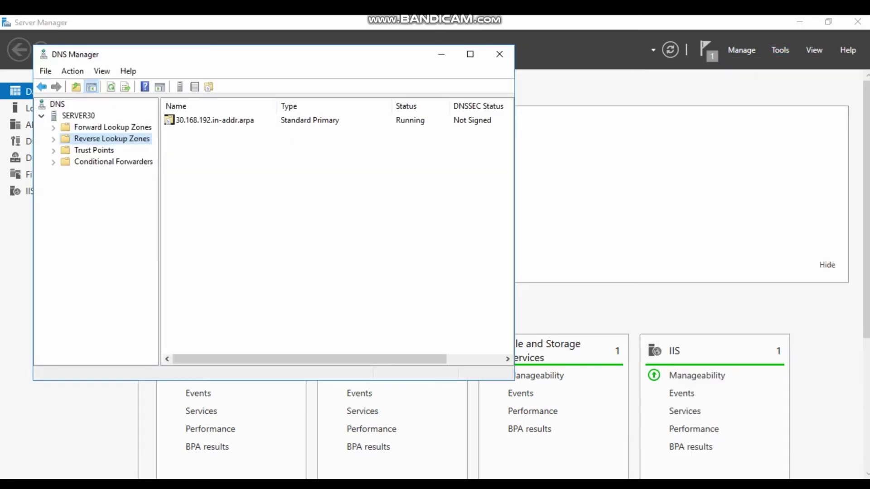
left_click(113, 127)
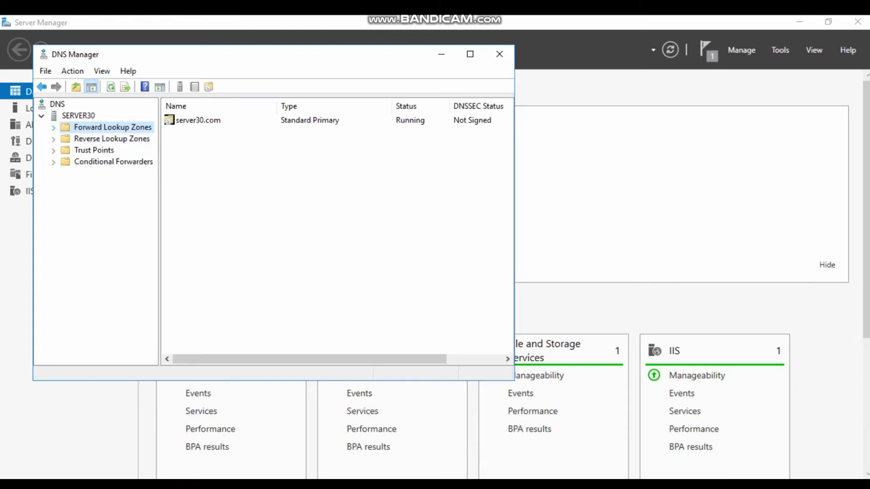
double_click(112, 127)
left_click(91, 138)
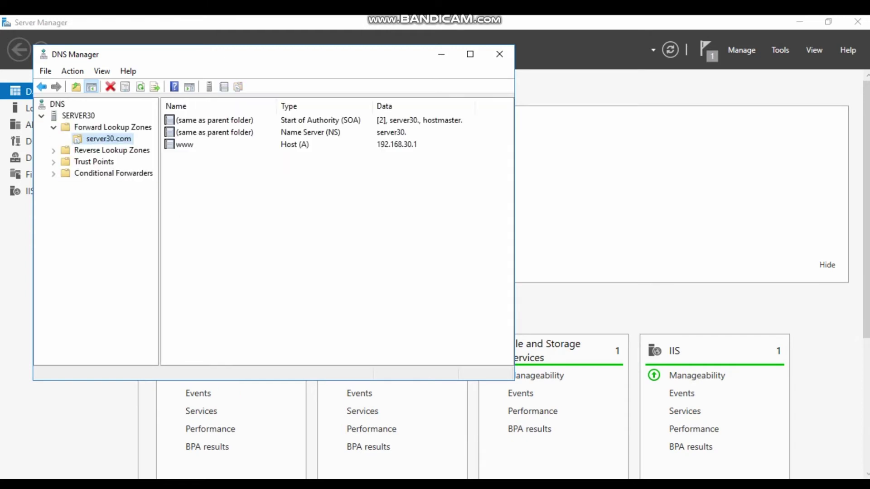
right_click(90, 138)
key("Return")
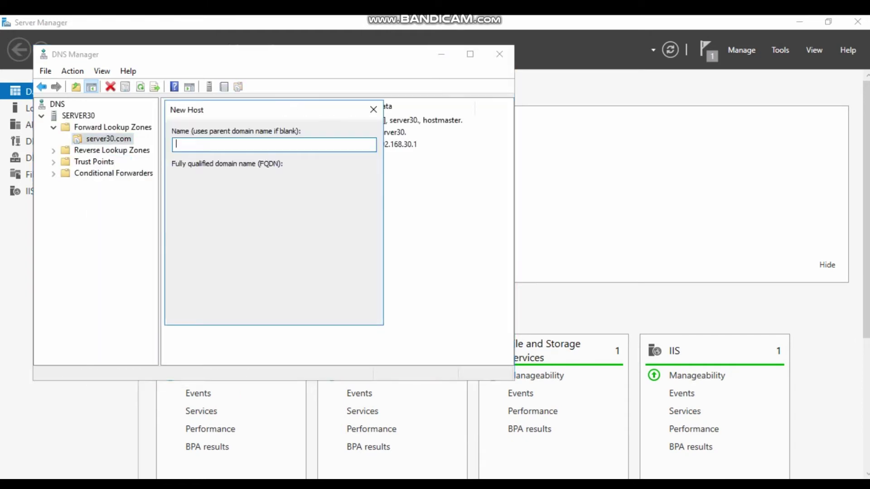
type("mail")
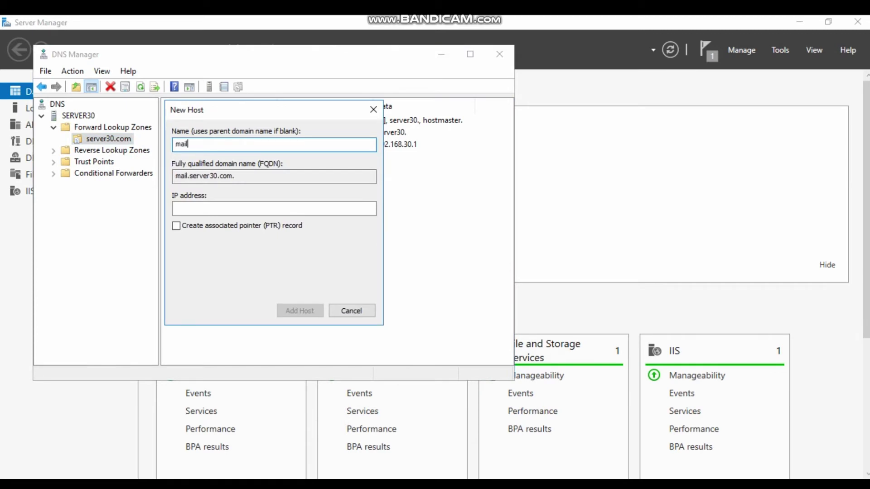
left_click(176, 209)
type("192.168")
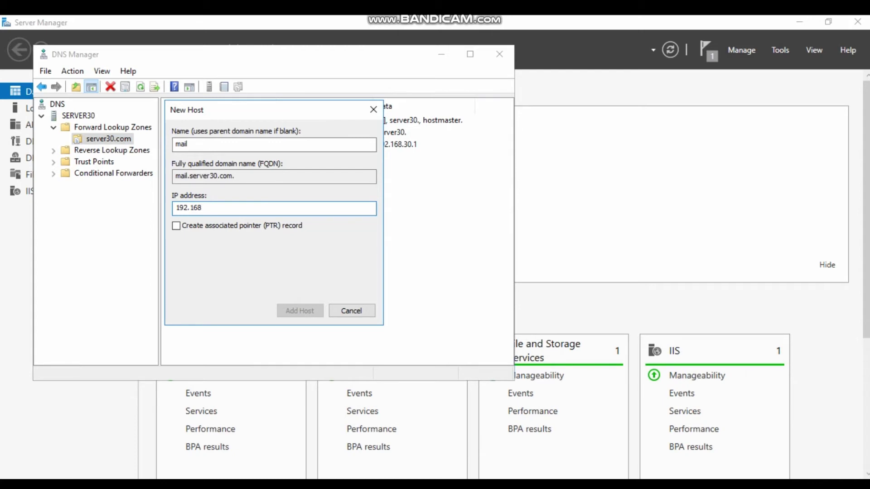
type(".30.1")
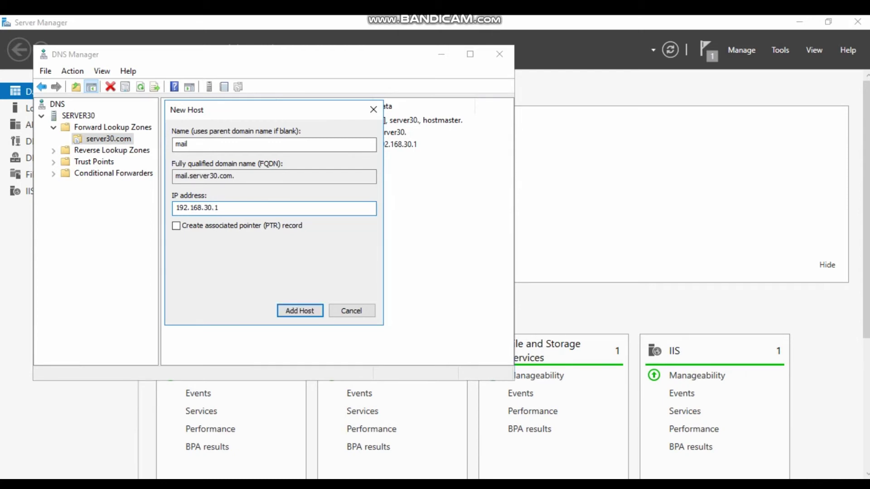
key("Return")
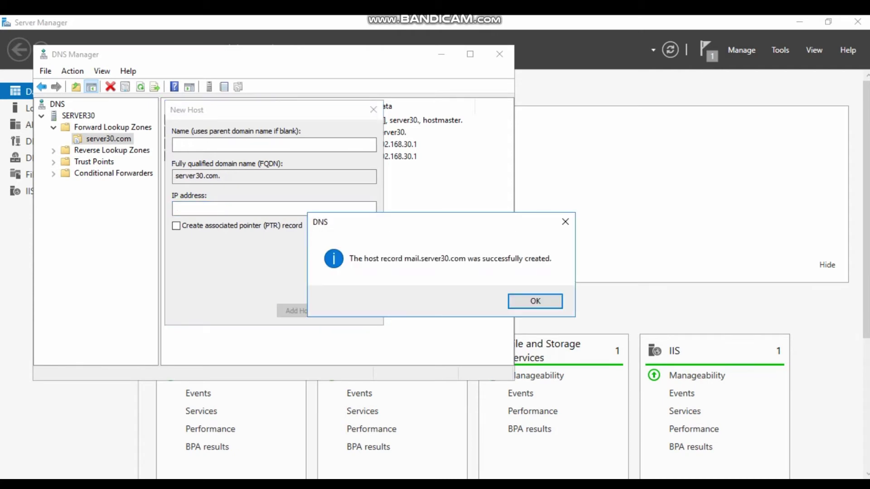
key("Return")
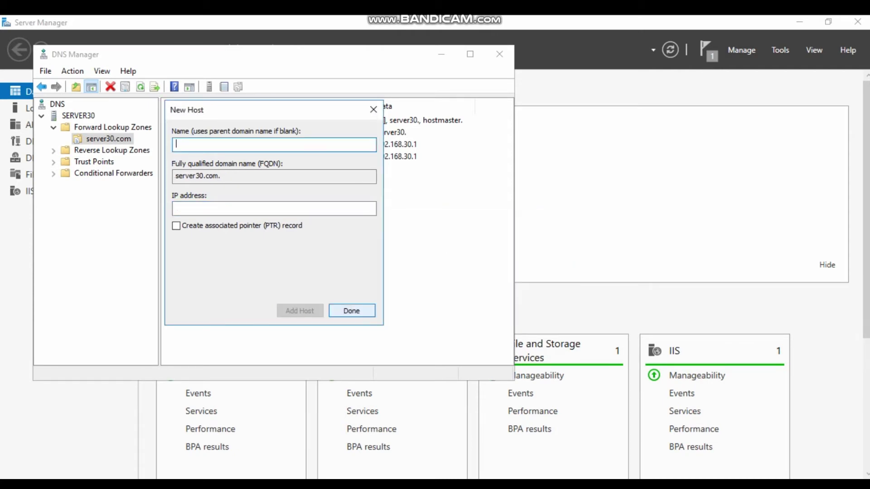
key("Return")
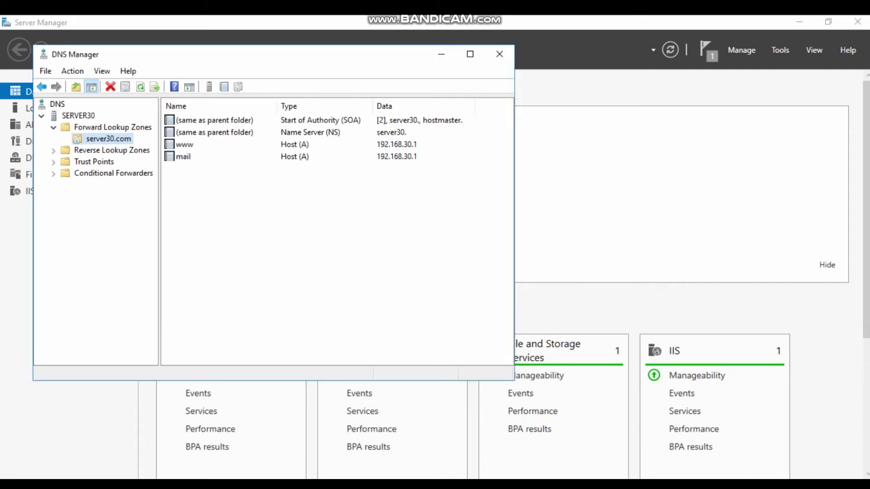
- Add a reverse PTR record mapping 192.168.30.1 to mail.server30.com, then close DNS Manager
left_click(54, 150)
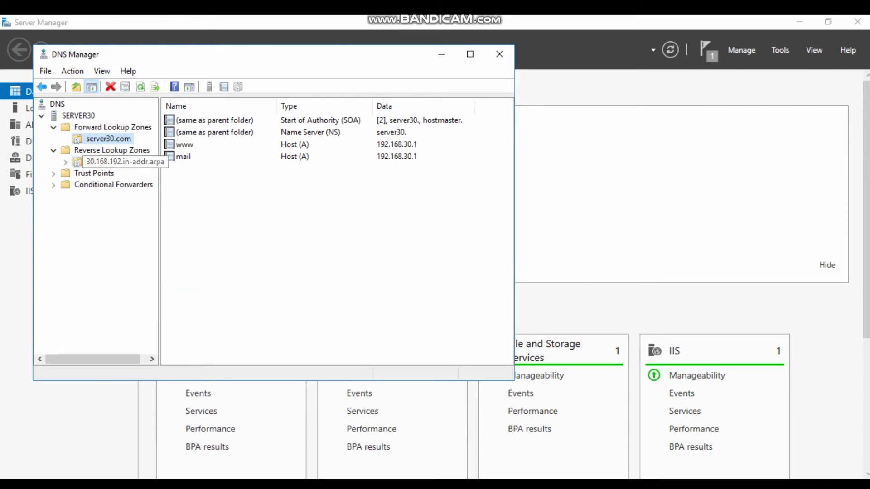
right_click(110, 162)
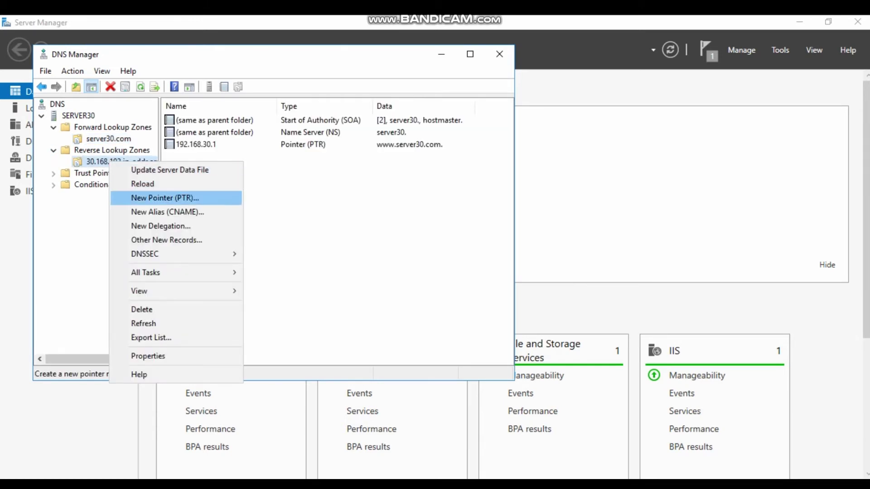
key("Return")
key("End")
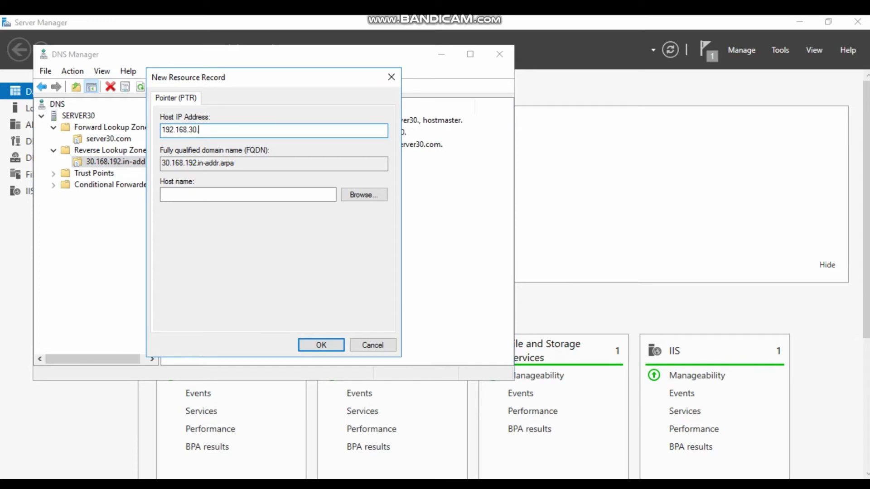
type("1")
key("Tab")
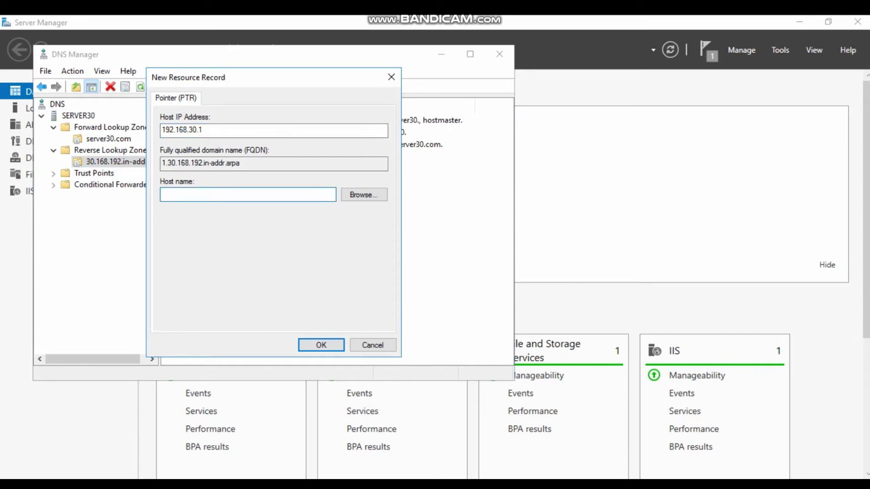
type("mail.server30.com")
key("Return")
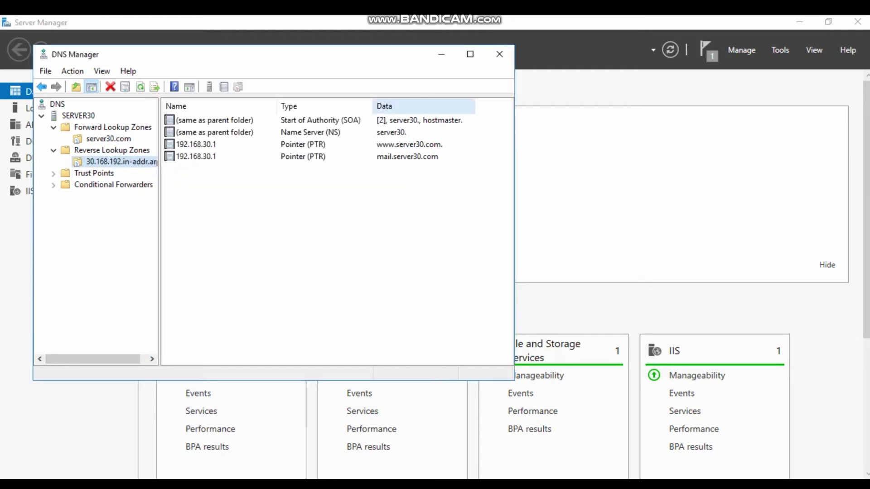
left_click(500, 54)
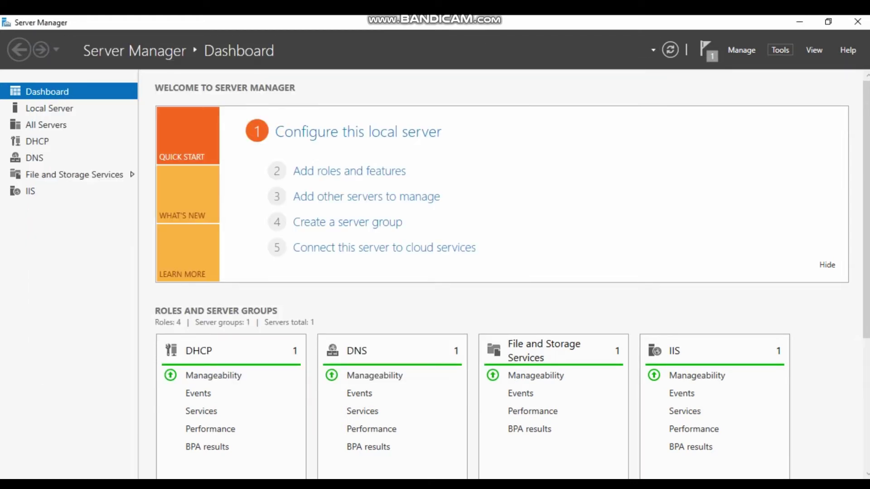
- Open the SMTP virtual server's properties in IIS 6.0 Manager
left_click(780, 50)
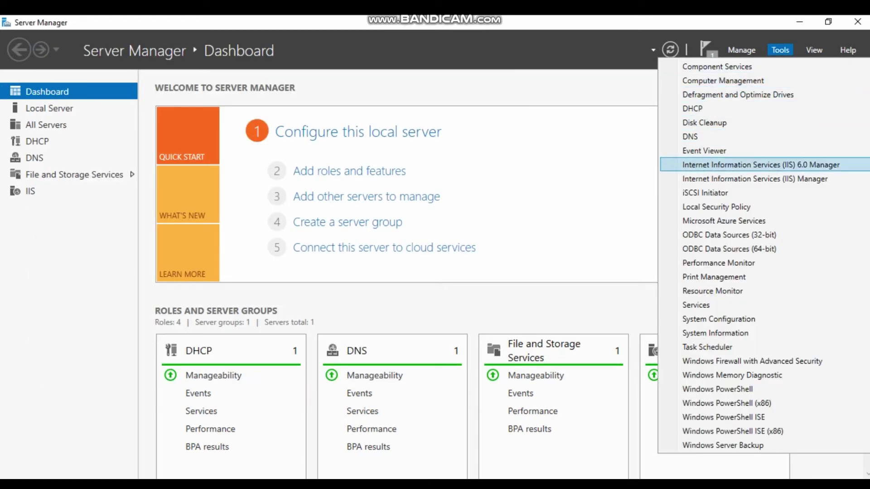
left_click(761, 164)
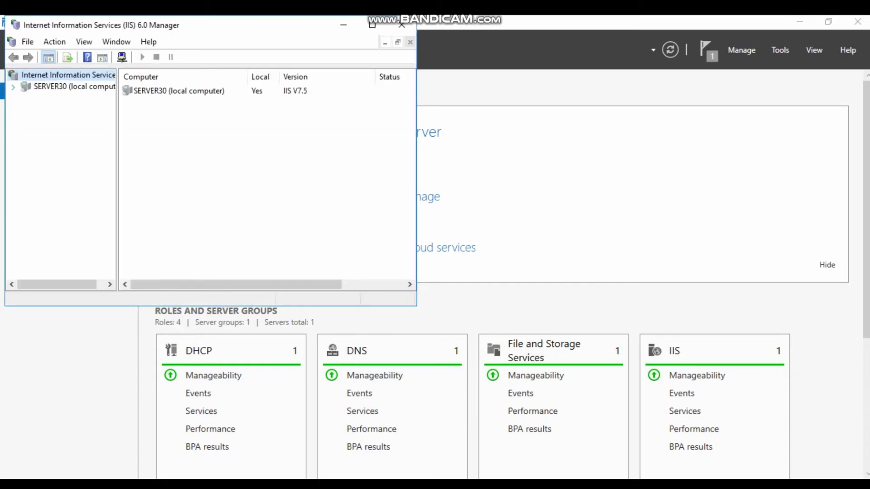
left_click(13, 87)
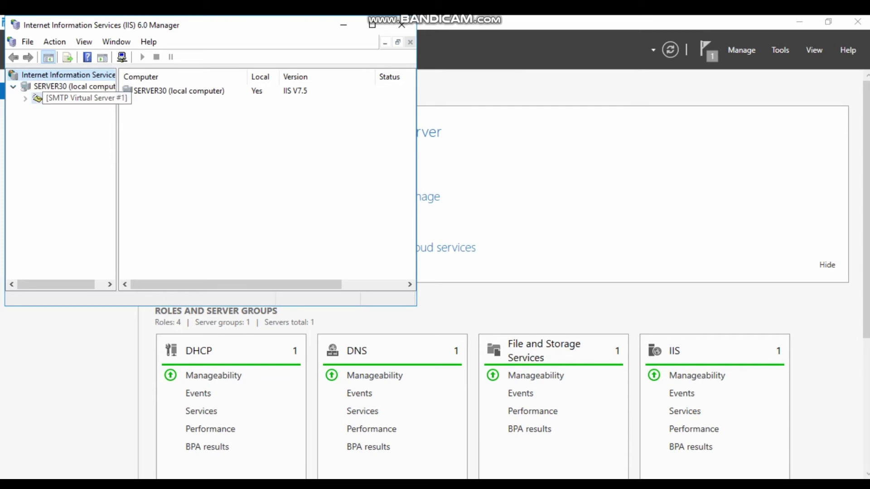
right_click(51, 96)
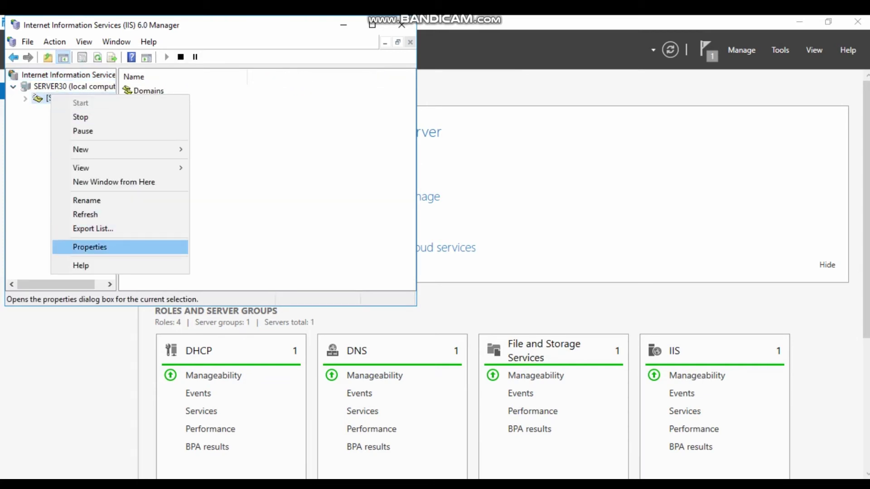
left_click(89, 247)
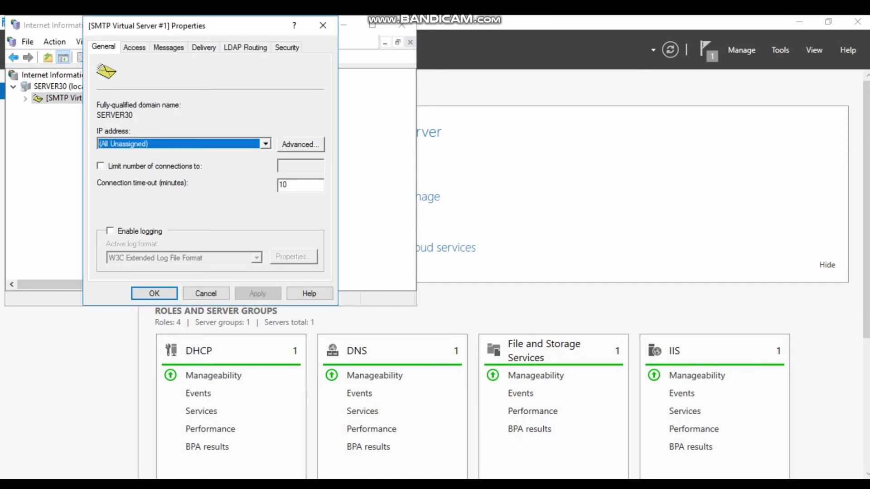
- Restrict SMTP connections so only 127.0.0.1 is allowed to connect
key("ctrl+Tab")
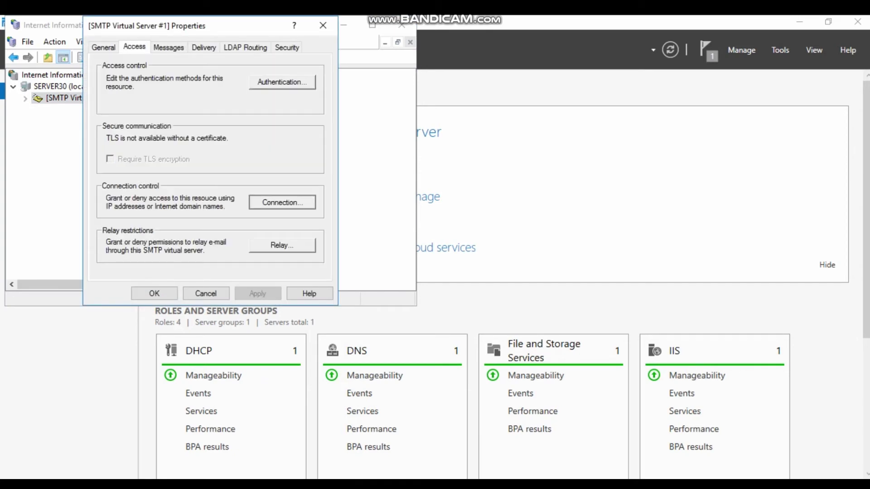
key("Return")
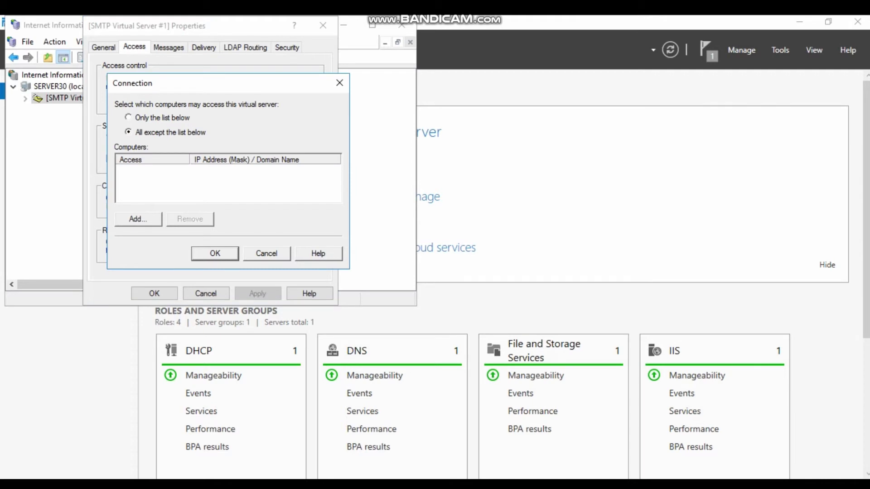
key("Tab")
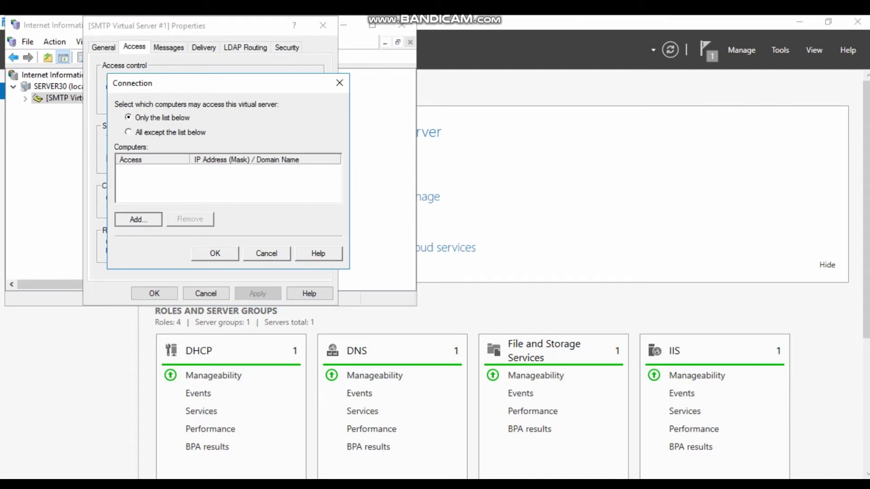
key("Return")
type("12")
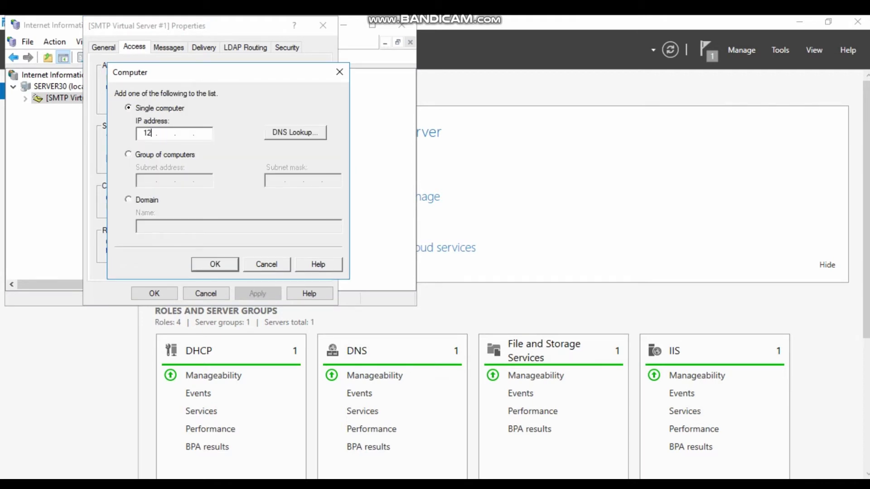
type("7.0.0.1")
key("Return")
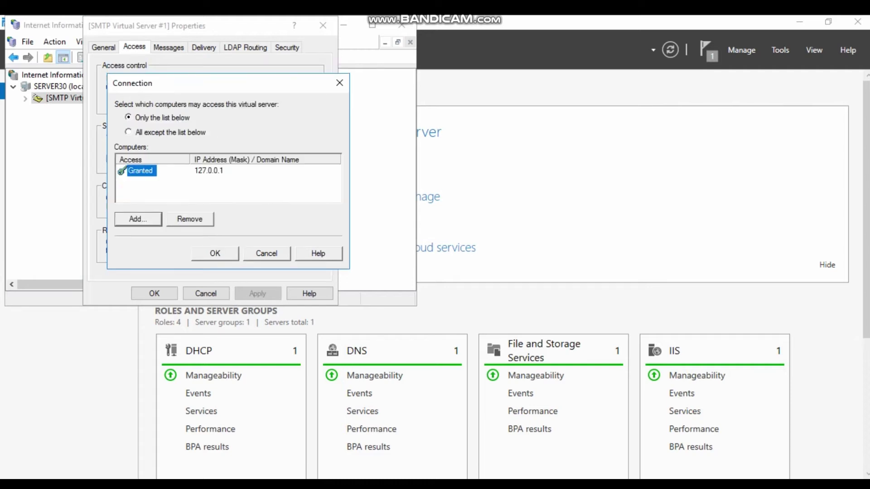
key("Return")
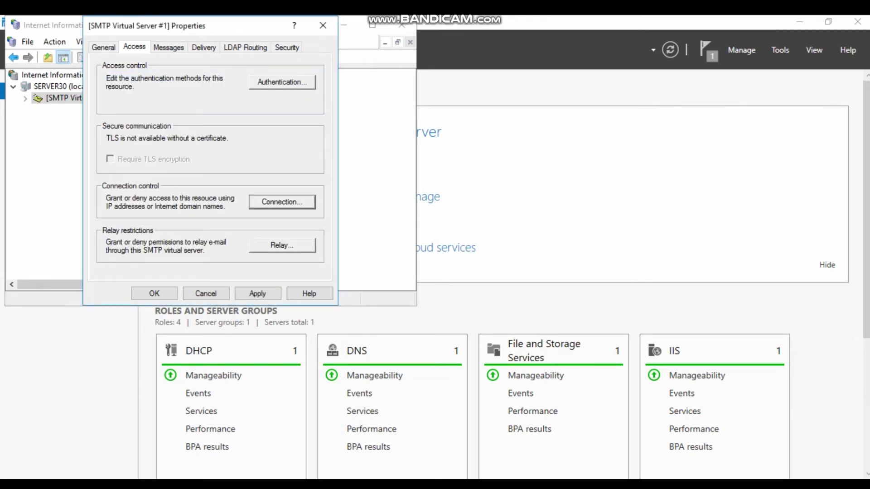
- Grant 127.0.0.1 permission to relay mail in Relay Restrictions
key("Tab")
key("Return")
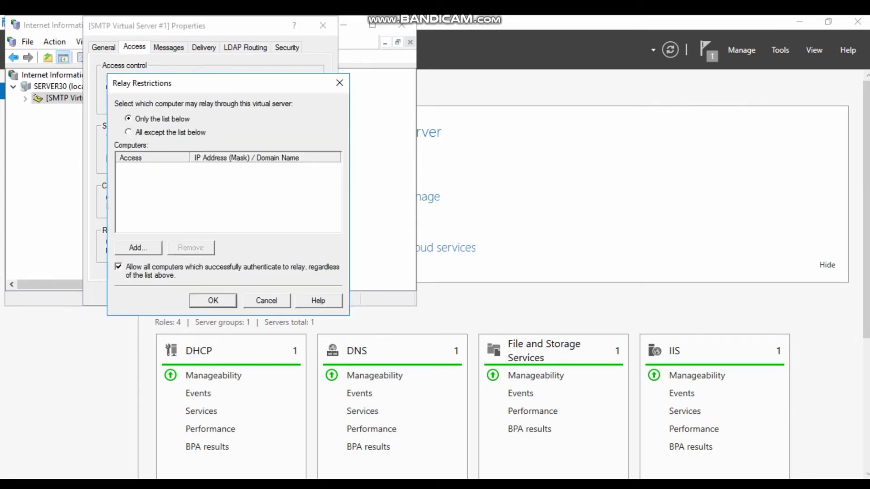
left_click(138, 247)
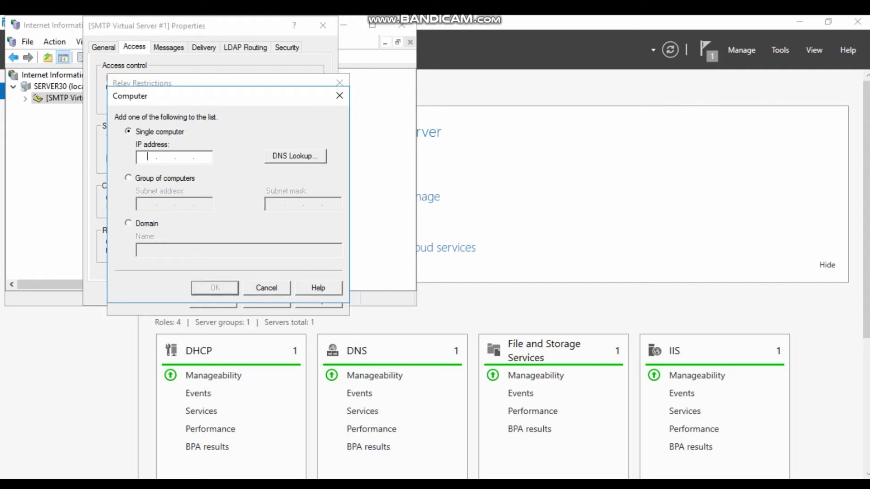
type("127.0.0.1")
key("Return")
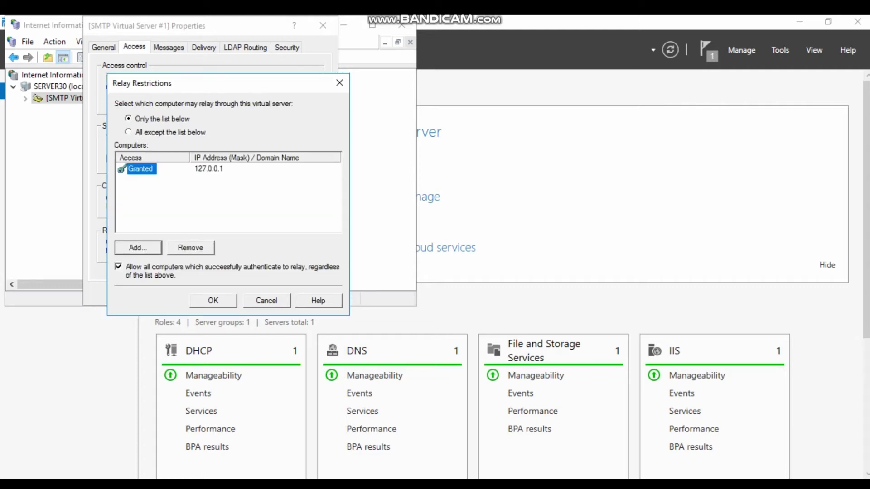
left_click(213, 300)
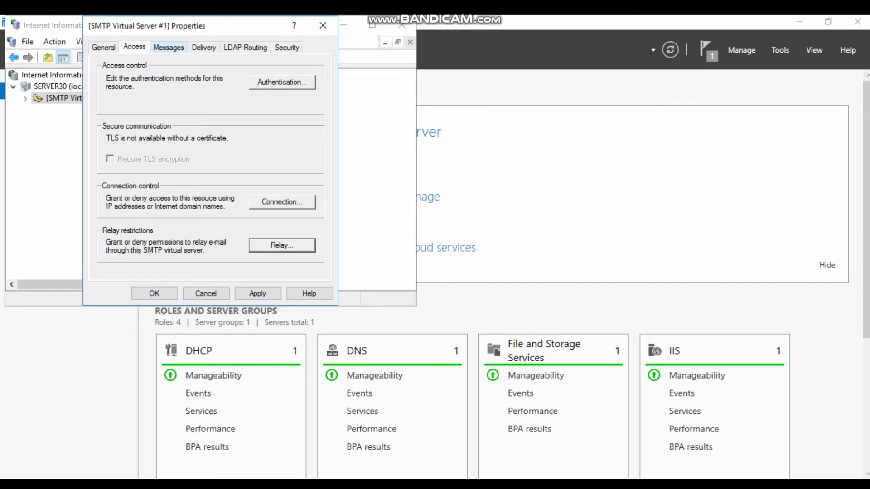
left_click(169, 48)
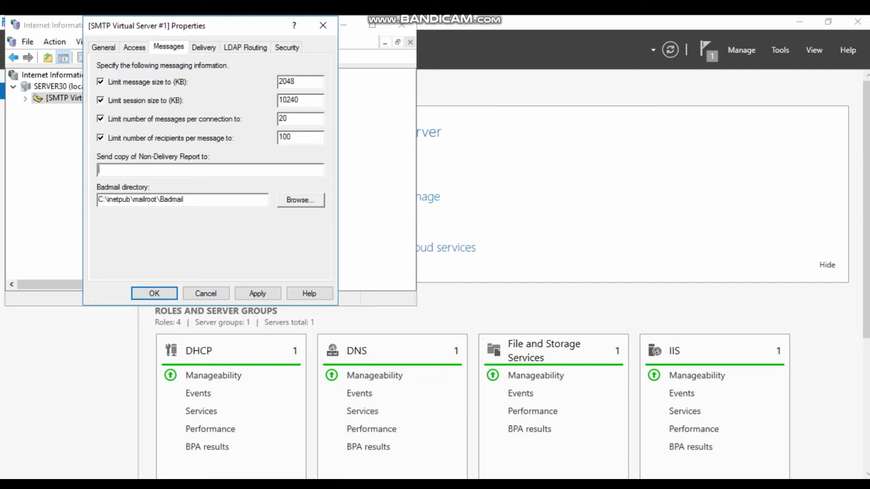
key("ctrl+Tab")
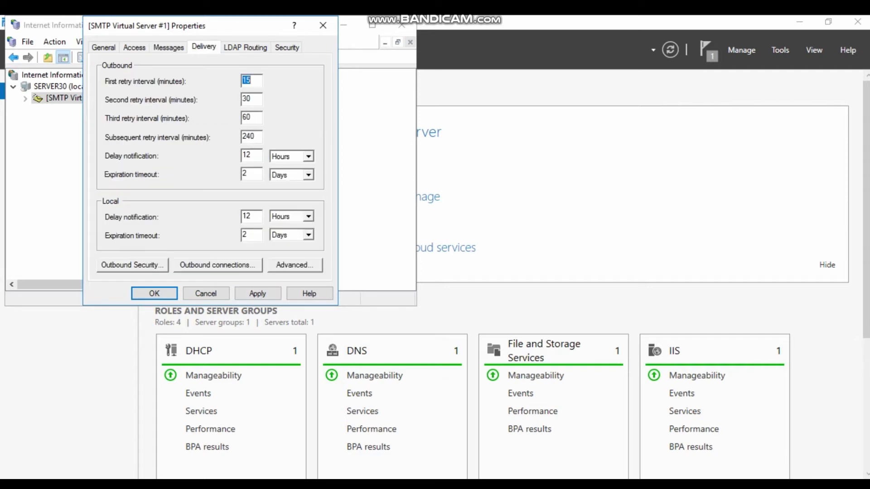
- Set the SMTP FQDN to mail.server30.com, verify it via Check DNS, apply, and close IIS Manager
key("alt+v")
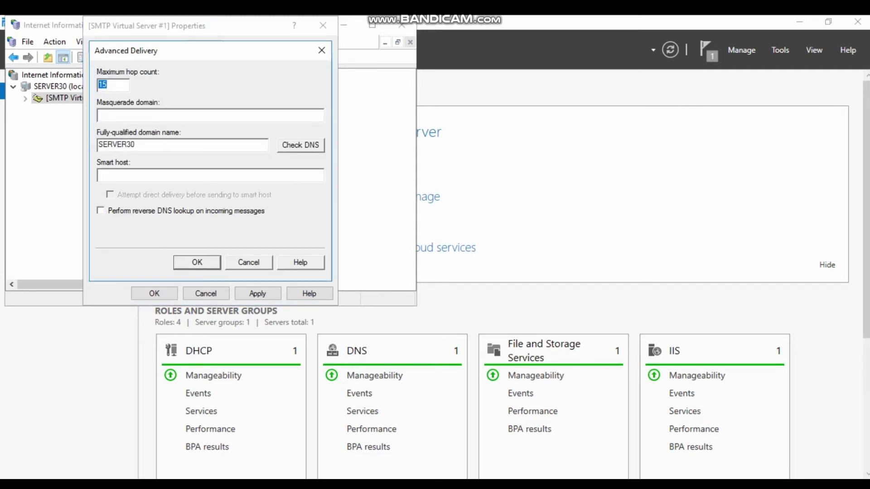
key("Tab")
key("Tab")
type("mail.e")
key("BackSpace")
type("server30.com")
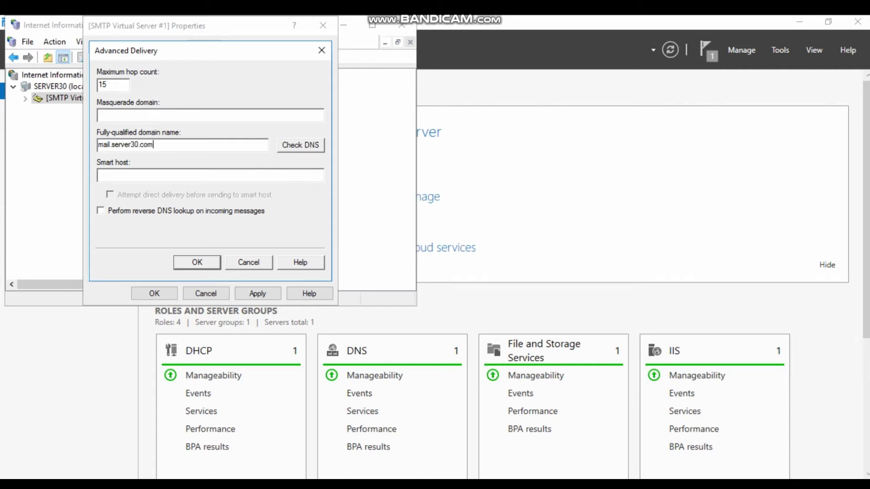
key("Tab")
key("space")
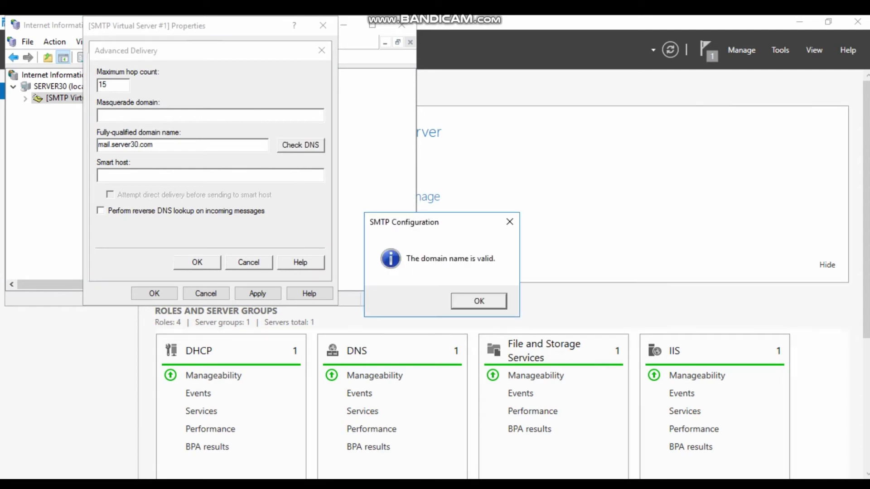
key("space")
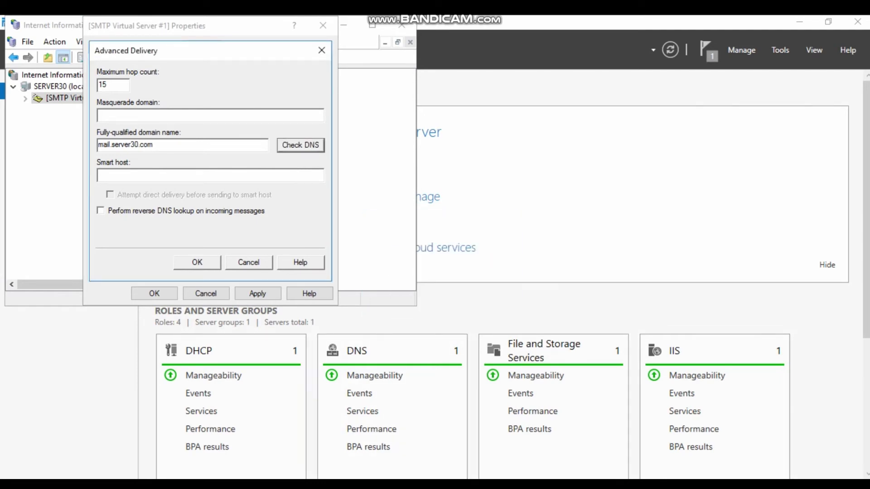
key("Return")
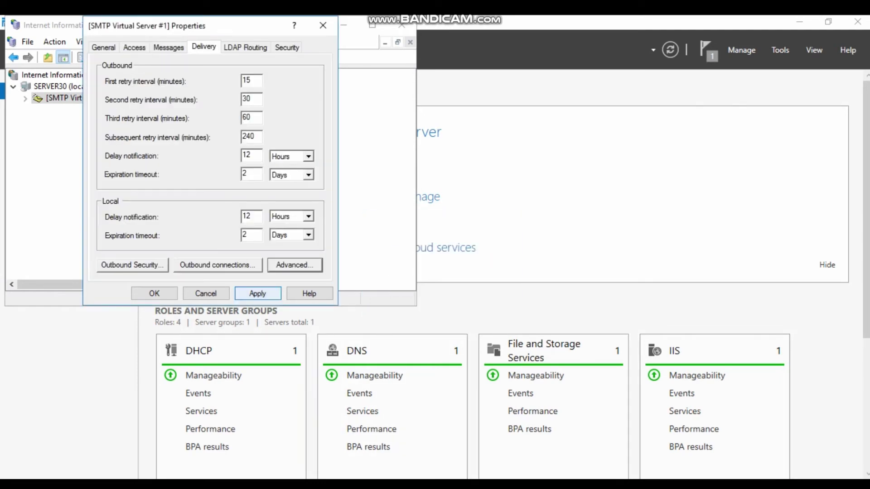
key("Return")
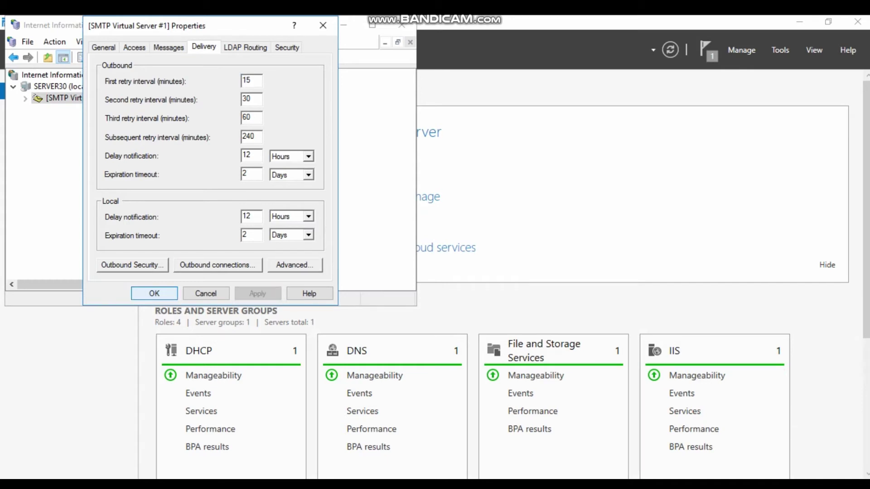
key("Return")
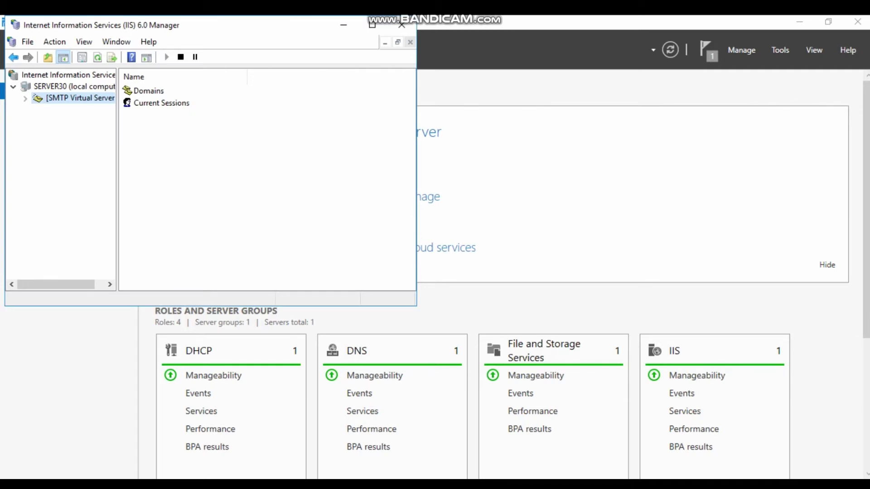
left_click(401, 25)
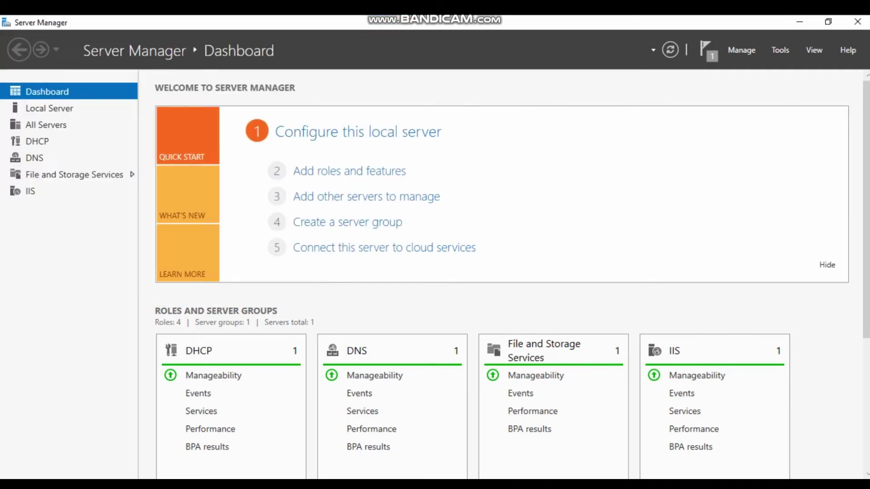
key("super")
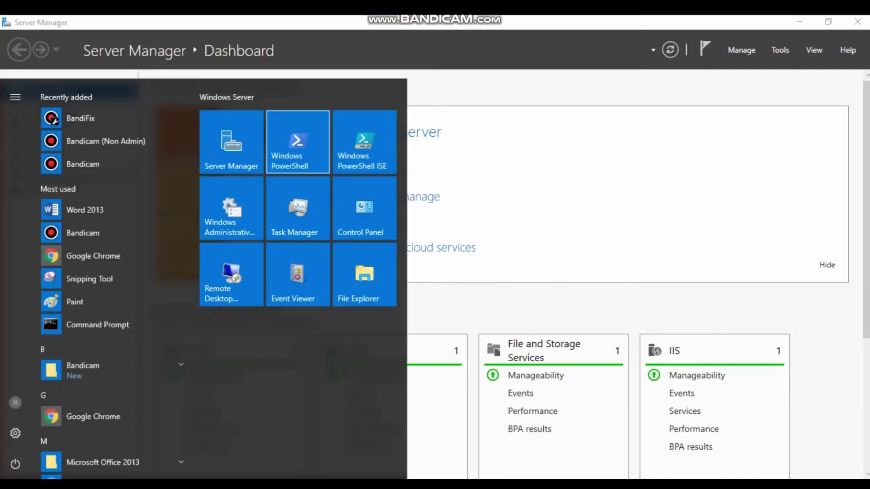
left_click(298, 141)
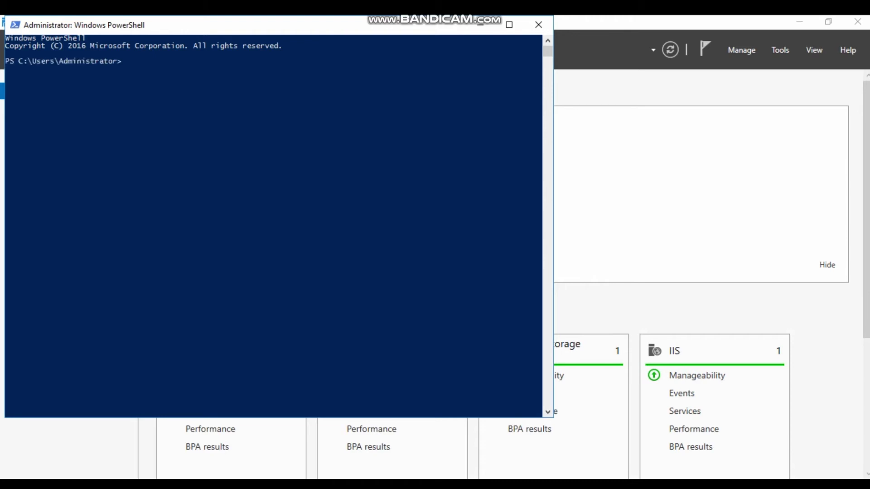
type("nslookup")
key("Return")
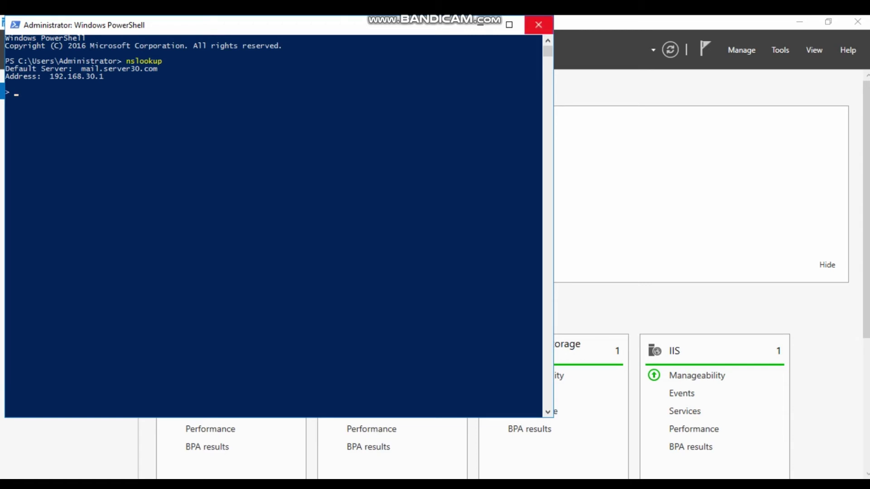
left_click(538, 24)
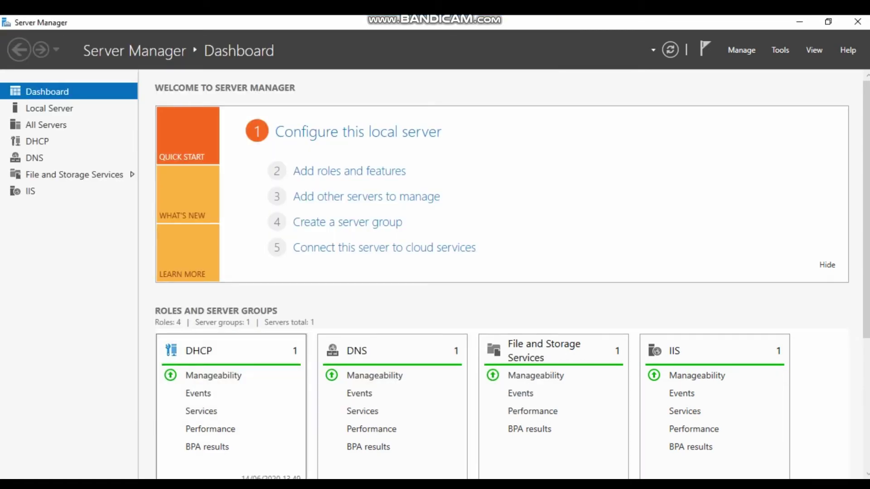
key("super")
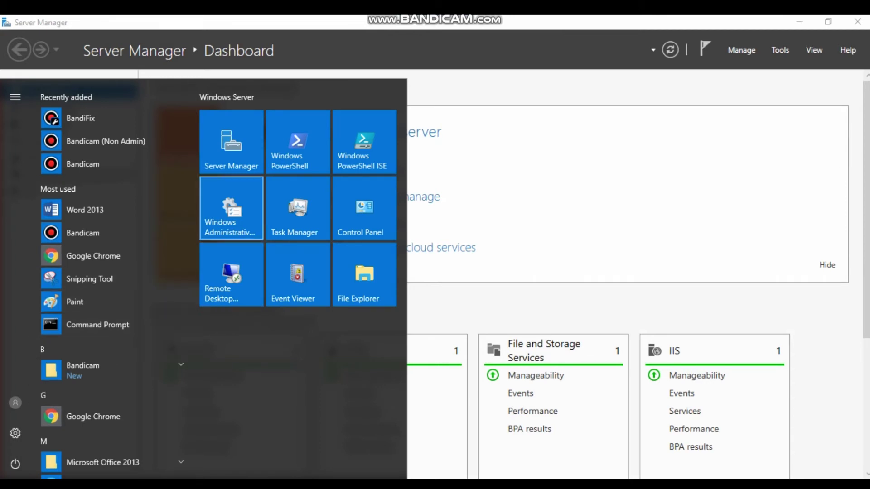
left_click(298, 141)
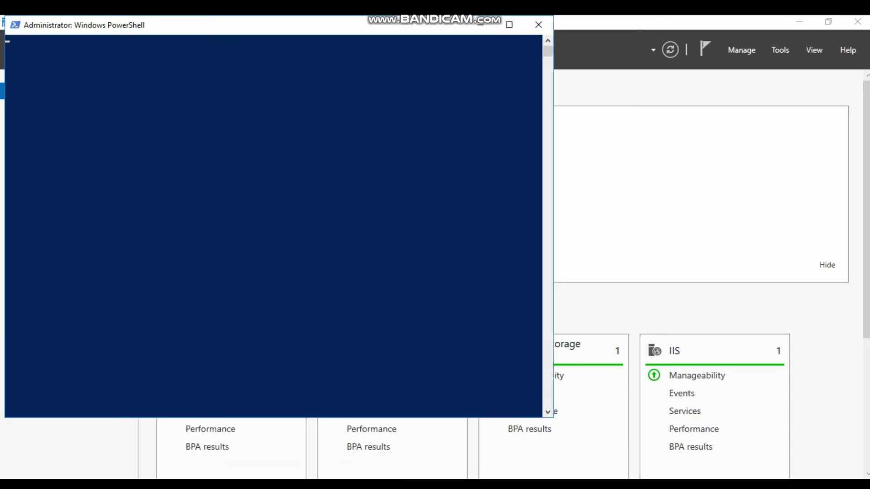
type("get-")
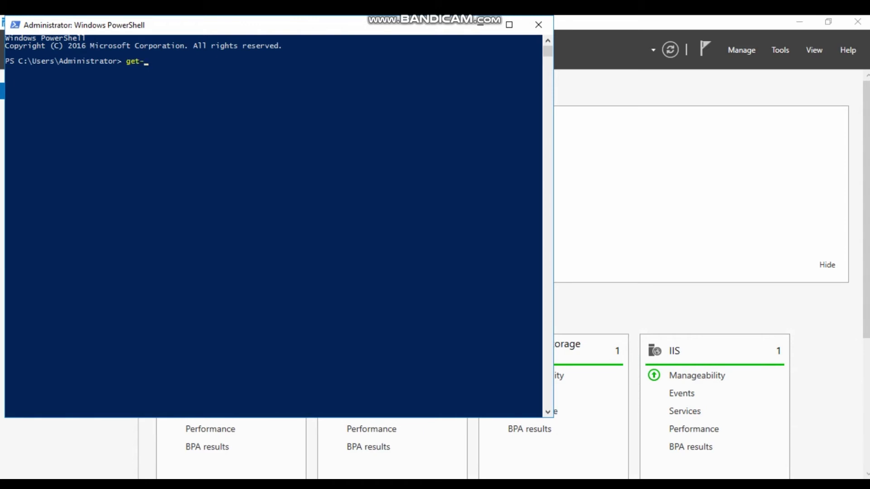
type("service smtpsvc")
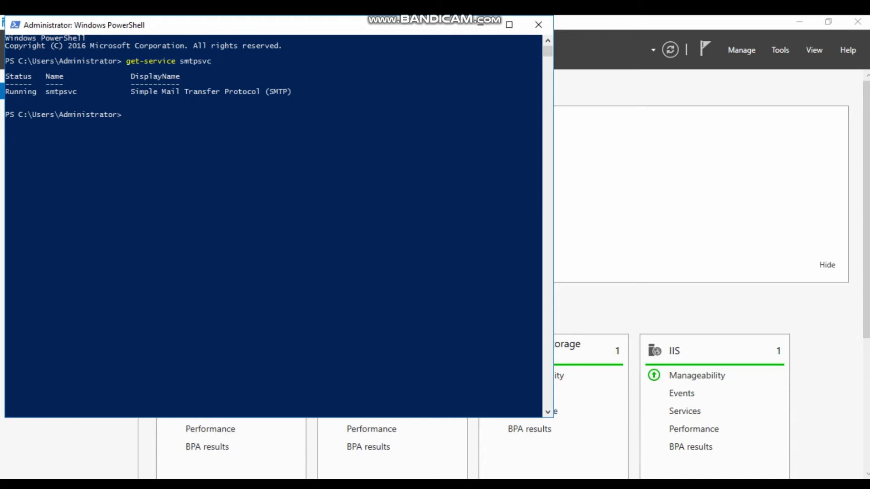
type("start-service smtpsvc")
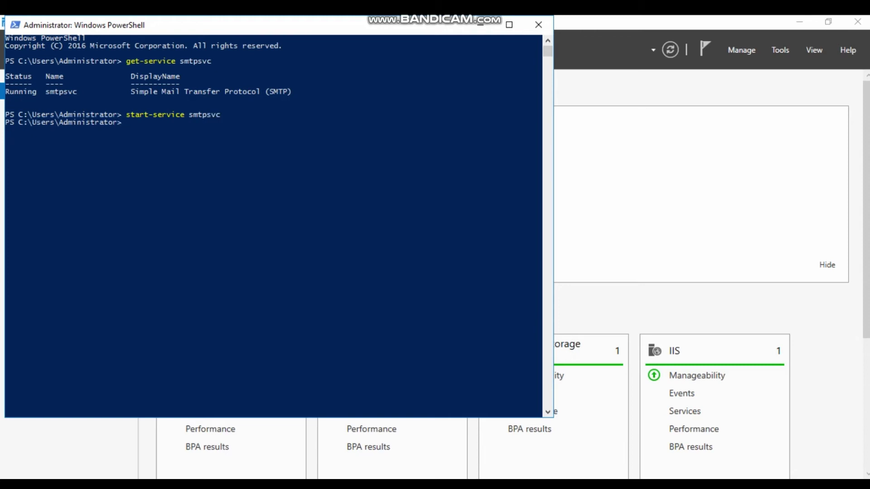
left_click(538, 25)
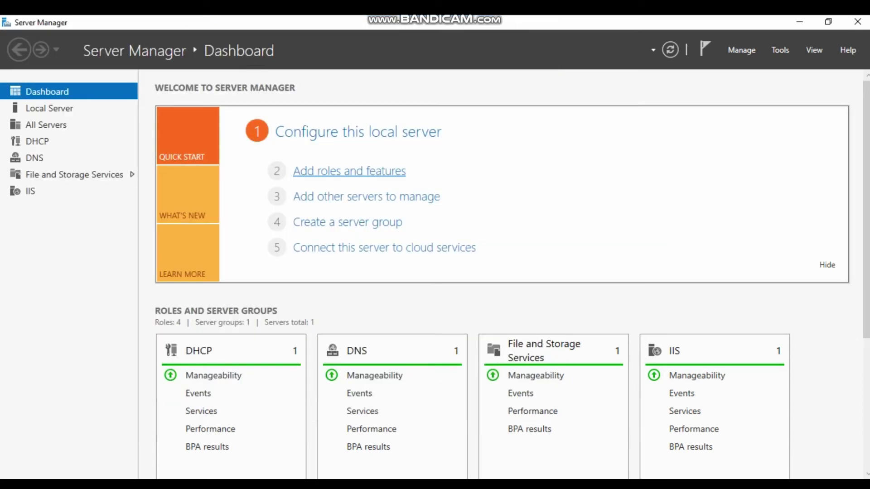
- Start the Add Roles and Features Wizard and advance to the Features list
left_click(349, 171)
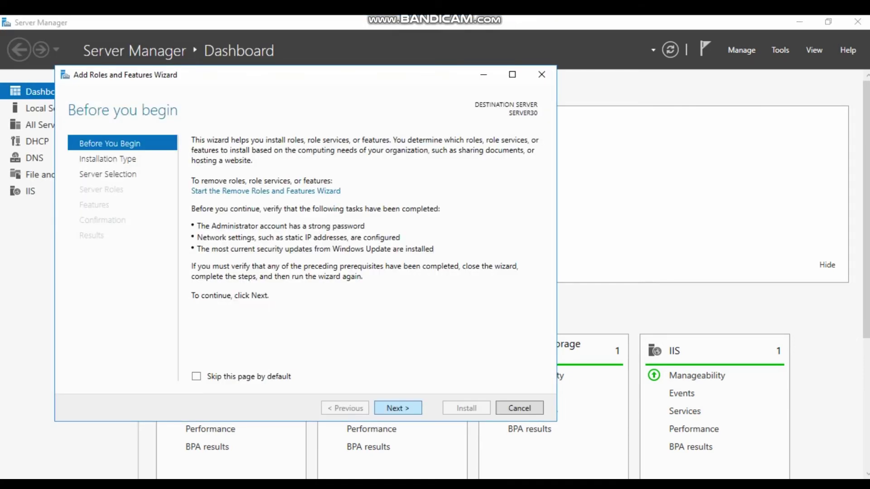
key("Return")
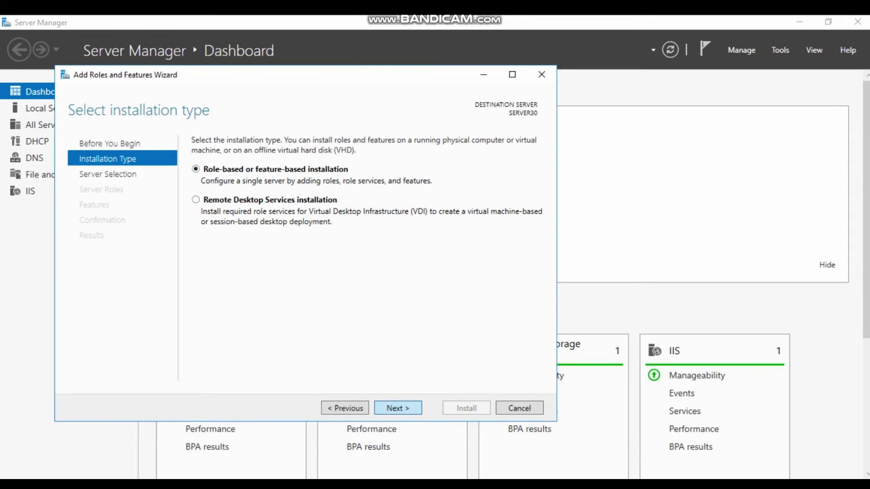
key("Return")
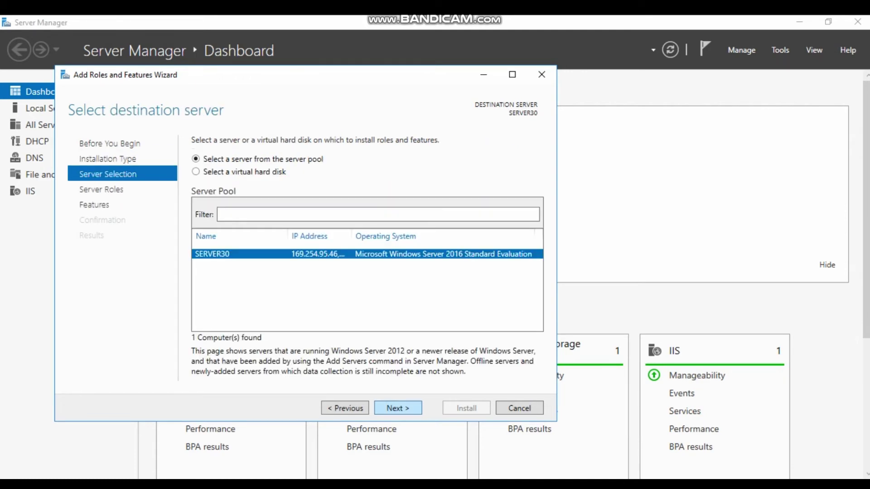
key("Return")
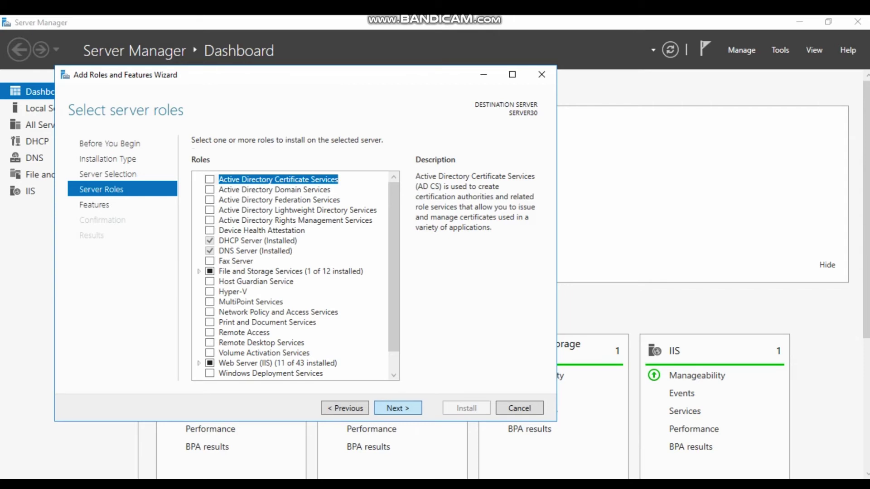
key("Return")
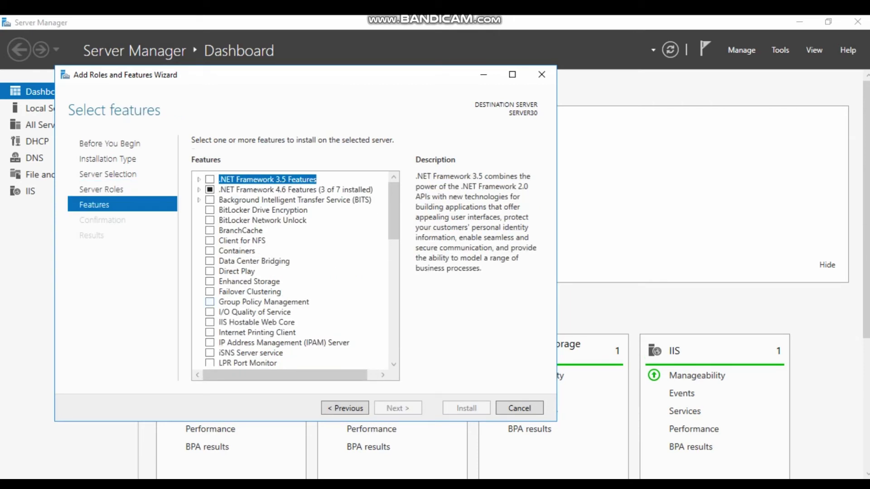
- Select .NET Framework 3.5 Features and Telnet Client for installation
key("space")
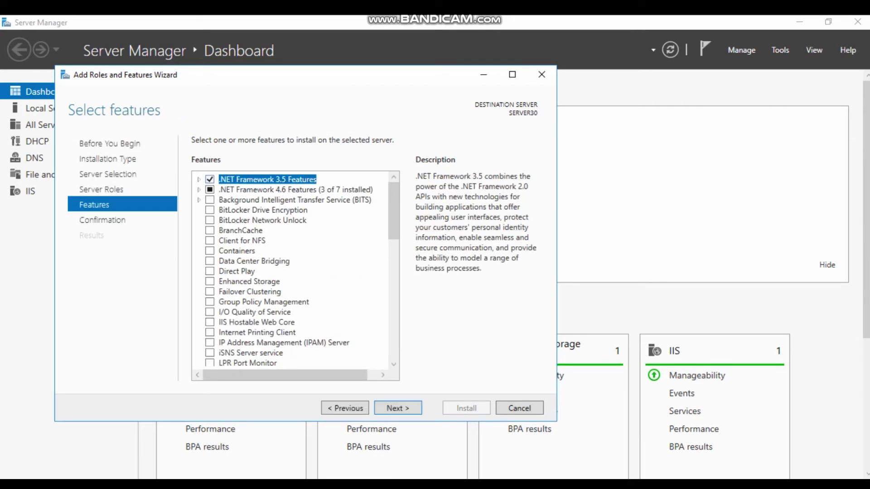
left_click(250, 353)
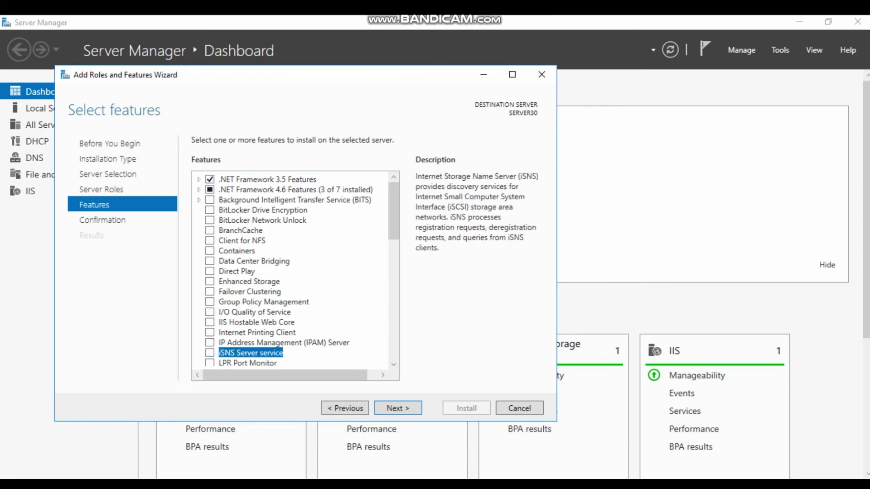
scroll(290, 270, "down", 7)
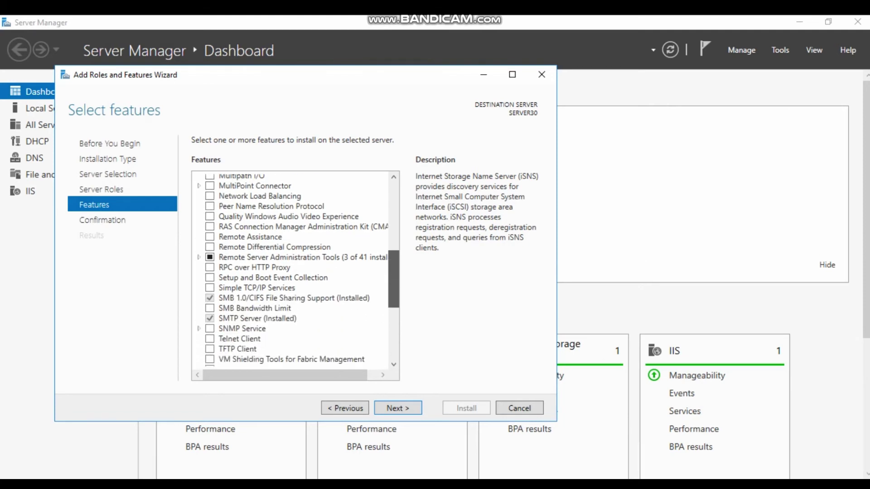
scroll(290, 270, "down", 2)
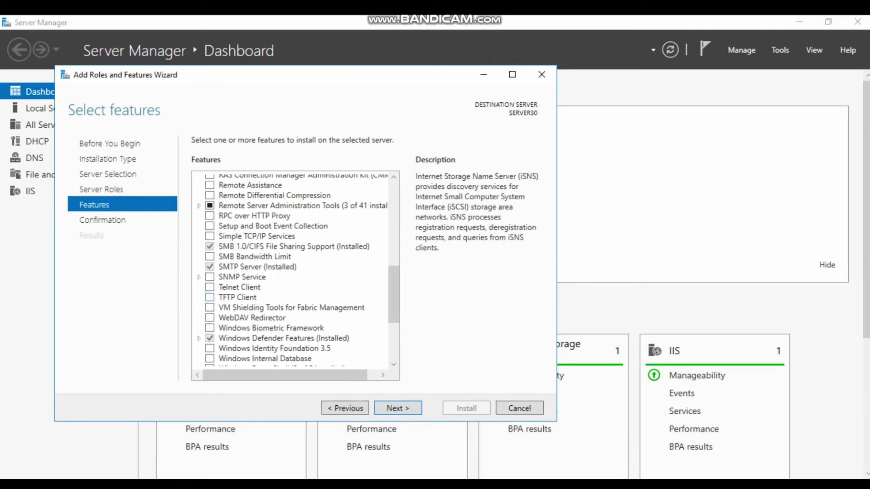
left_click(209, 286)
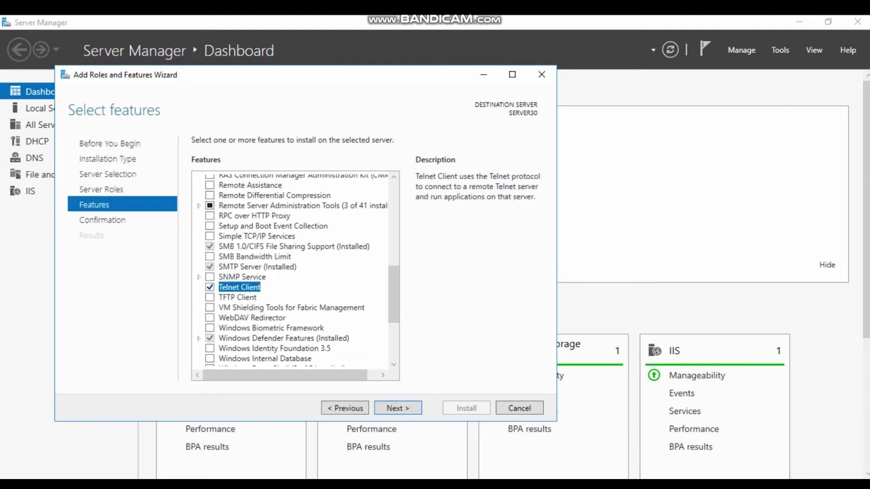
key("Return")
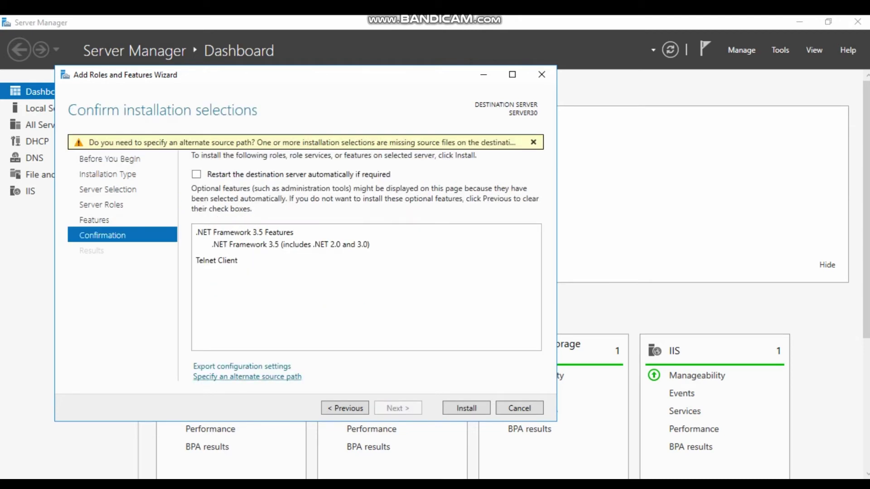
- Use d:\sources\sxs as the alternate source path, install the features, and close the wizard
left_click(247, 377)
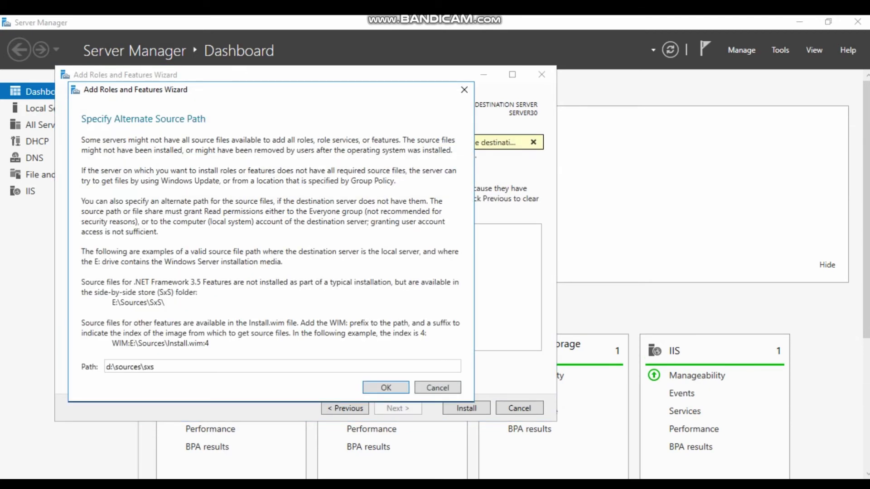
left_click(154, 367)
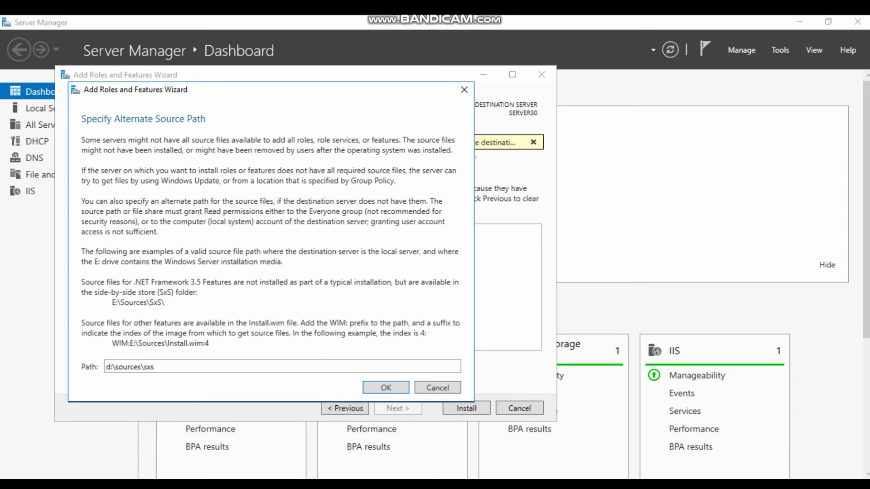
key("Return")
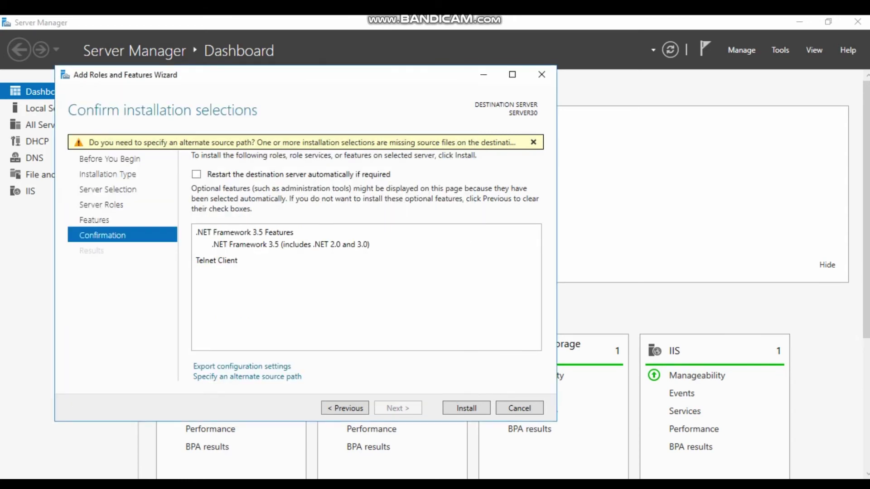
left_click(466, 408)
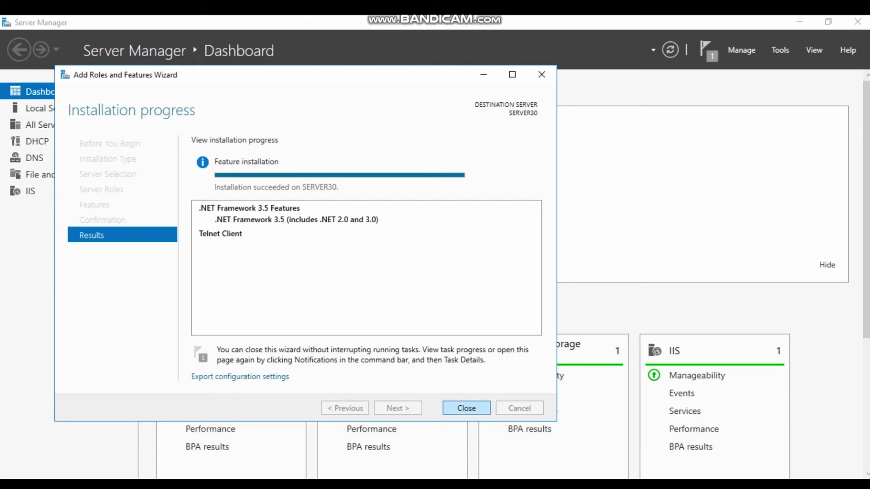
left_click(467, 408)
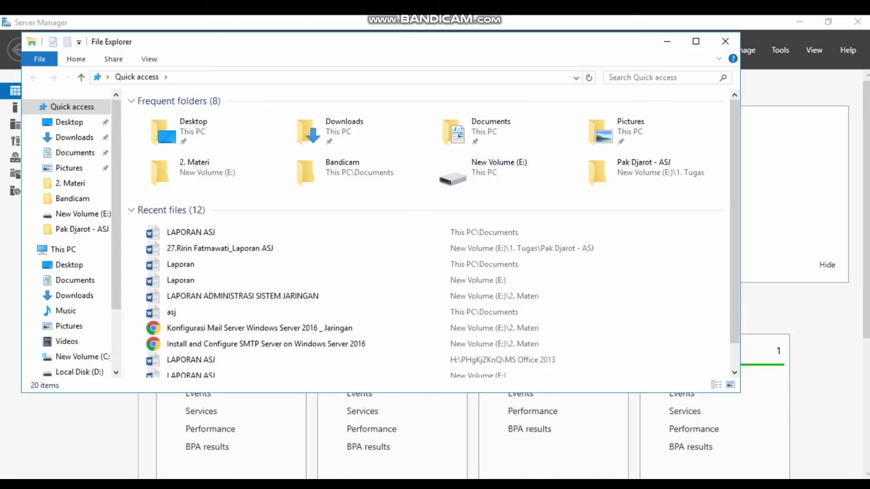
- Browse to New Volume (C:) and run the standard1029 installer as administrator
left_click(696, 42)
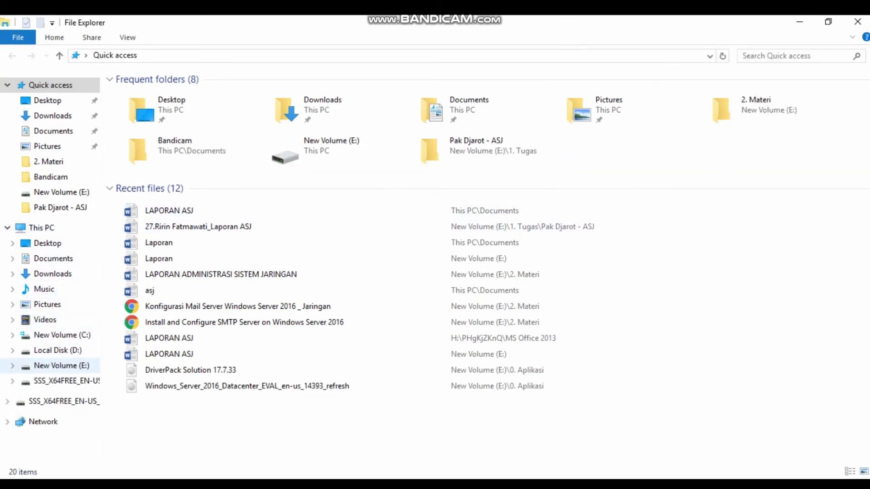
left_click(62, 365)
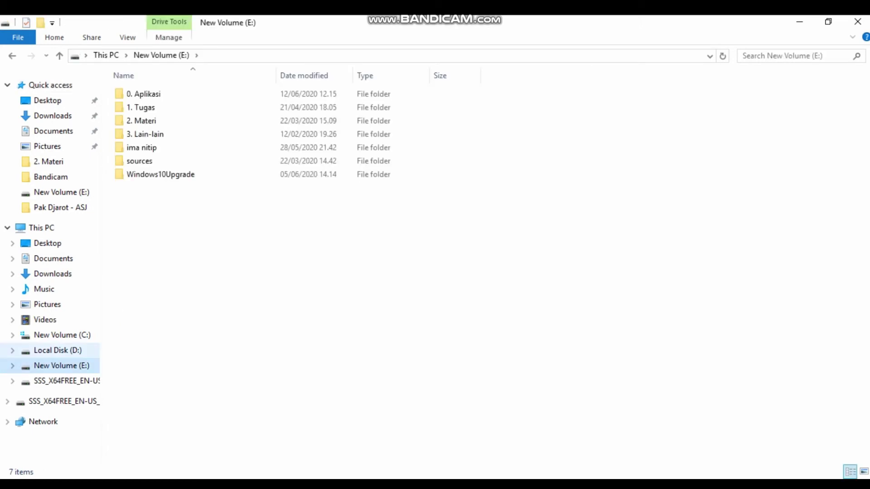
left_click(57, 351)
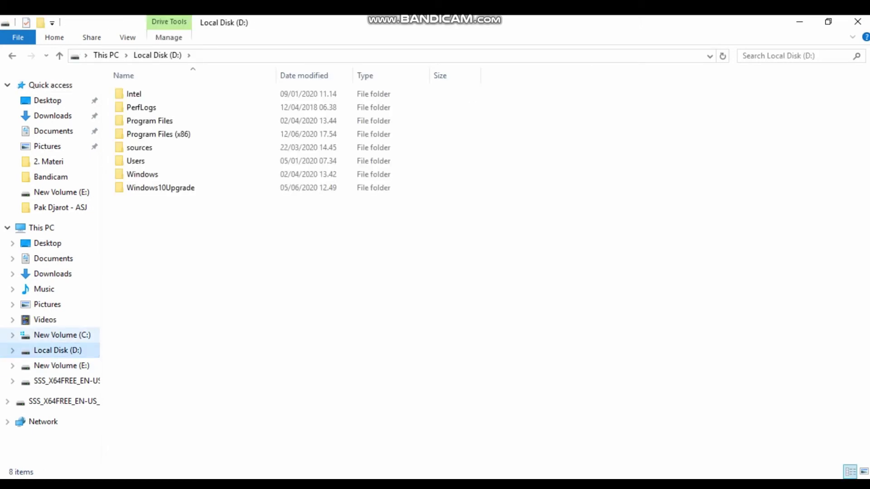
left_click(62, 335)
left_click(149, 201)
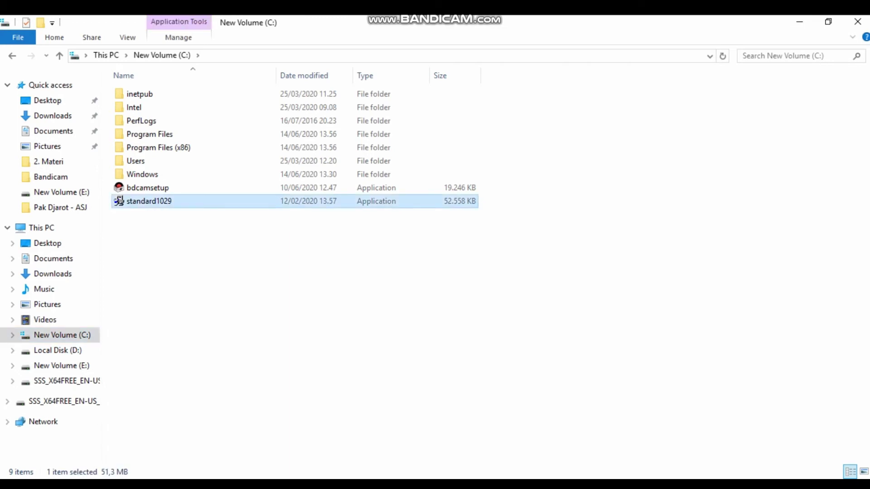
key("shift+F10")
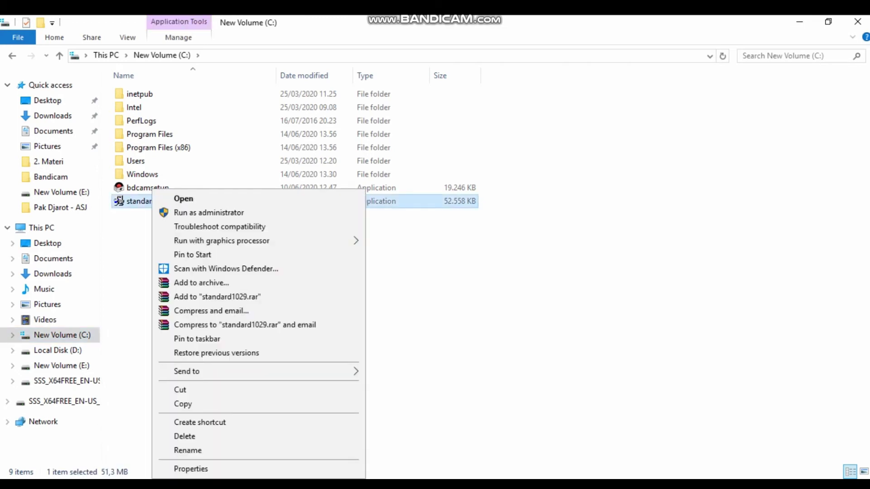
key("Down")
key("Down")
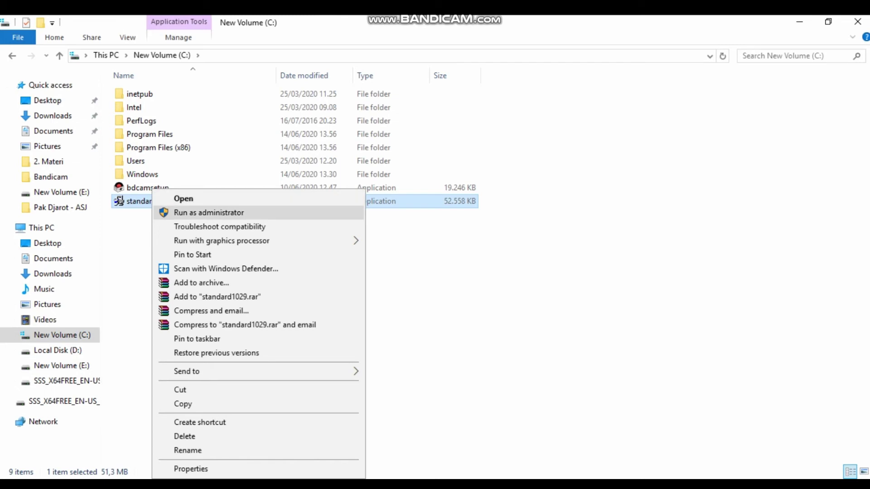
key("Return")
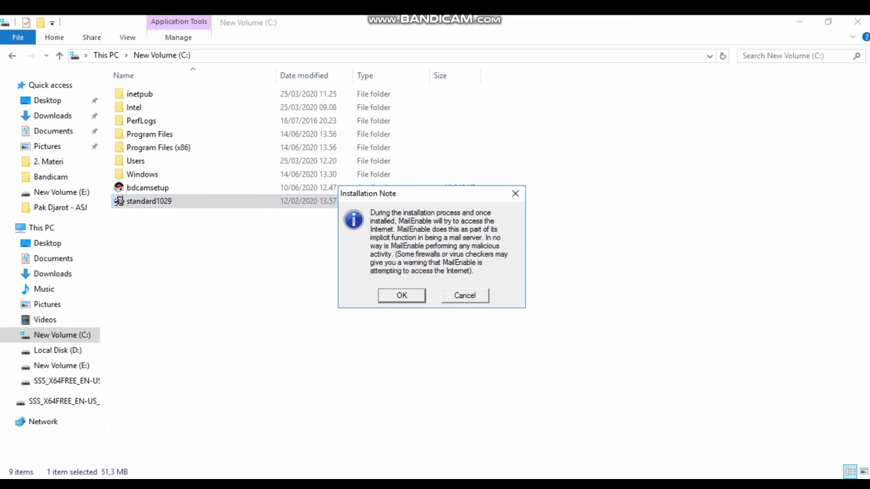
- Dismiss the MailEnable installation notes and SMTP/DNS warnings and pass the welcome page
key("Return")
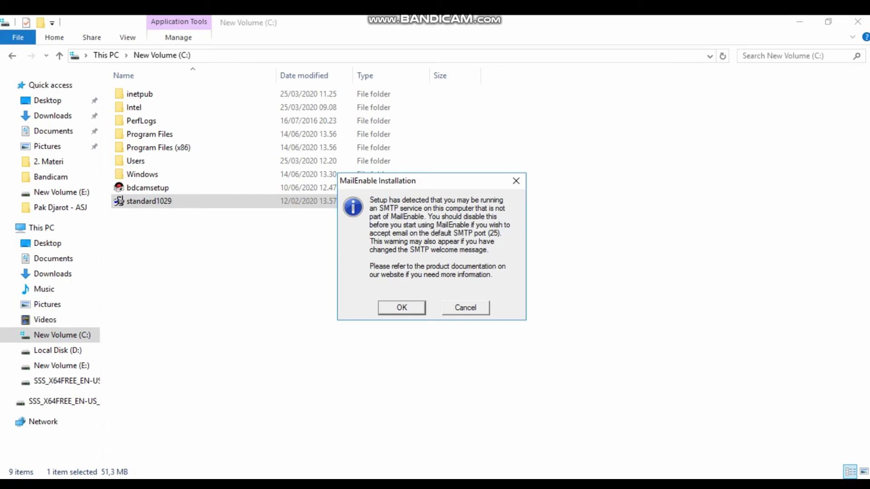
key("Return")
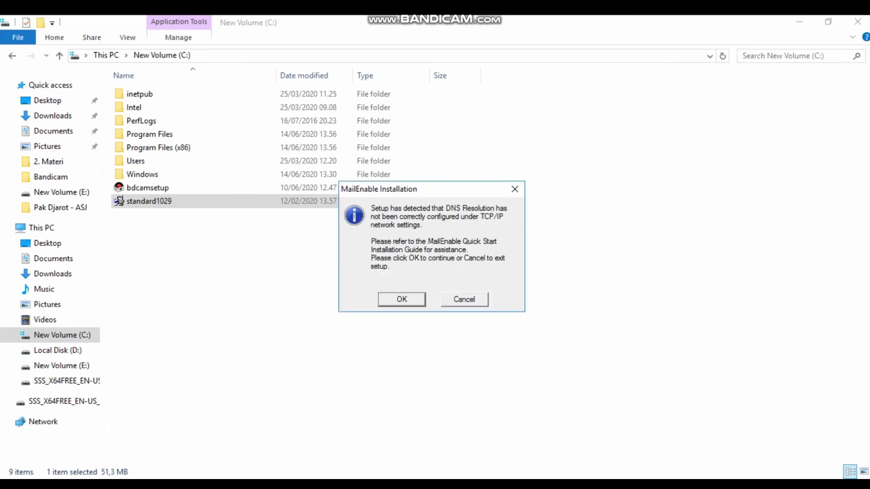
key("Return")
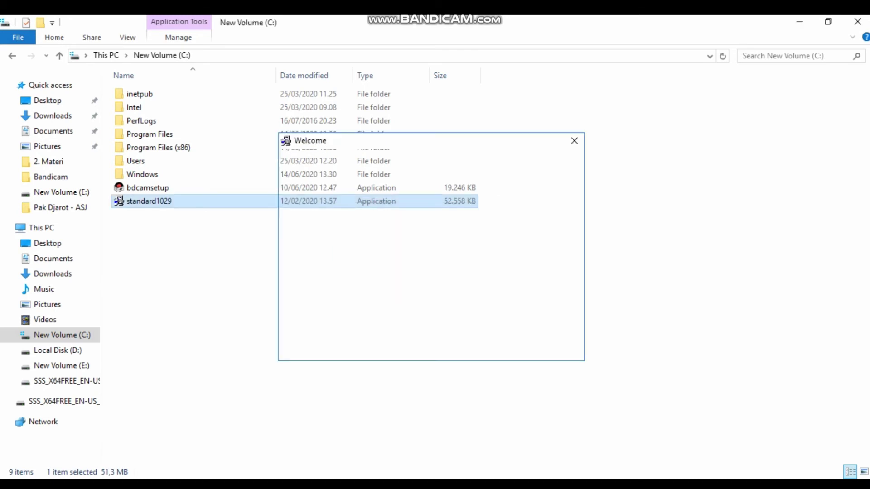
key("Return")
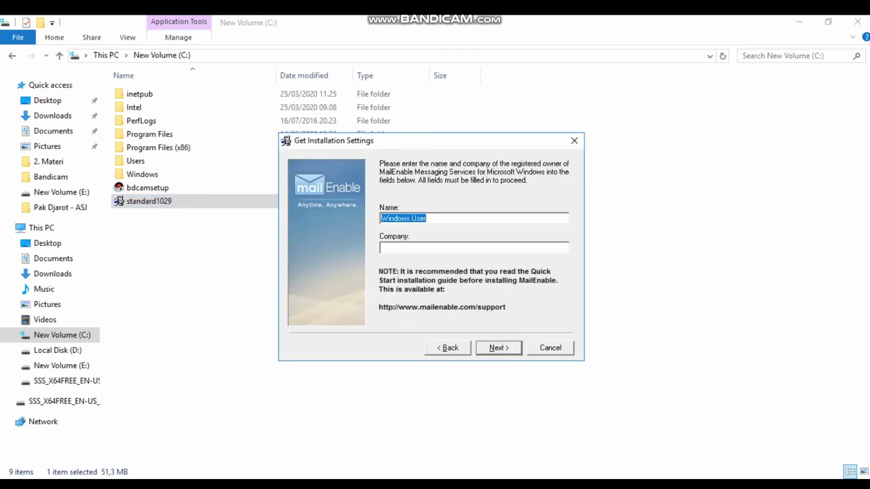
- Register the installation with name server30 and company tkj
type("se")
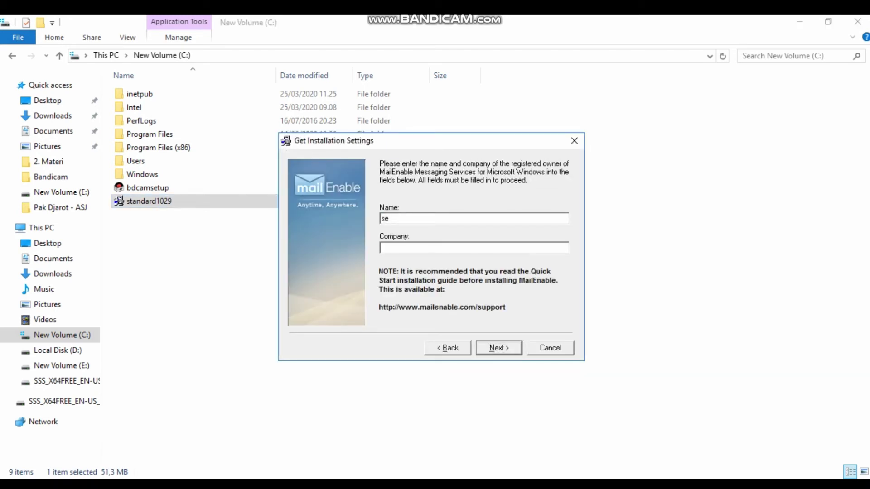
type("rver30")
left_click(383, 248)
type("tkj")
left_click(499, 348)
- Accept the terms, keep default components and folders, and enter post office name server30
key("Return")
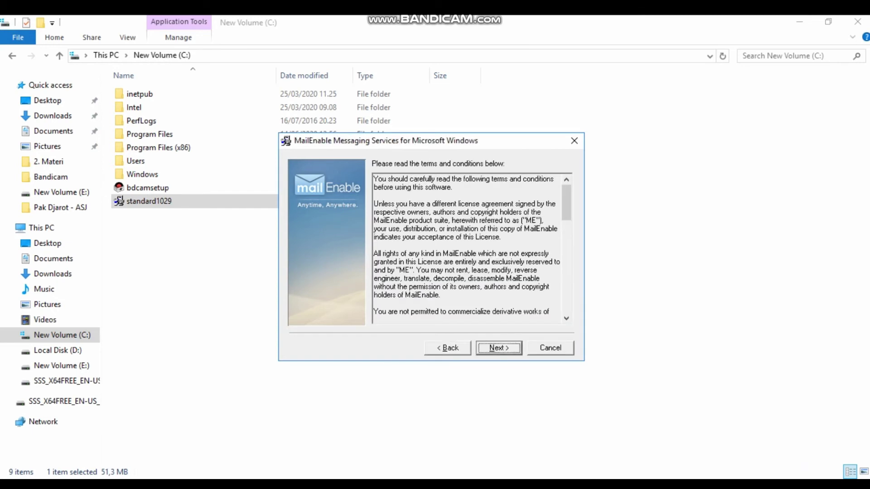
key("Return")
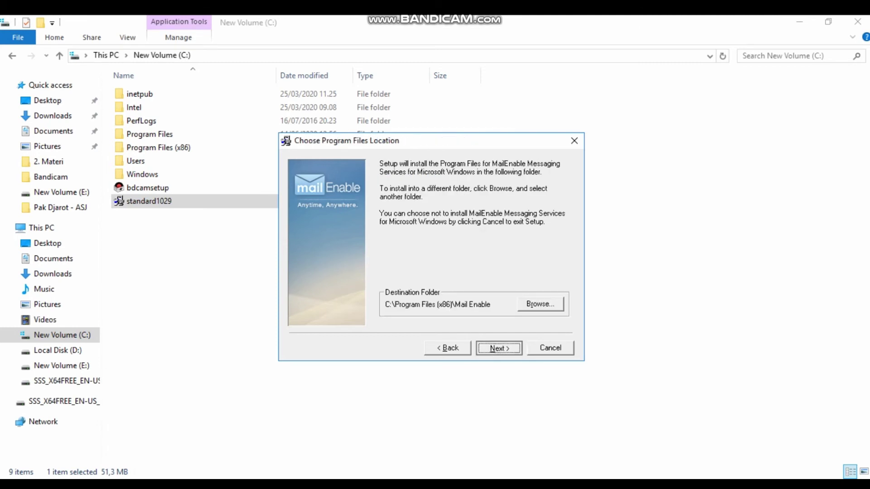
key("Return")
key("Return")
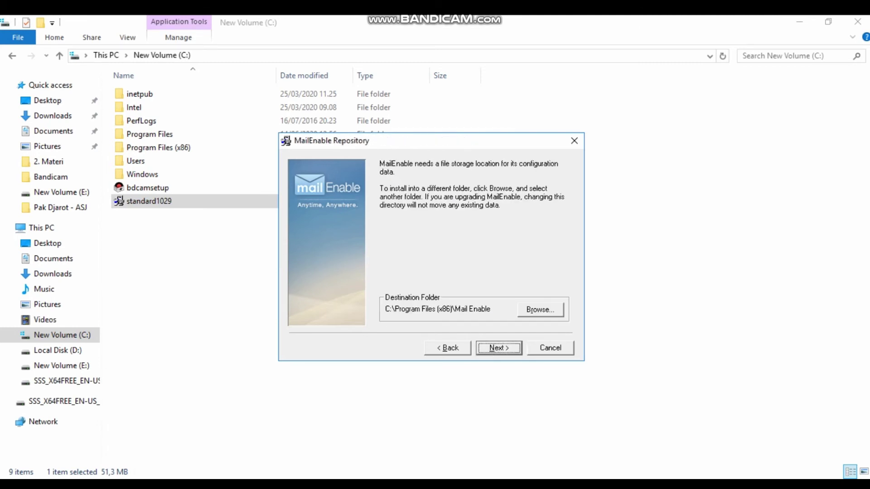
key("Return")
type("ser")
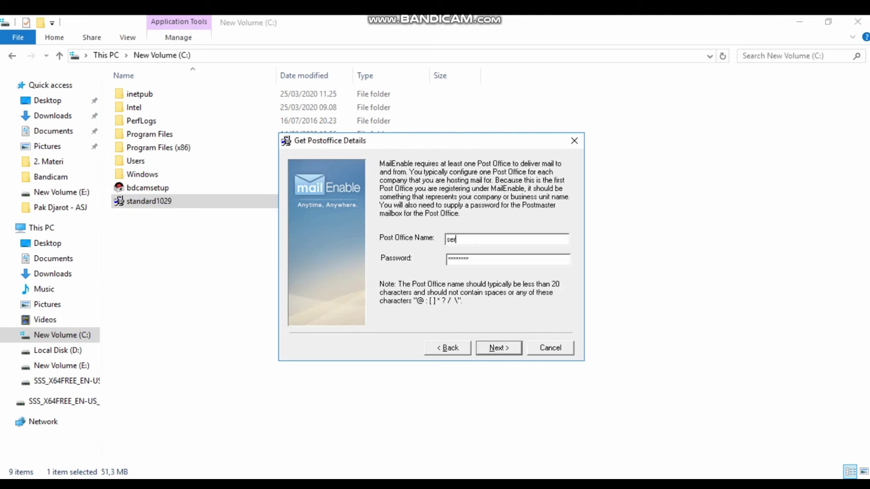
type("ver30")
- Replace the postmaster password and accept the default message store location
key("shift+Home")
type("********")
key("Return")
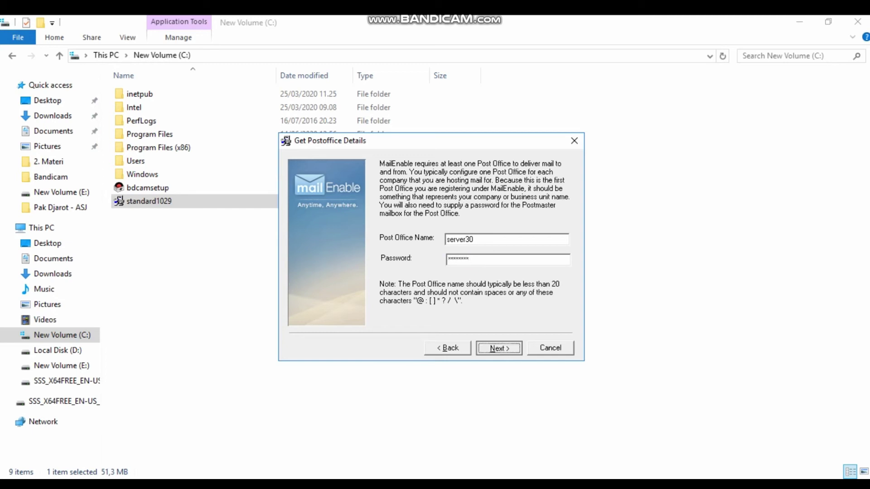
key("Return")
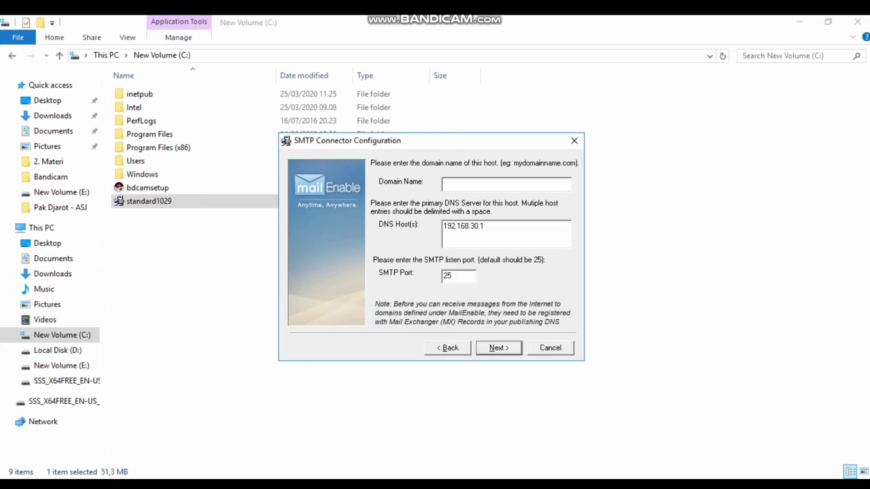
- Set the SMTP connector domain name to server30.com and start the MailEnable installation
type("server30.com")
key("Return")
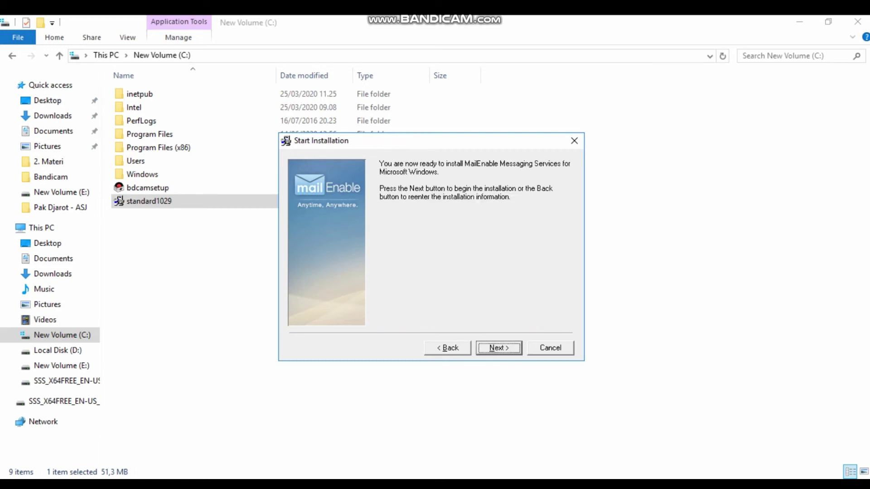
key("Return")
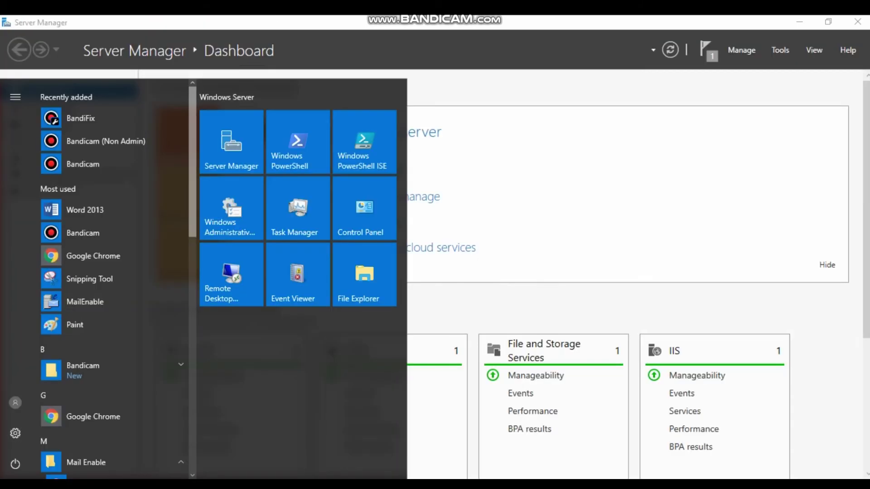
- Launch MailEnable from the Start menu and open Control Panel's Change account type list
scroll(114, 385, "down", 5)
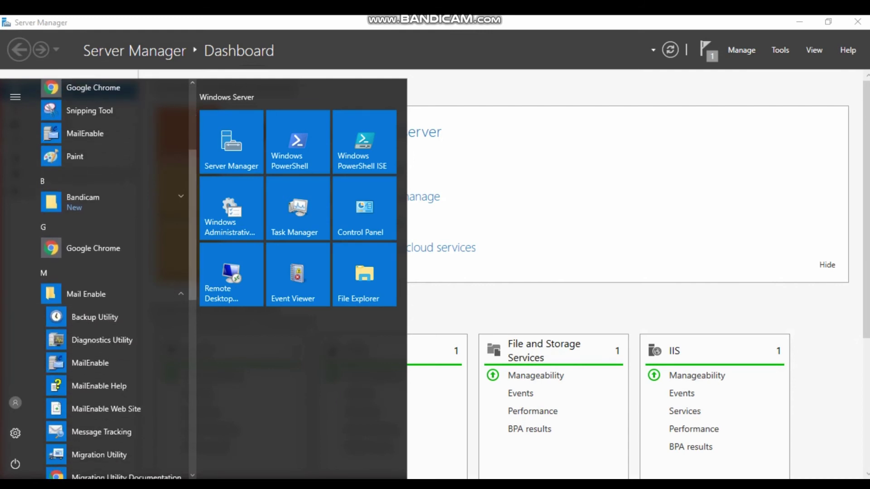
left_click(90, 363)
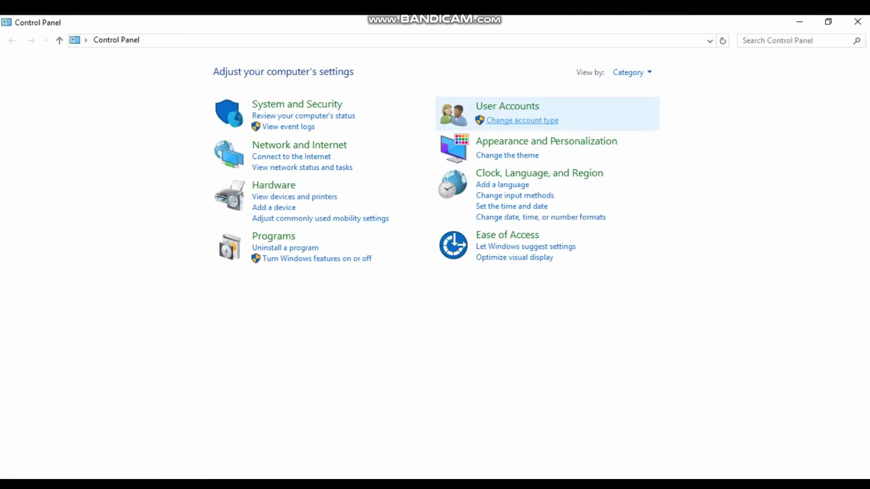
left_click(522, 120)
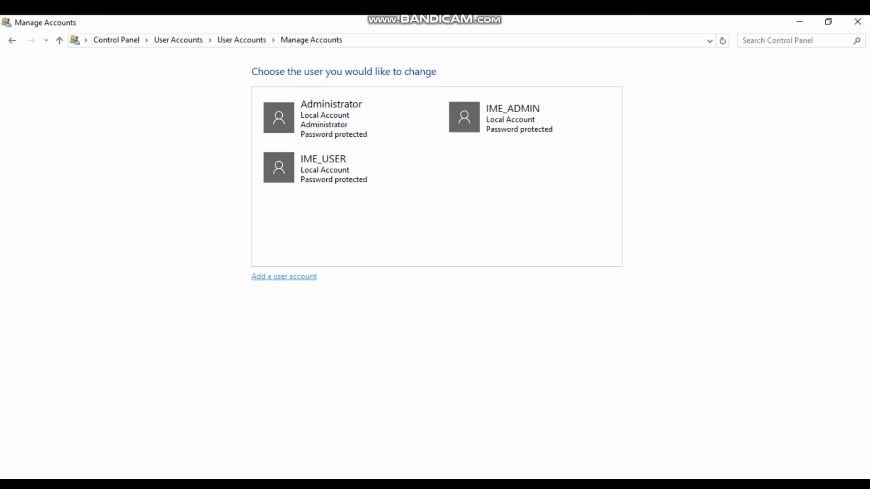
- Add a new user account named sisil1 and enter its password twice
left_click(284, 277)
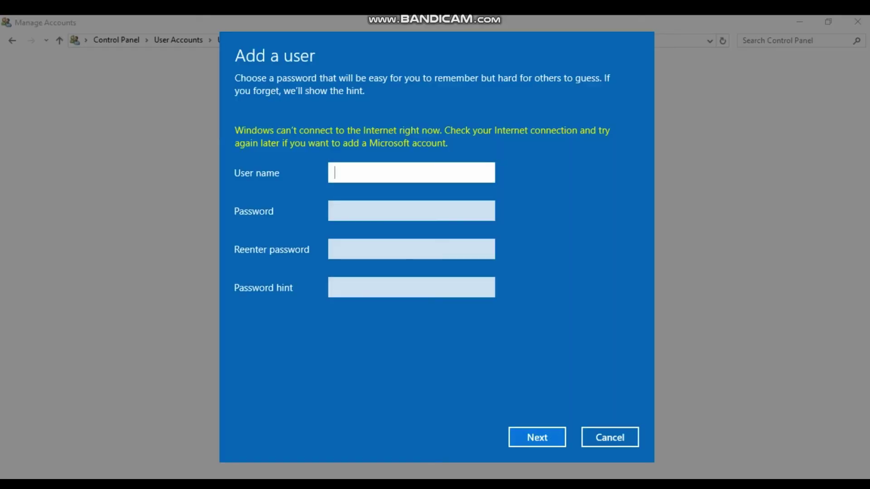
type("sisil1")
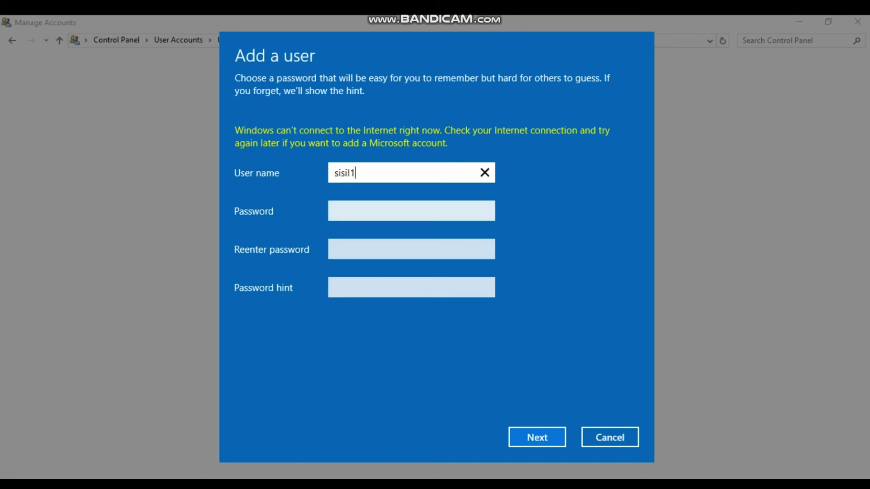
left_click(411, 210)
key("Caps_Lock")
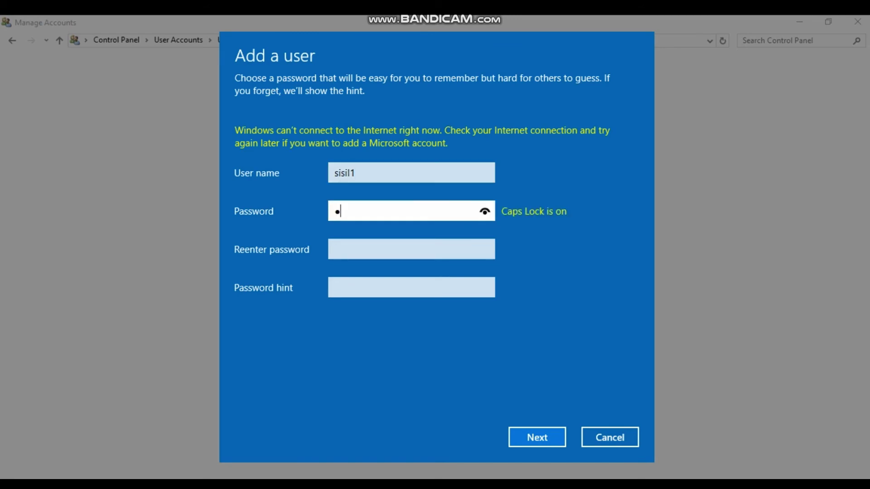
key("Caps_Lock")
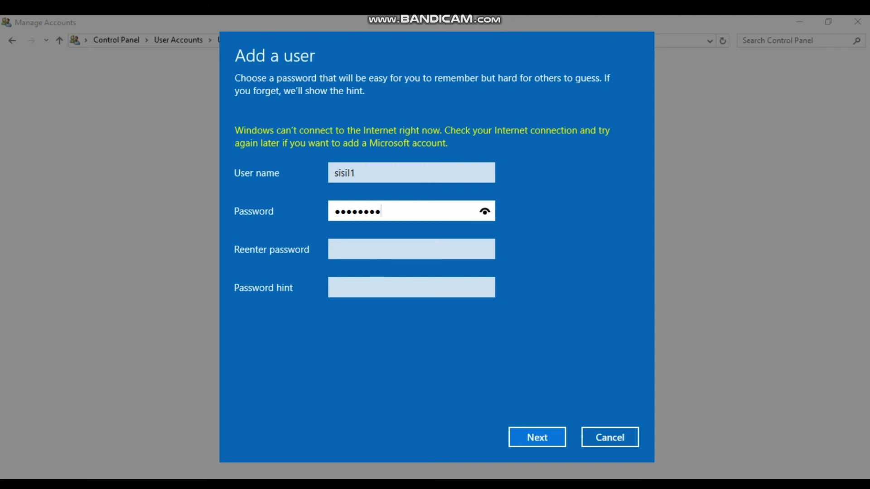
left_click(337, 249)
key("Caps_Lock")
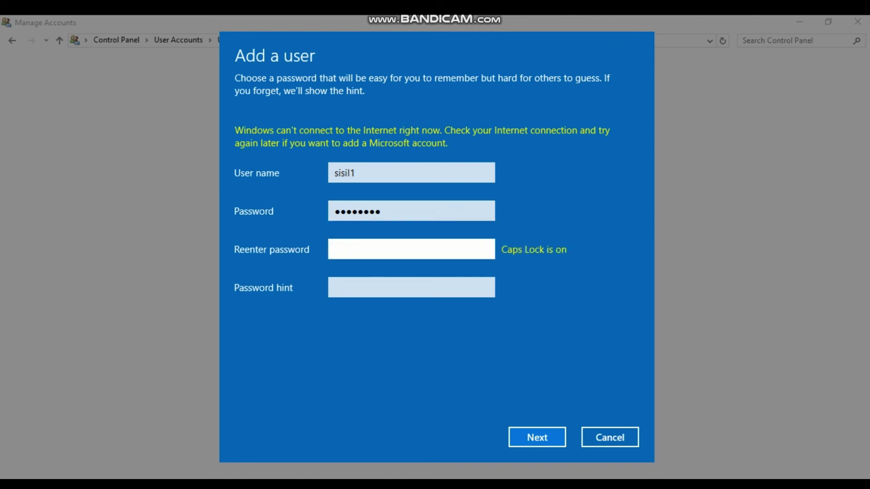
key("Caps_Lock")
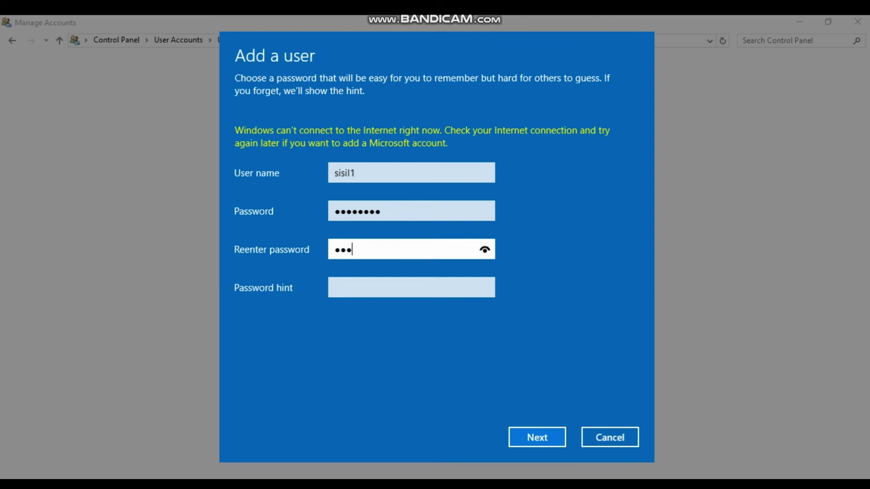
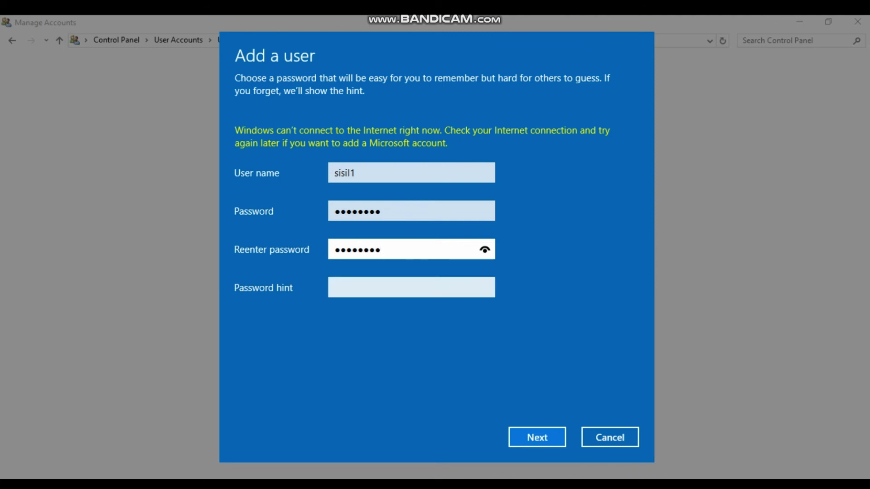
- Give sisil1 a password hint and finish creating the account
left_click(335, 288)
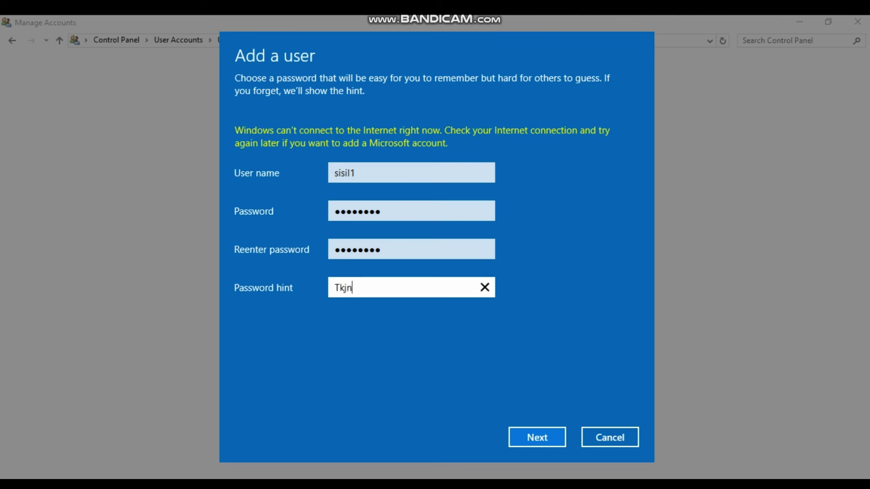
key("BackSpace")
left_click(537, 438)
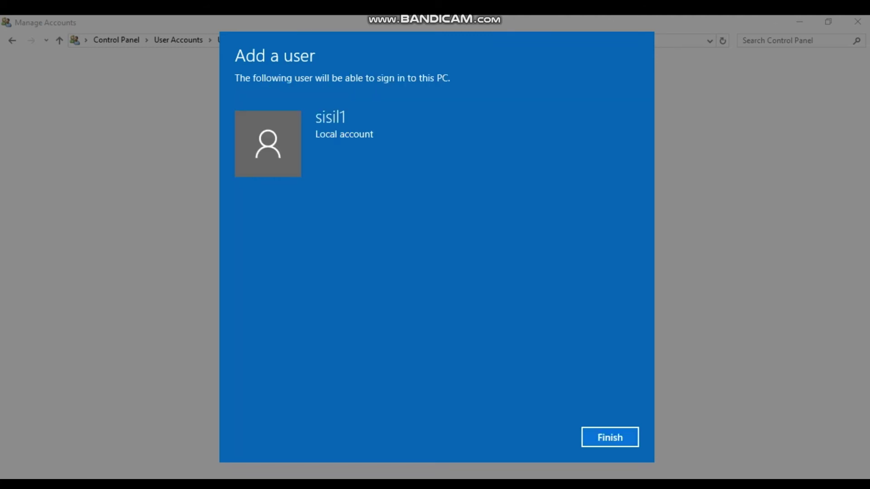
left_click(610, 438)
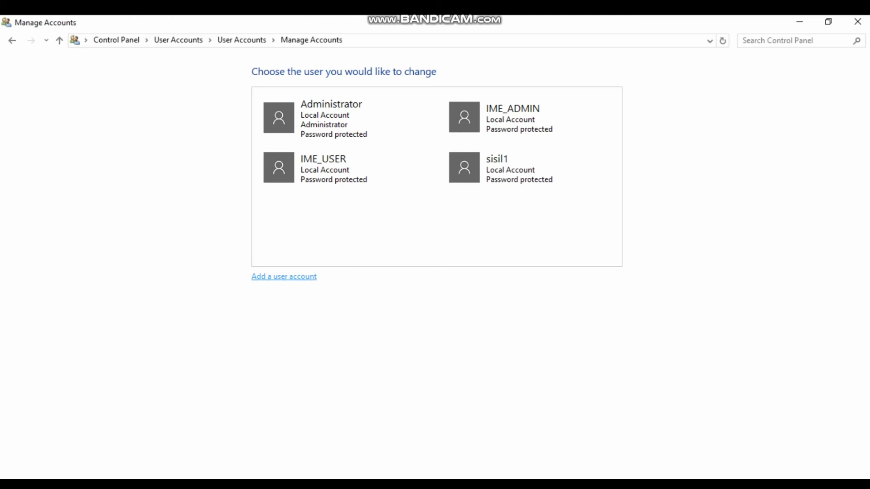
- Add local user account sisil2 with a password, its confirmation and a password hint
left_click(284, 277)
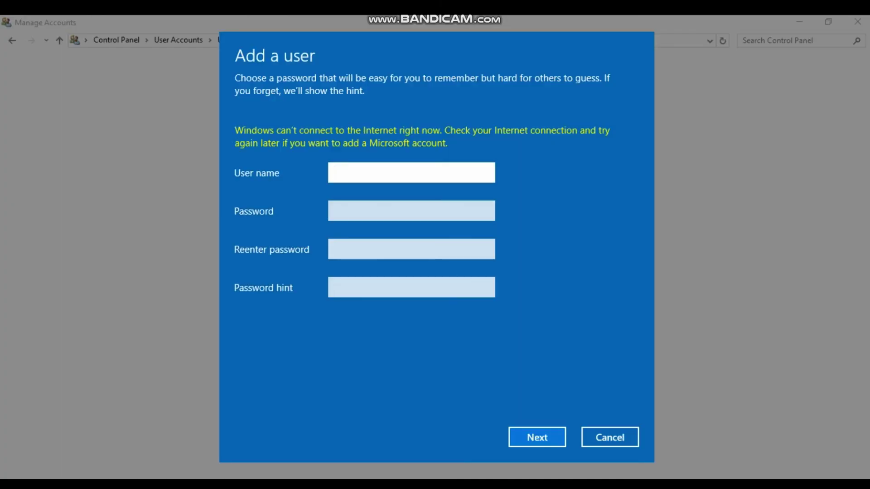
type("sisil2")
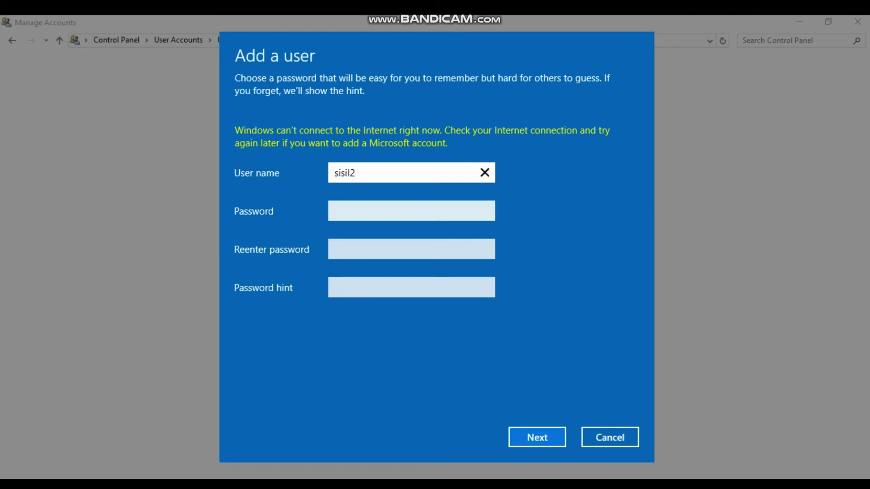
left_click(412, 211)
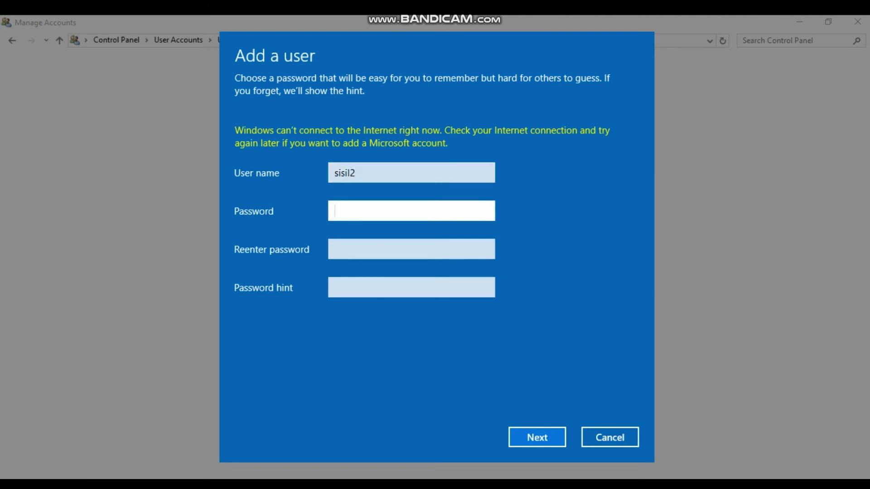
key("Caps_Lock")
key("Tab")
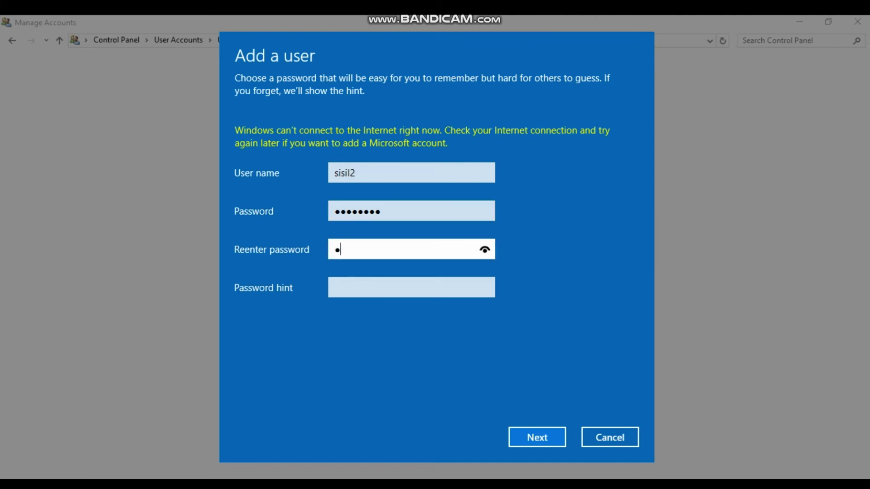
key("Tab")
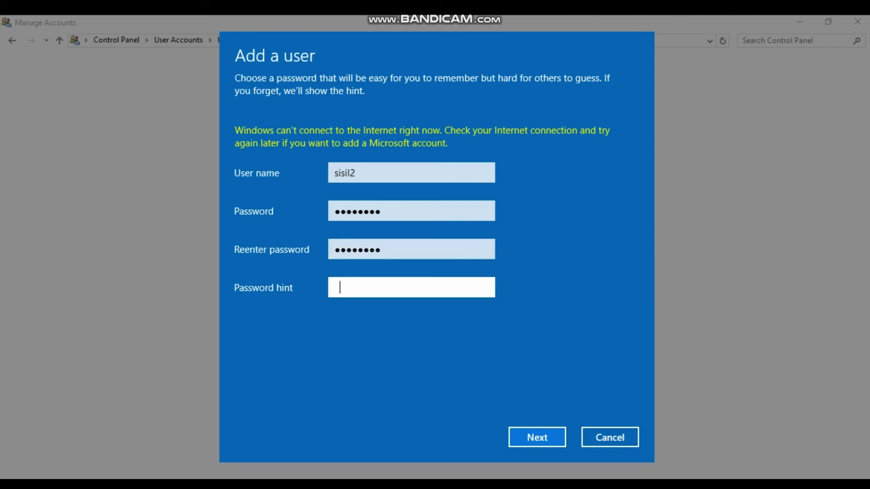
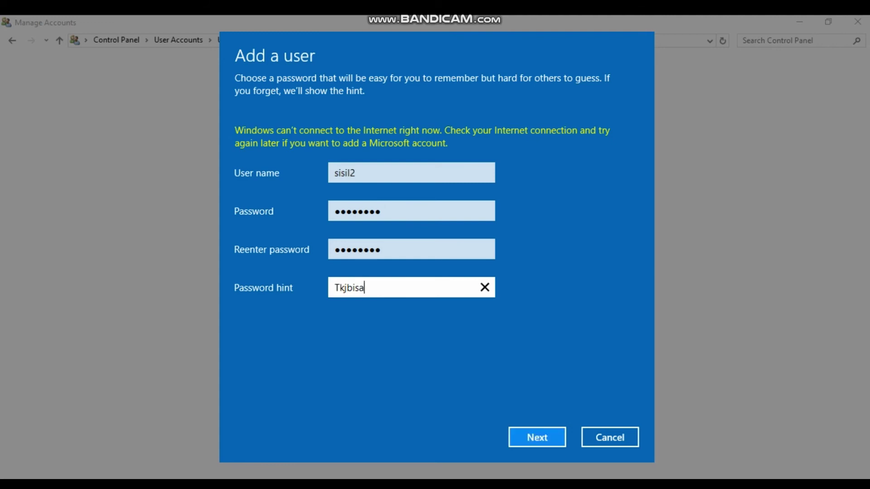
key("Return")
key("Return")
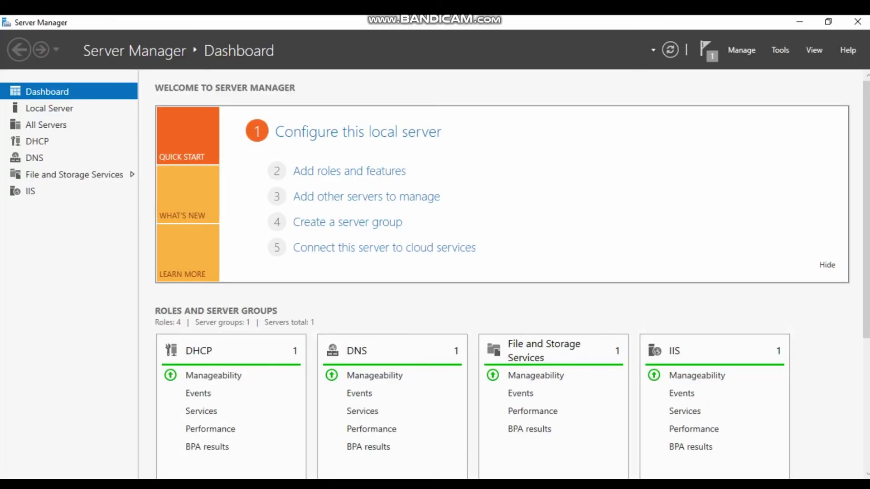
- In the maximized MailEnable Admin, create mailbox sisil1 with a password in the server30 post office
left_click(236, 430)
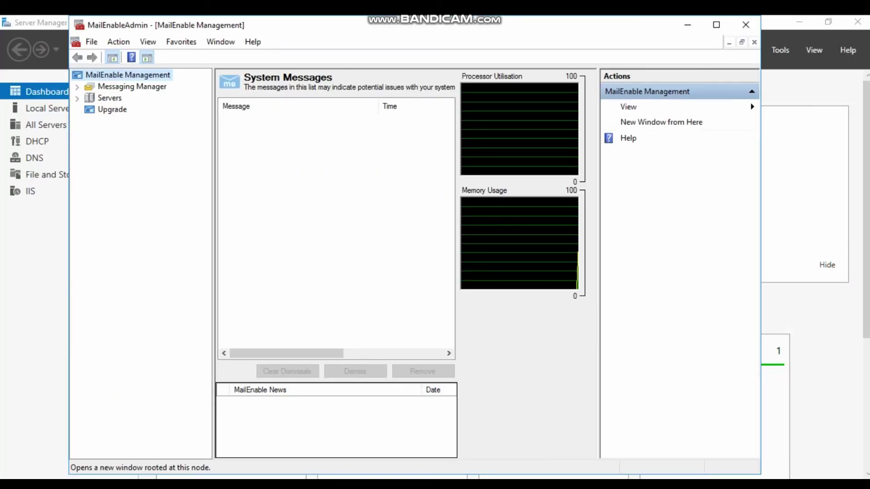
left_click(716, 24)
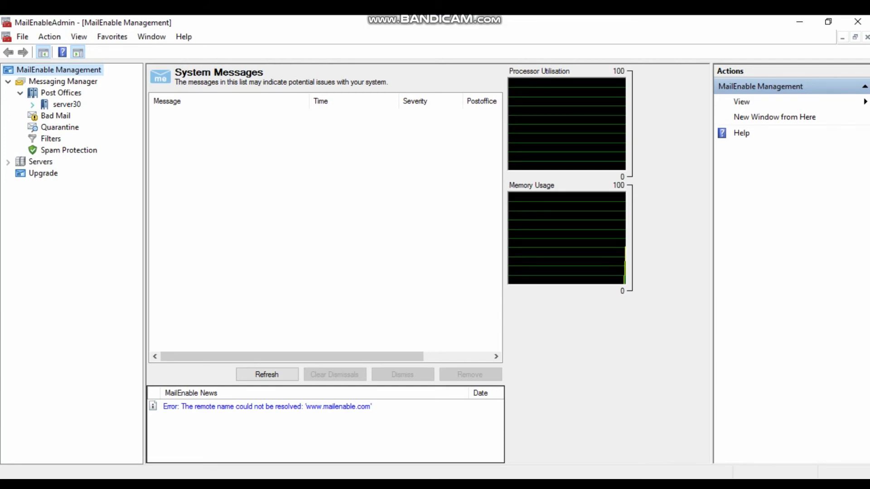
left_click(82, 127)
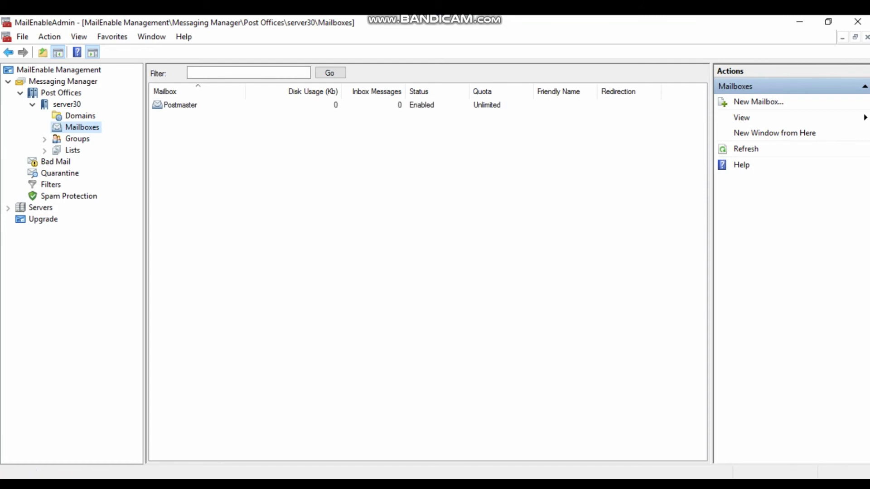
left_click(758, 102)
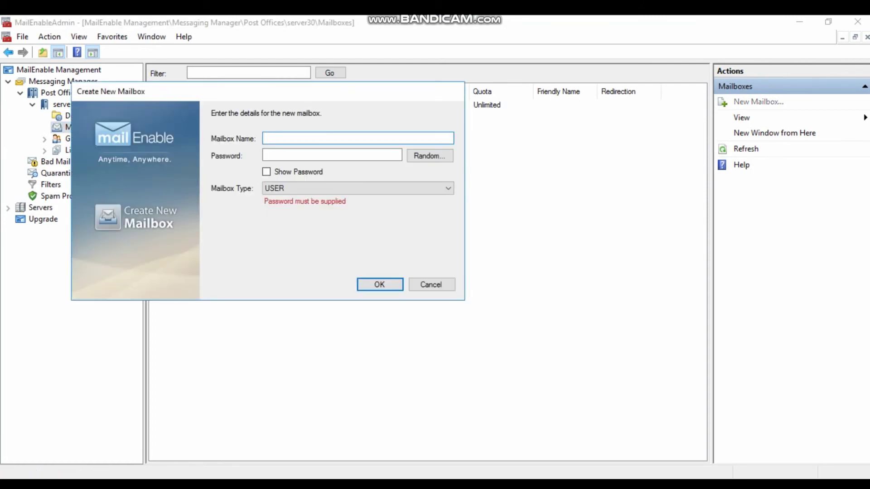
type("sisil1")
left_click(290, 155)
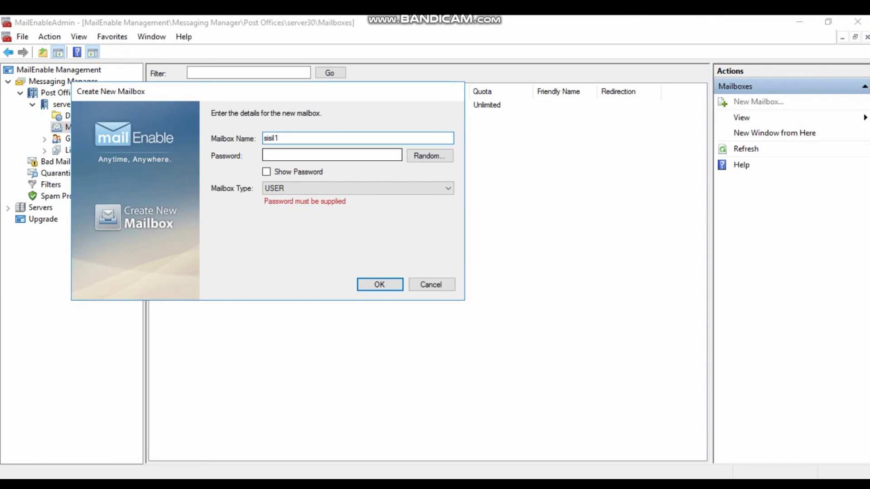
type("P")
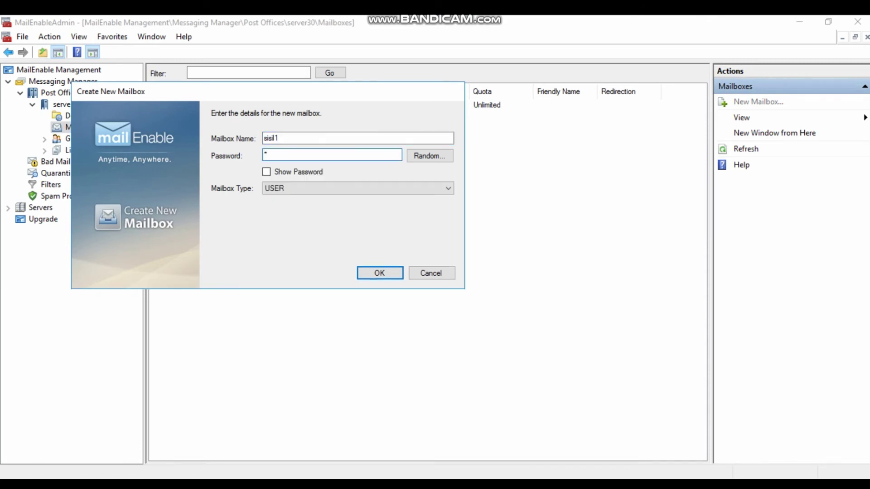
type("assword")
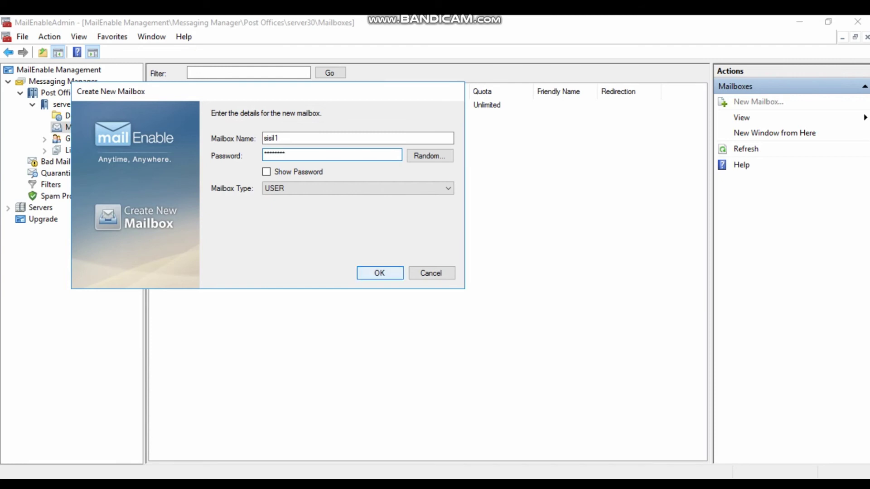
key("Return")
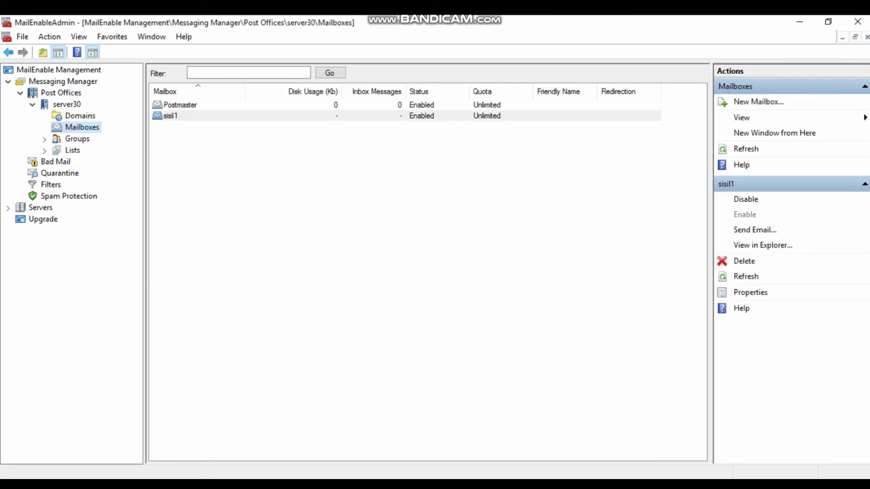
- Create mailbox sisil2 with a password and refresh the mailbox list
left_click(758, 102)
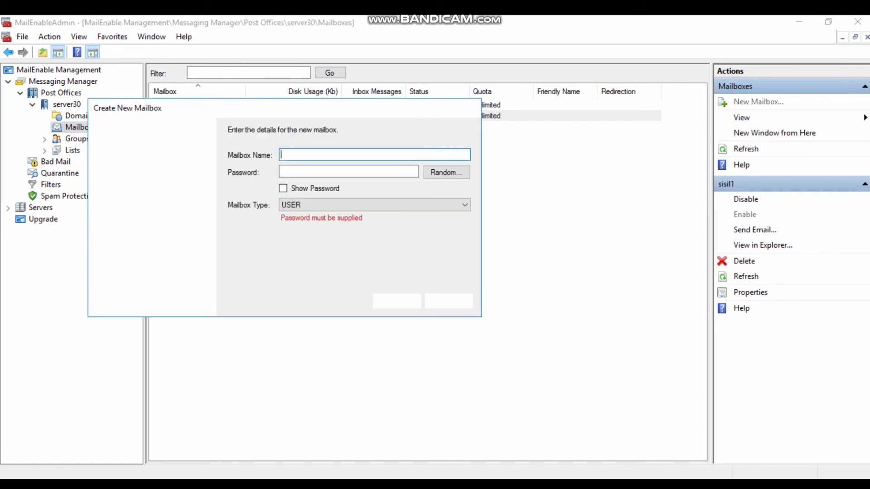
type("sisil2")
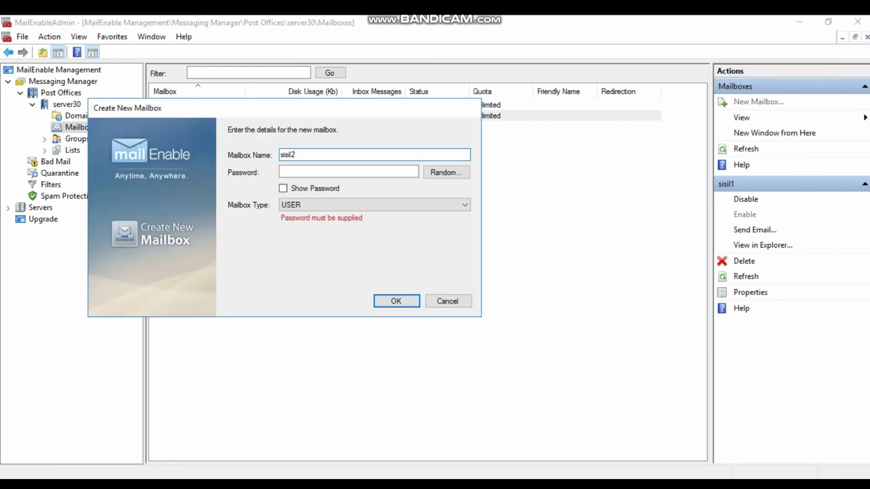
key("Tab")
key("Caps_Lock")
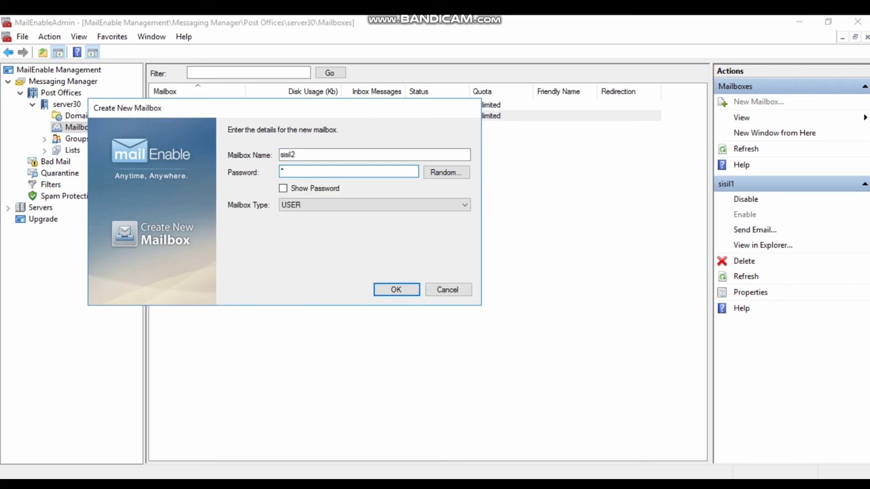
key("Return")
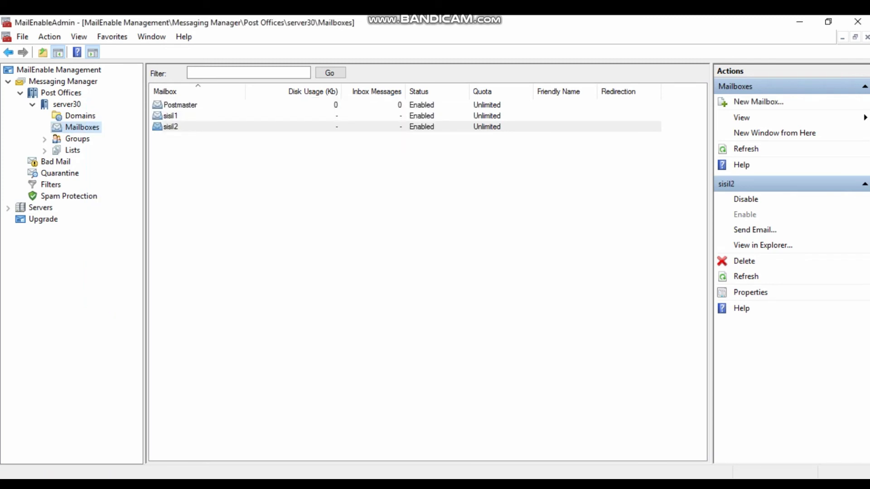
key("F5")
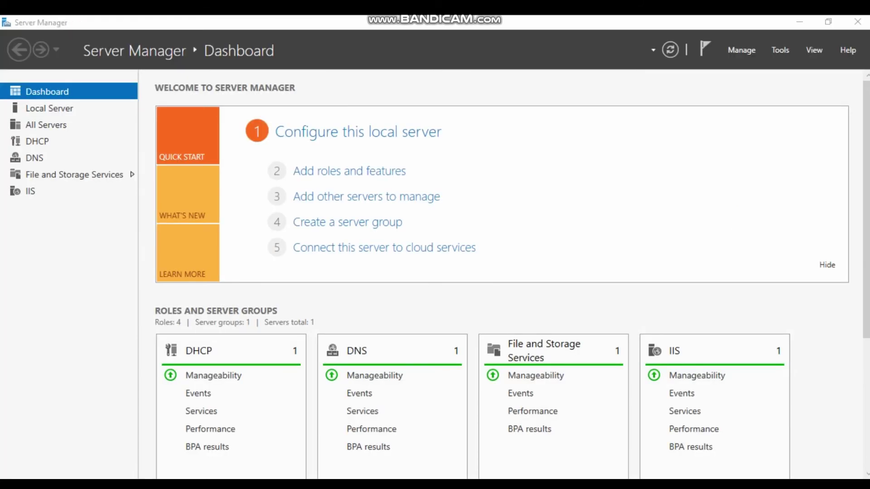
- In PowerShell, telnet to mail.server30.com on port 25 and greet with ehlo server30.com
key("super")
left_click(298, 142)
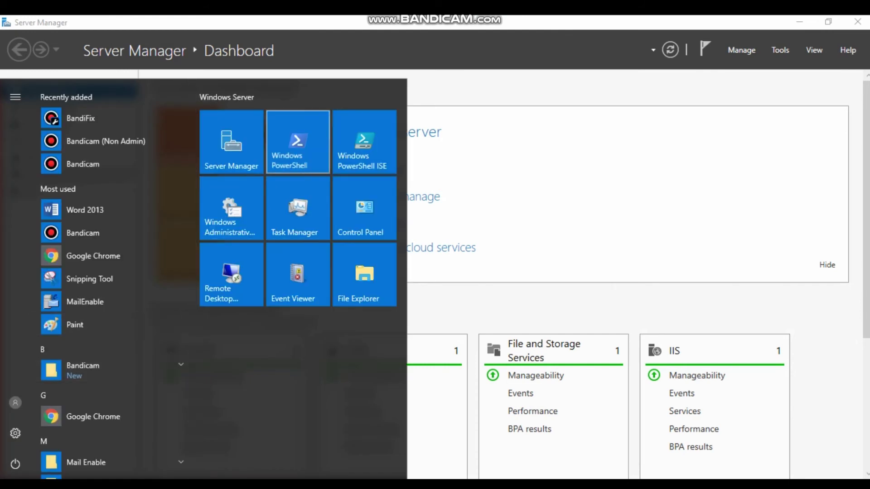
type("telnet")
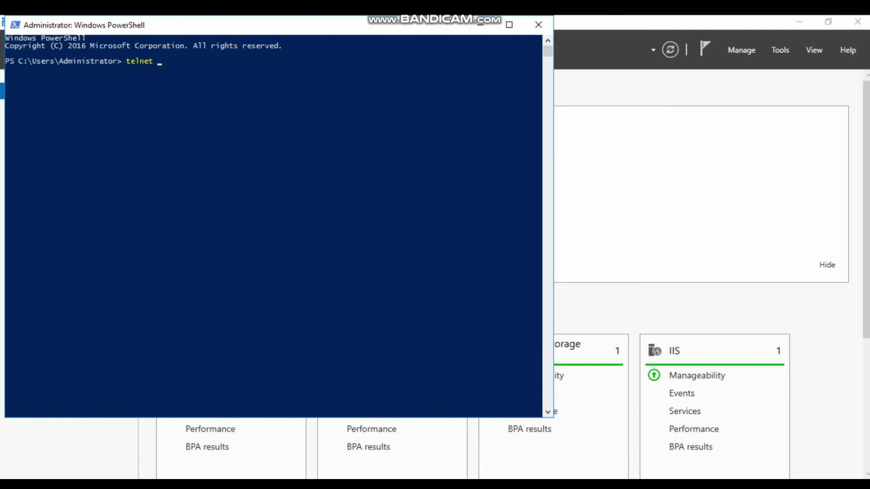
type(" mail.c")
key("BackSpace")
type("server")
type("30.com ")
type("25")
type("e")
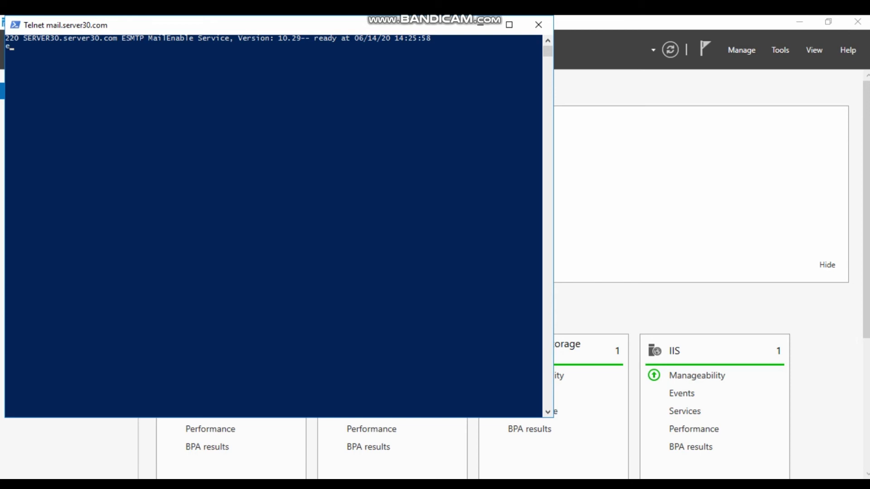
type("hlo server30.com")
key("Return")
- Send 'assalamualaikum' from sisil1 to sisil2 via SMTP mail from, rcpt to and data, then quit
type("mail")
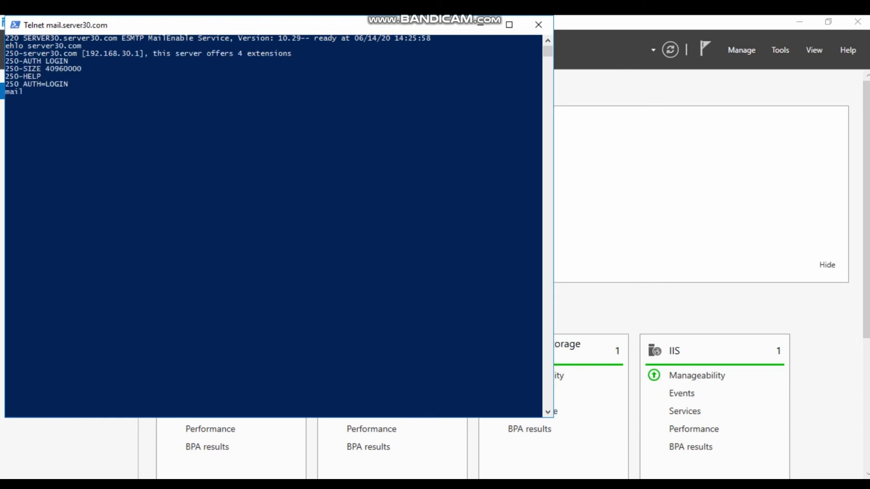
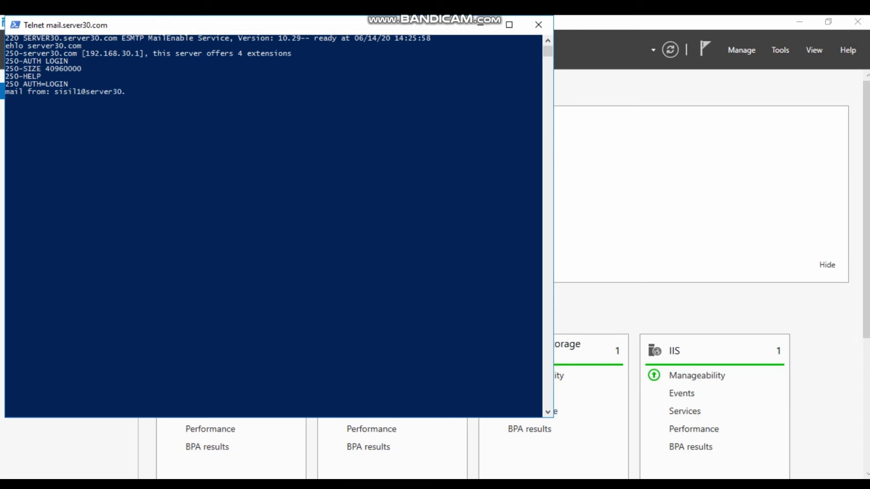
key("Return")
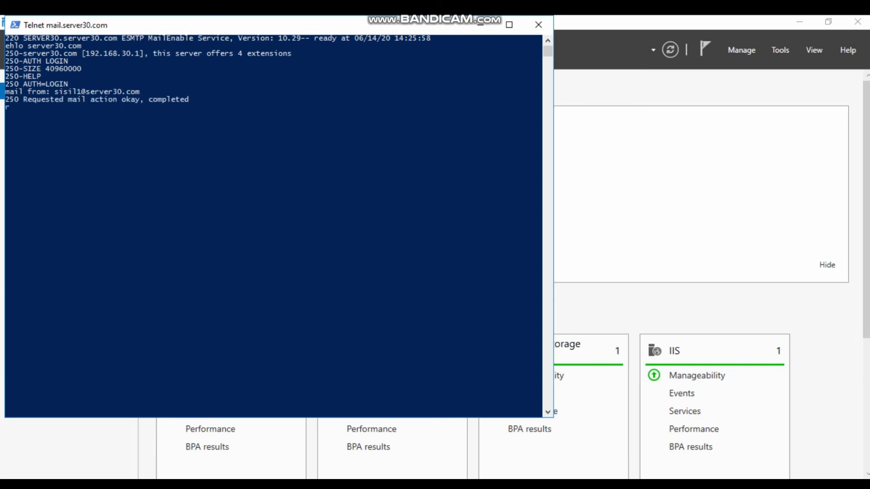
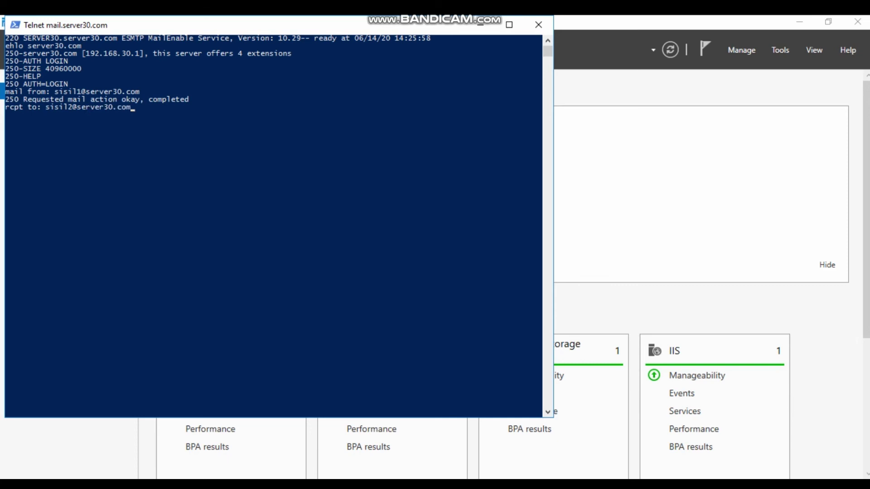
key("Return")
type("data")
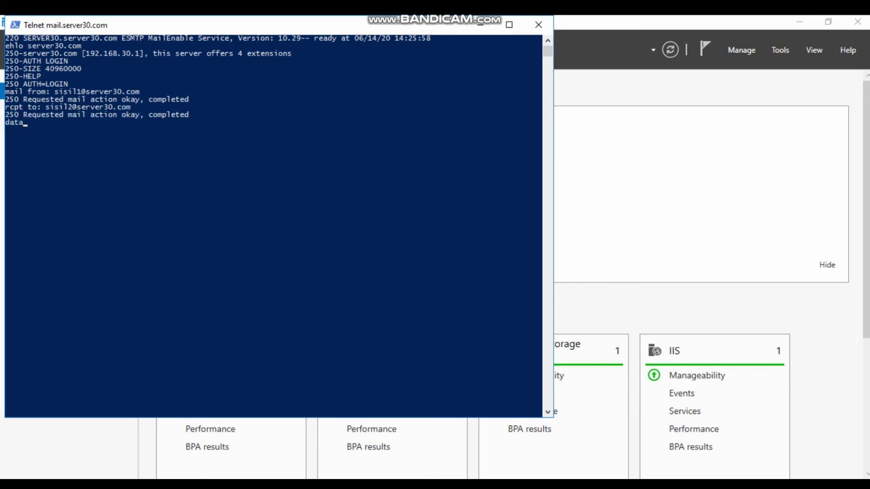
key("Return")
type("assala")
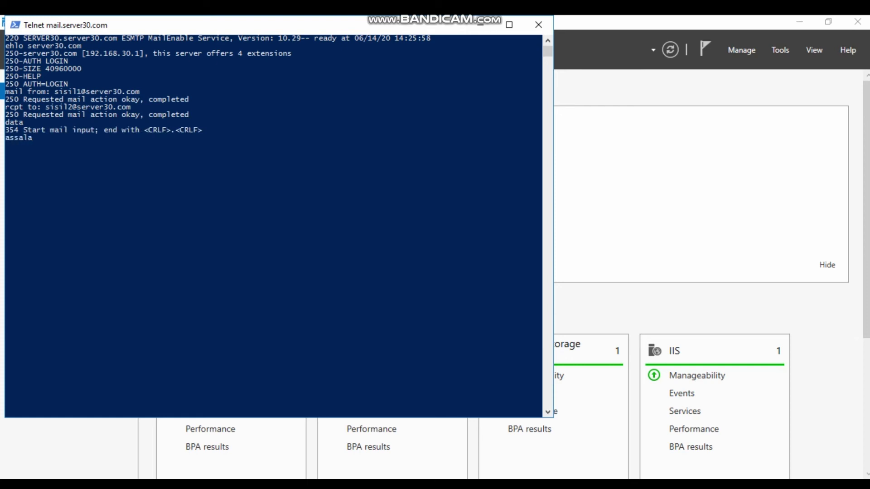
type("mualaikumquit")
key("Return")
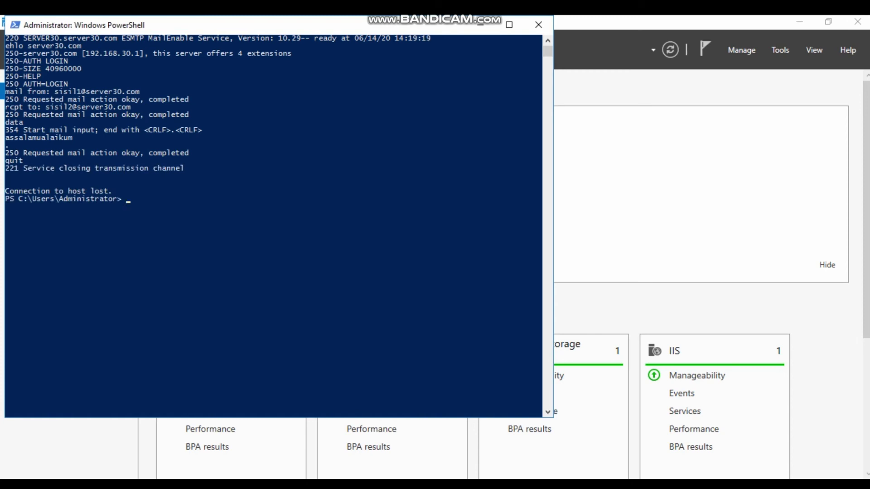
- Telnet to mail.server30.com on POP3 port 110
type("telnet mail.server30.c0")
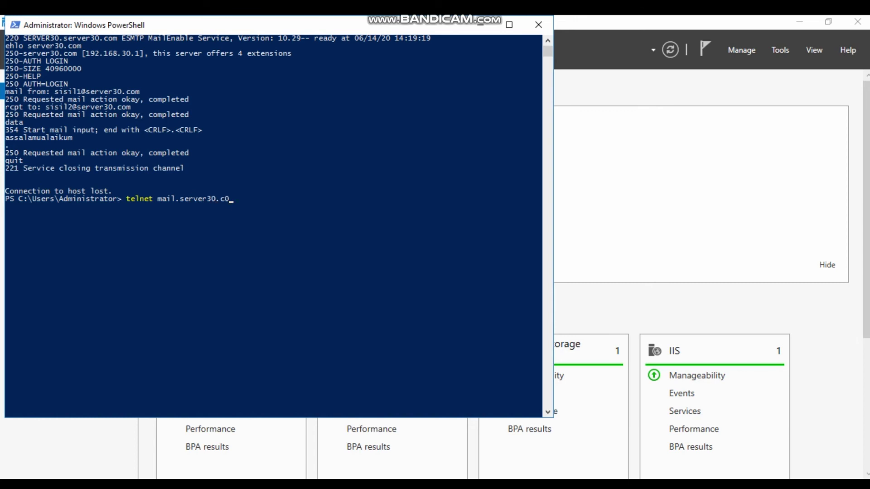
key("BackSpace")
type("om 110")
key("Return")
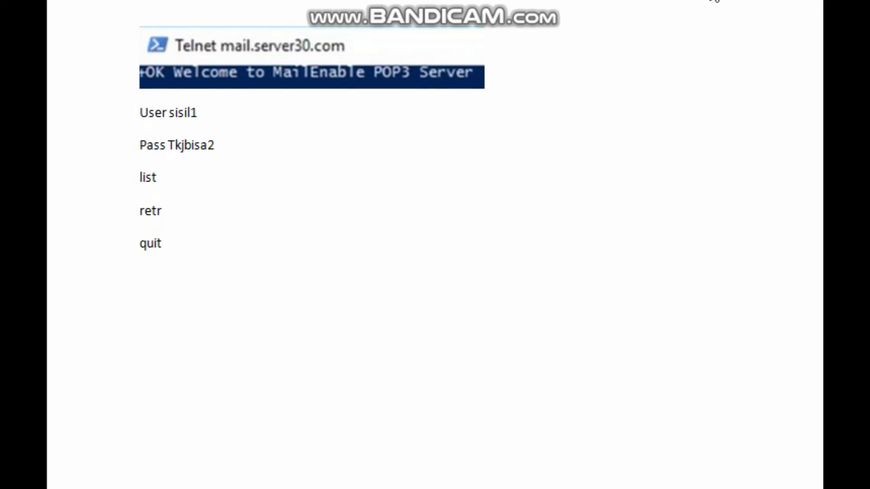
- Clear the telnet input line and enter the POP3 command 'user sisil1'
key("ctrl+a")
key("BackSpace")
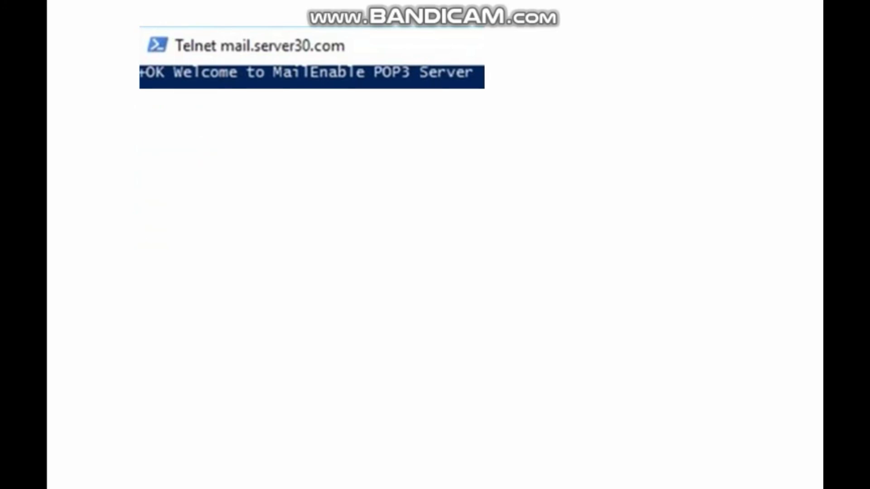
type("user sisil1")
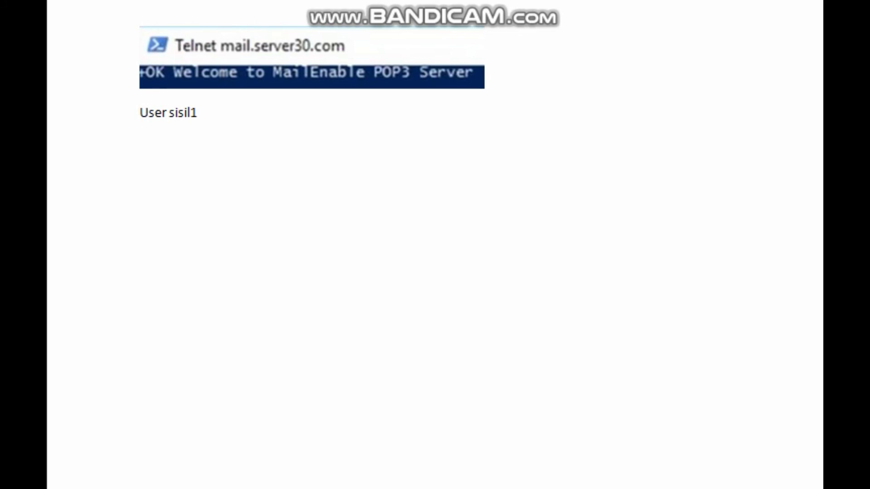
key("Return")
- Add the pass line with the mailbox password, then list, retr and quit, to the Word POP3 notes
type("pas")
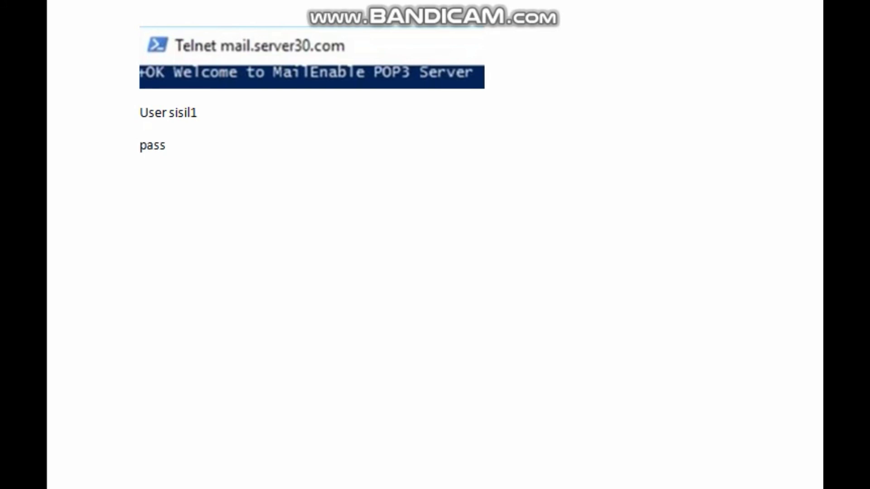
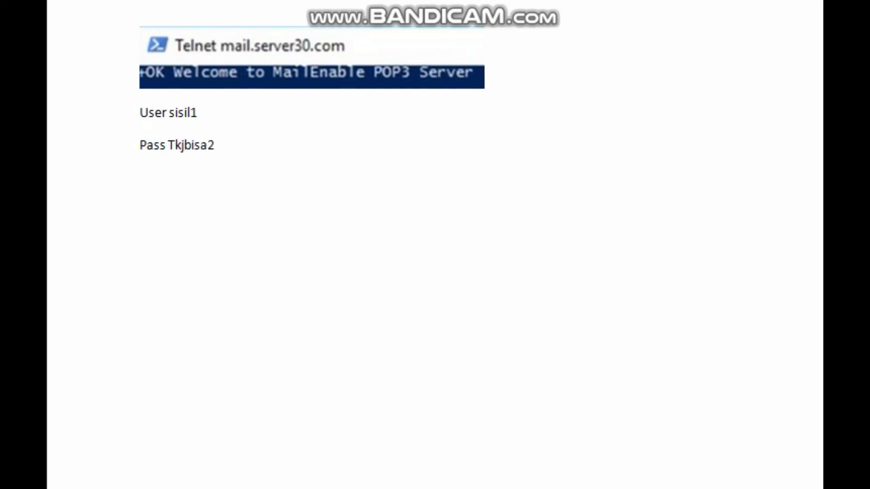
- Add the pass line with the mailbox password, then list, retr and quit, to the Word POP3 notes
key("Return")
key("Return")
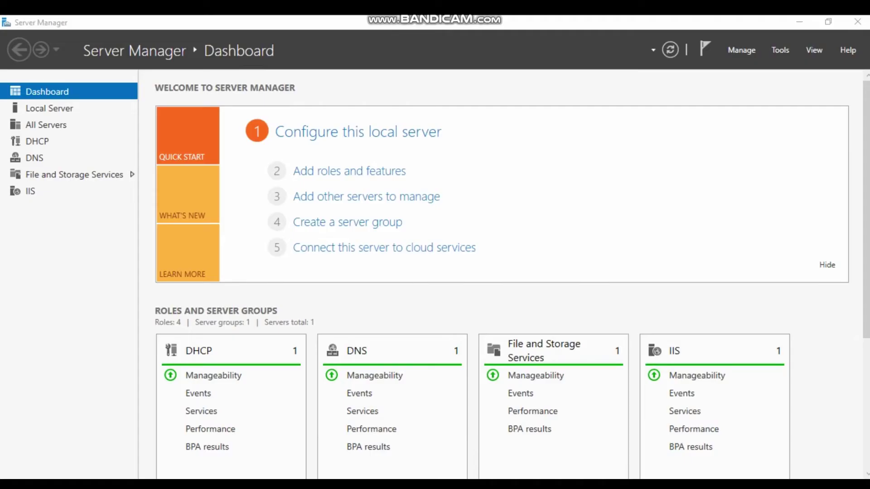
key("super")
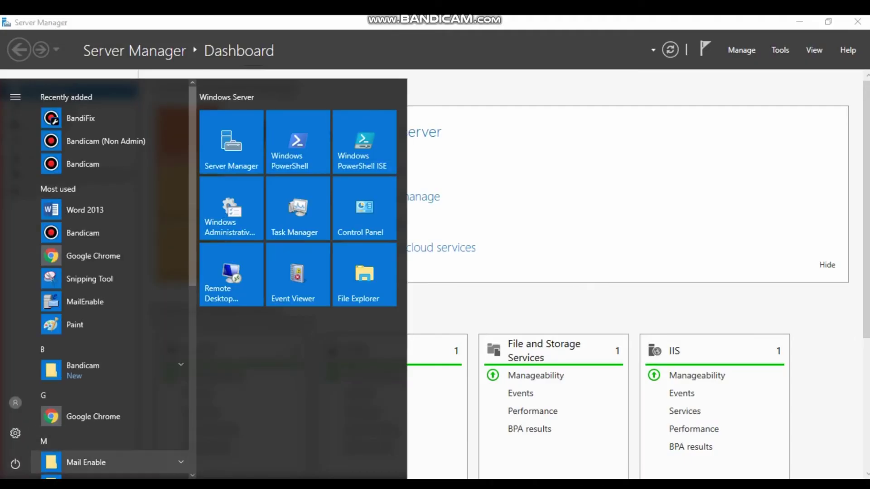
- Launch MailEnable from the Start menu and show localhost's WebAdmin host list under Services and Connectors
left_click(109, 462)
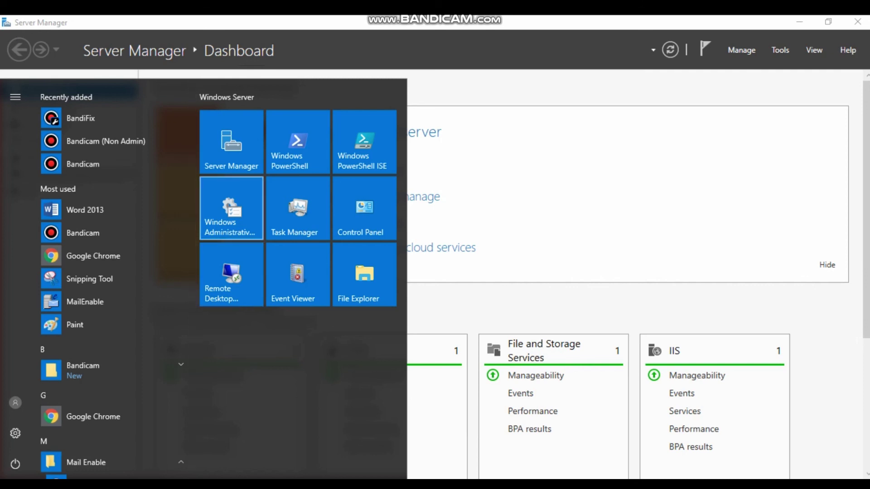
scroll(109, 311, "down", 3)
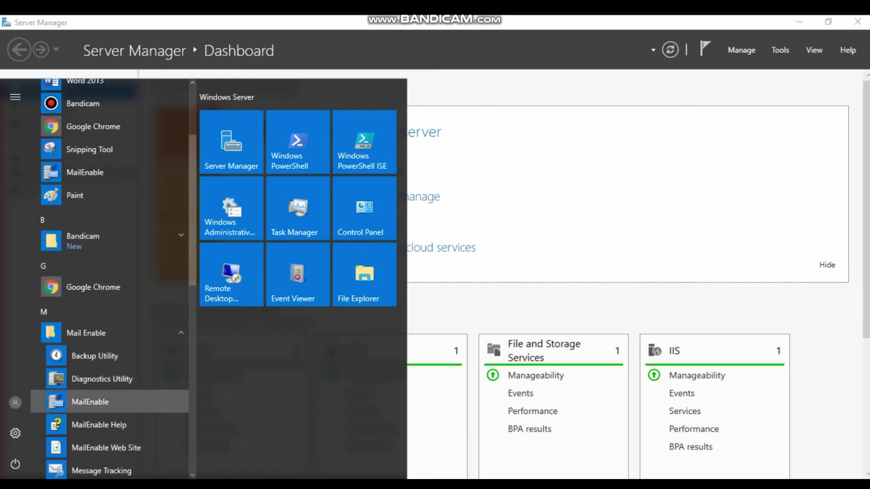
left_click(91, 402)
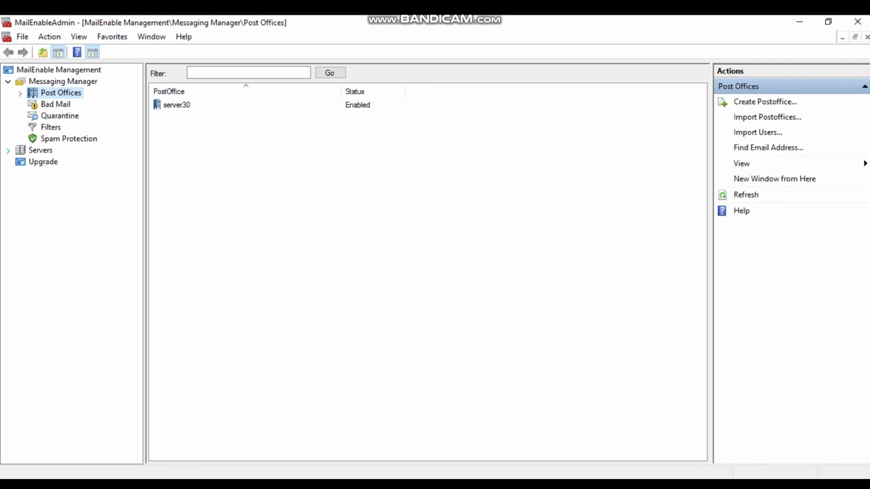
left_click(8, 150)
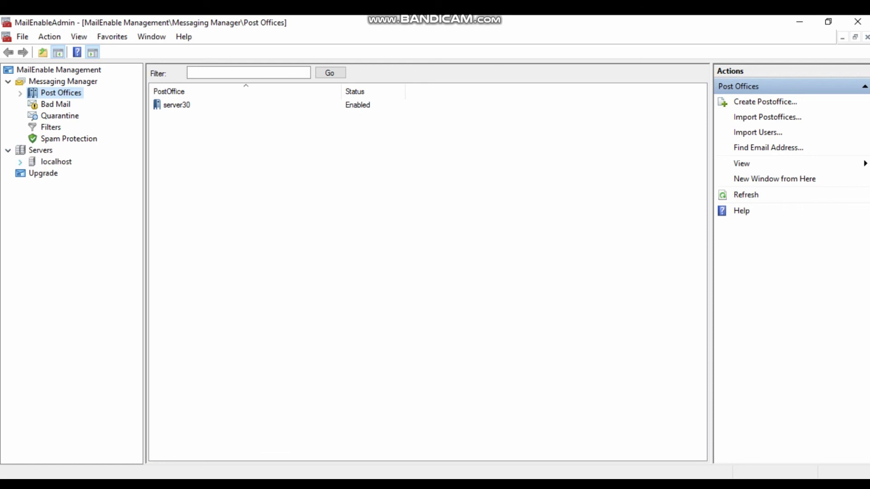
left_click(20, 162)
left_click(32, 184)
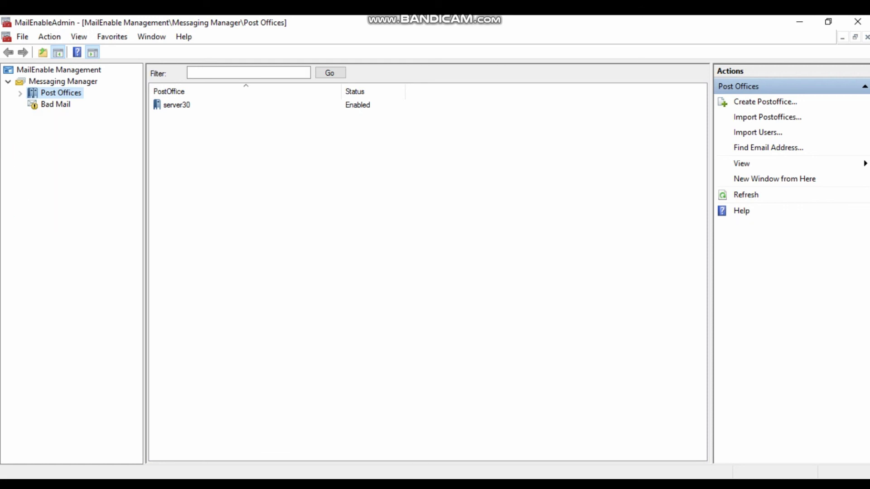
left_click(85, 253)
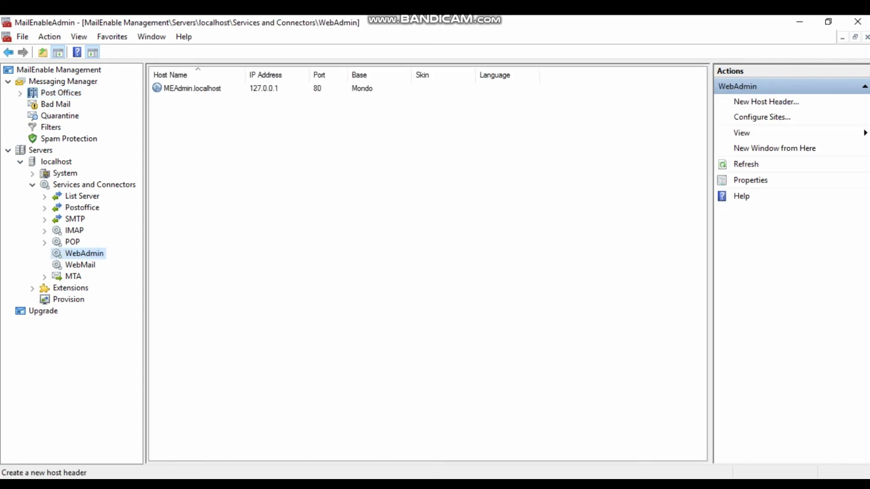
- Add a new WebAdmin host header named mail.server30.com on port 80
left_click(766, 101)
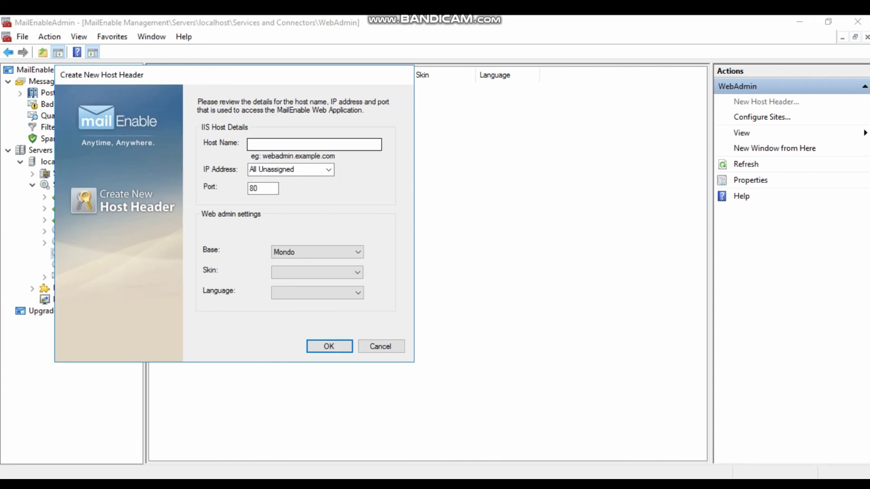
type("ma")
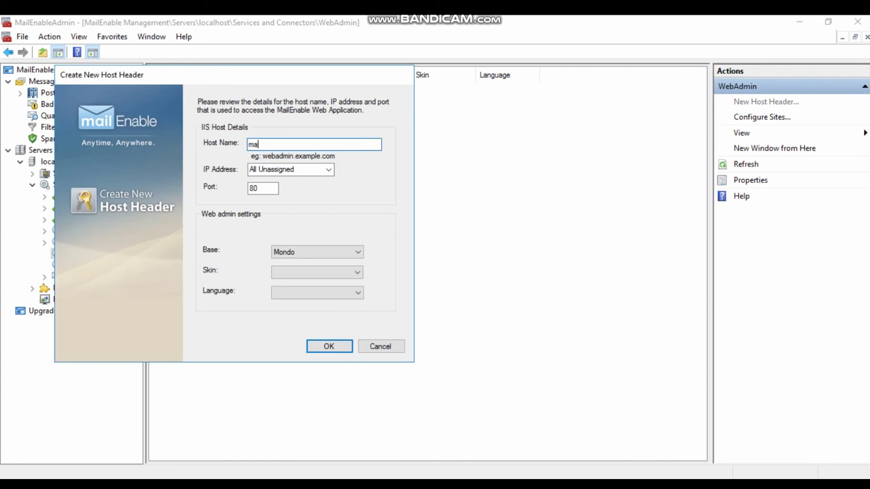
type("il.server30.com")
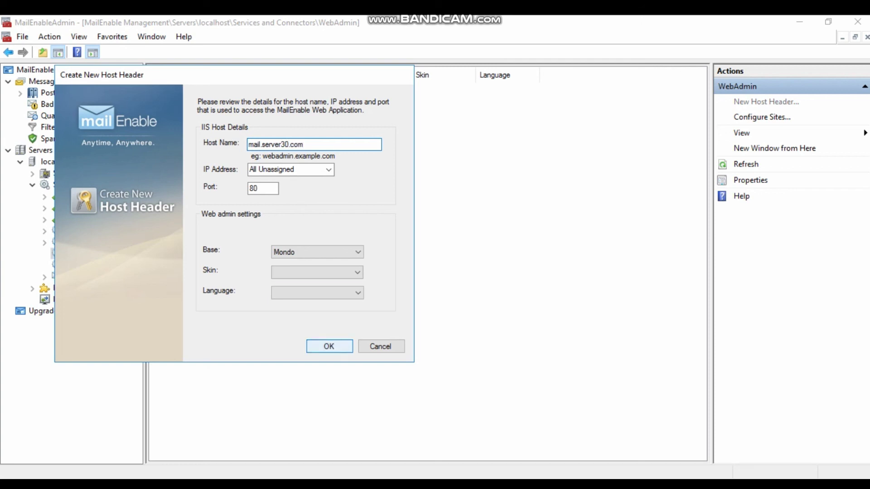
left_click(329, 346)
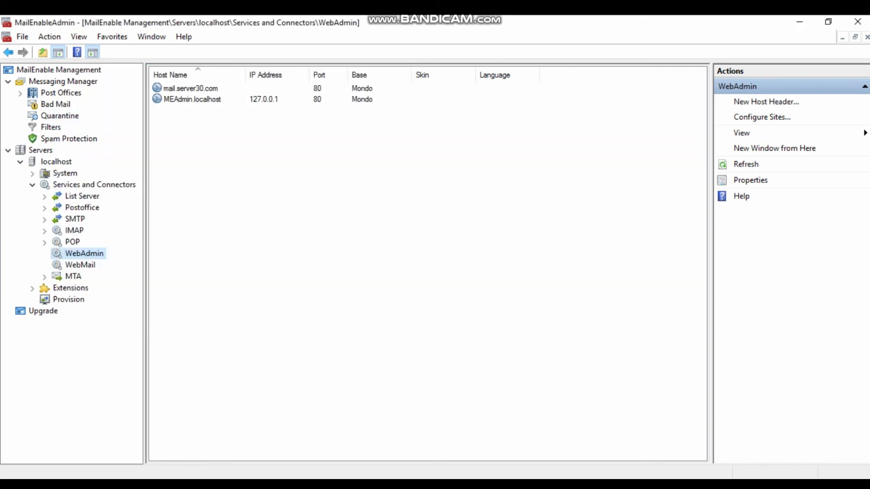
- Enable web administration in the server30 post office's Web Admin properties
left_click(20, 93)
right_click(61, 104)
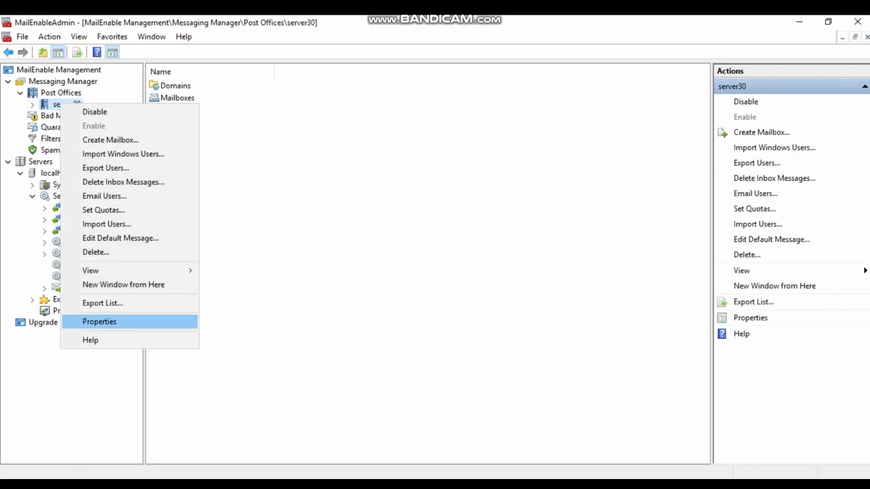
left_click(100, 322)
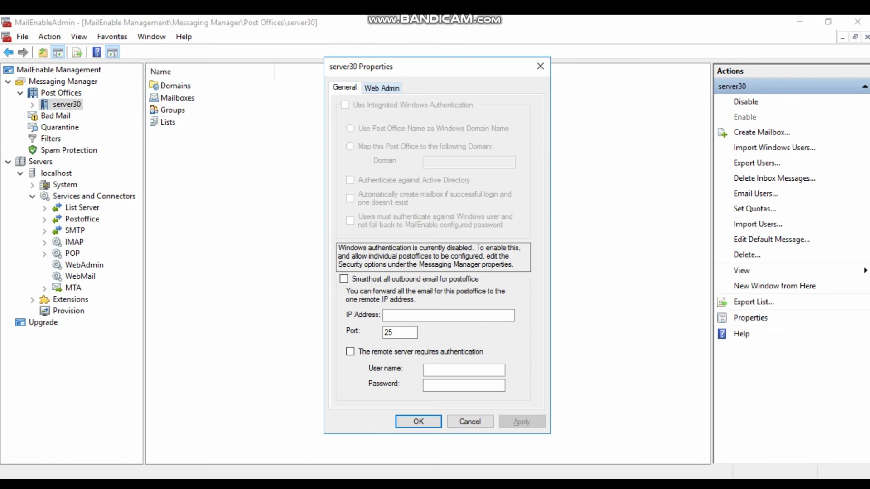
left_click(382, 88)
left_click(344, 104)
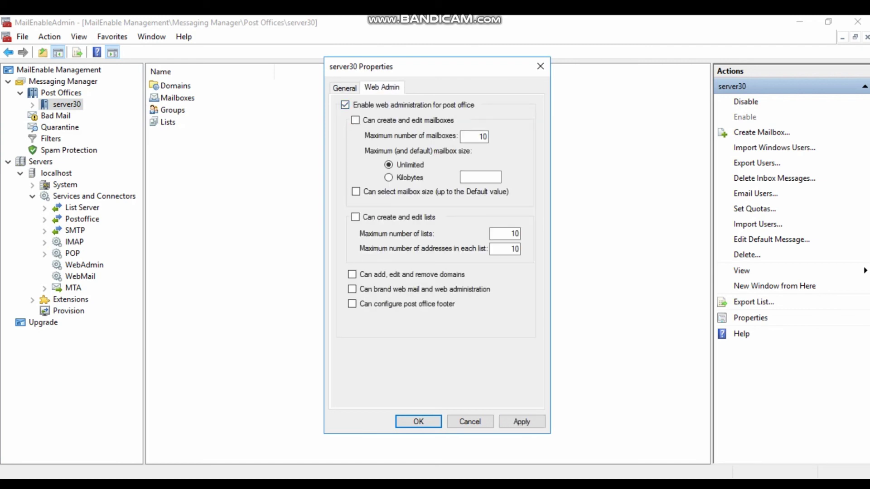
key("Return")
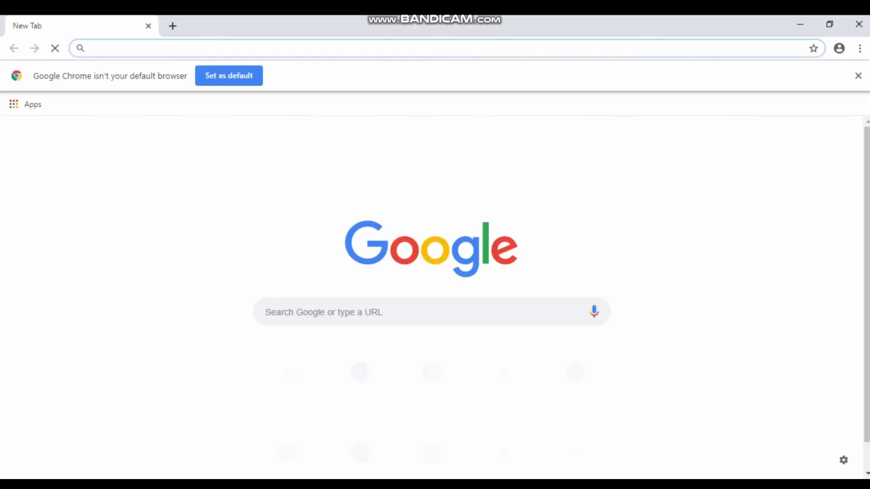
- Load mail.server30.com in Chrome and sign in with the first test user's username and password
type("mail.ser")
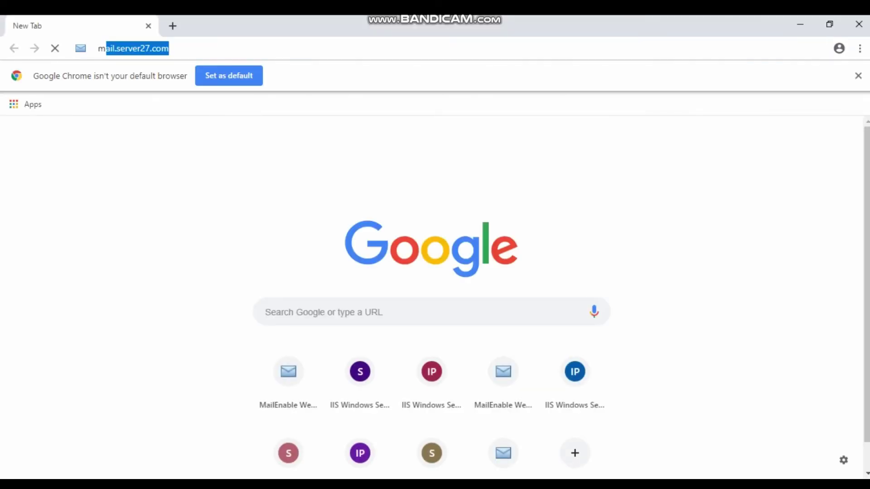
type("ver30.com")
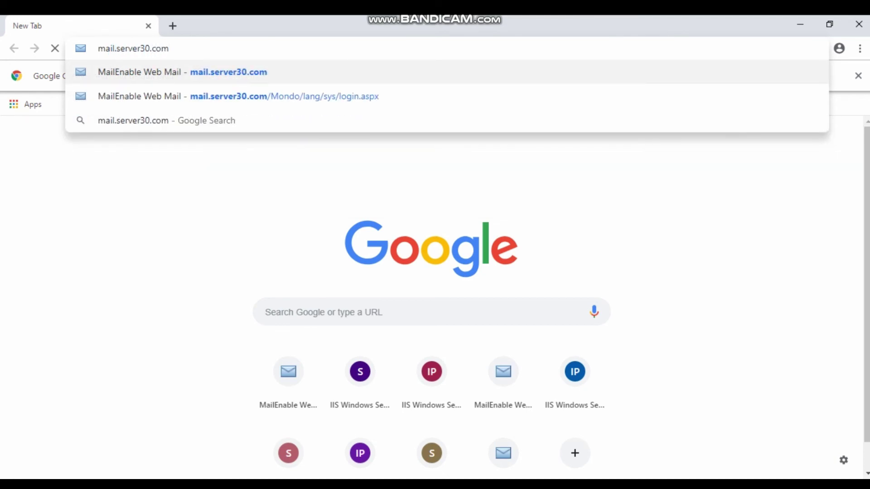
key("Return")
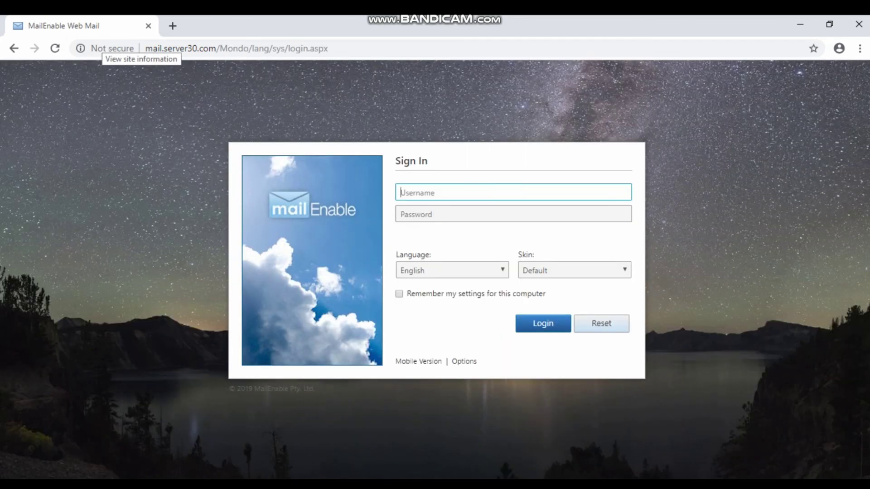
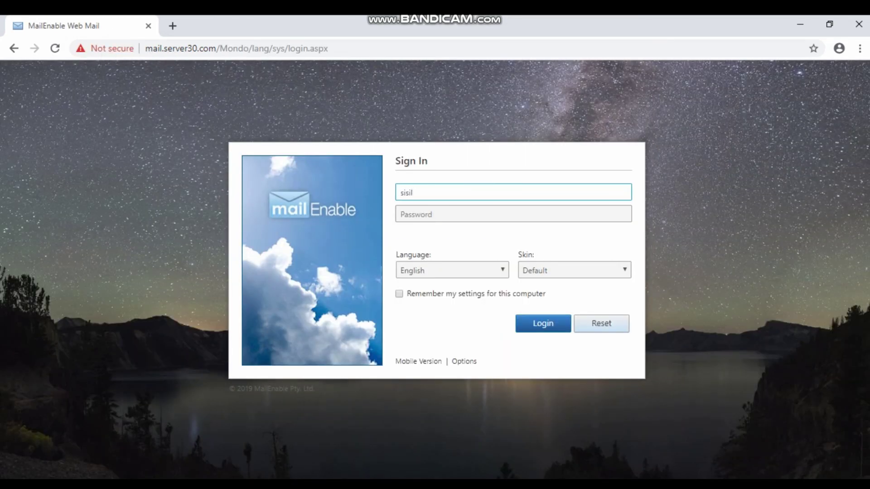
key("Tab")
type("•")
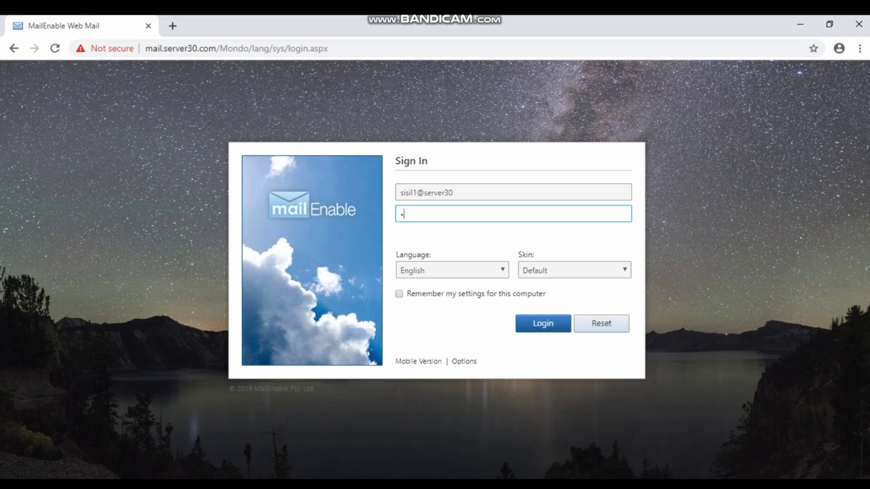
type("•••••••")
key("Return")
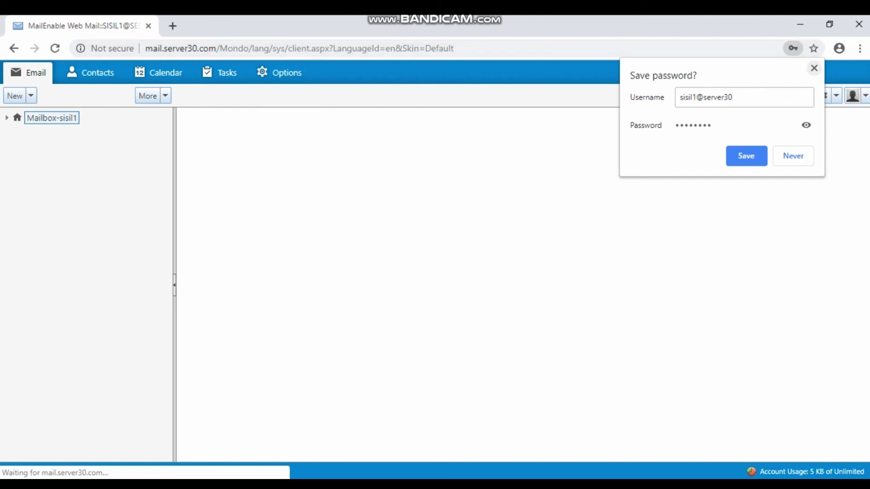
- Send a new message reading 'assalamualaikum' to the second test user's e-mail address
left_click(814, 68)
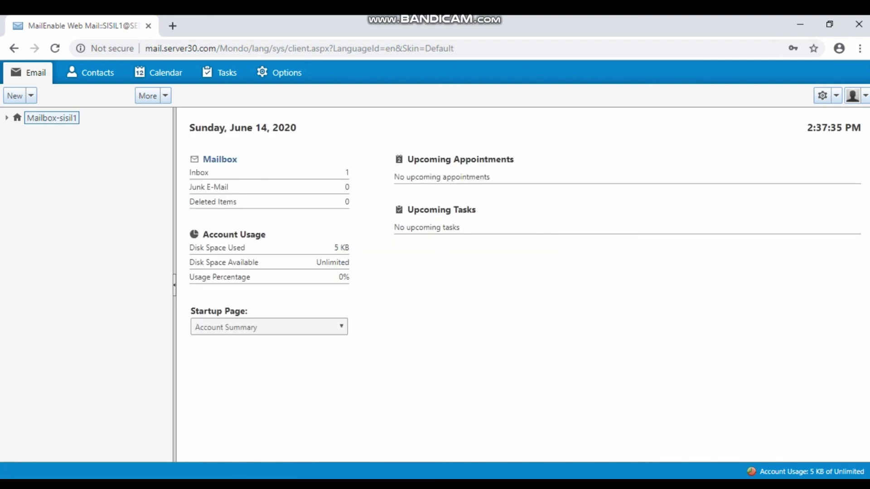
left_click(15, 95)
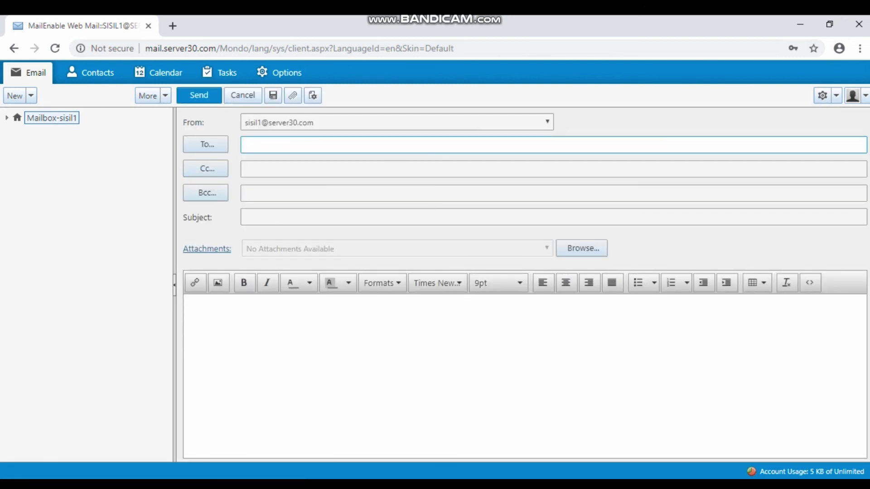
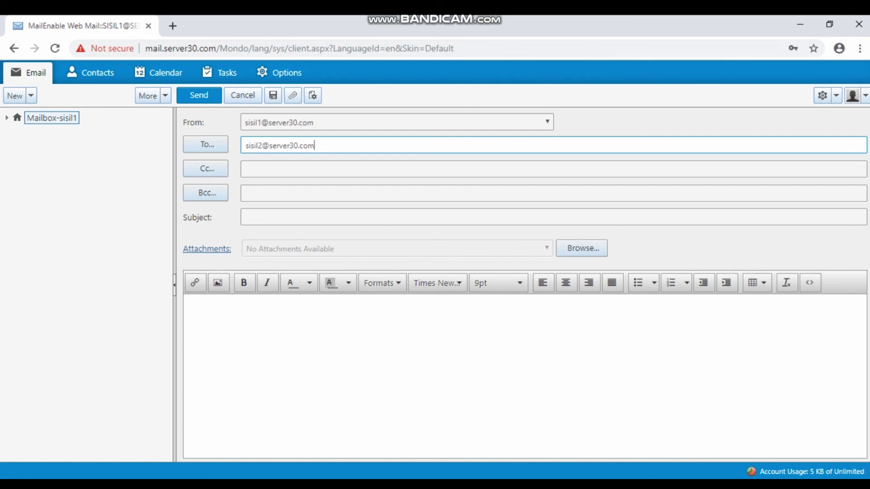
left_click(193, 304)
type("assalamua")
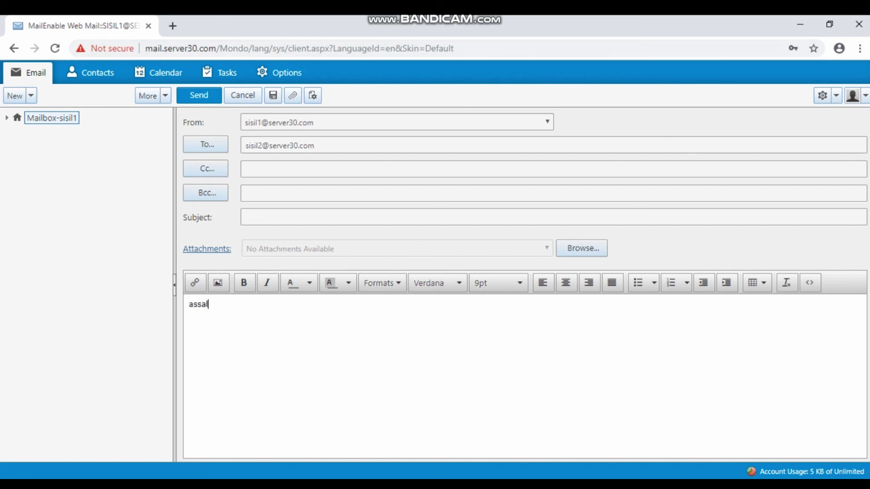
type("laikum")
left_click(199, 95)
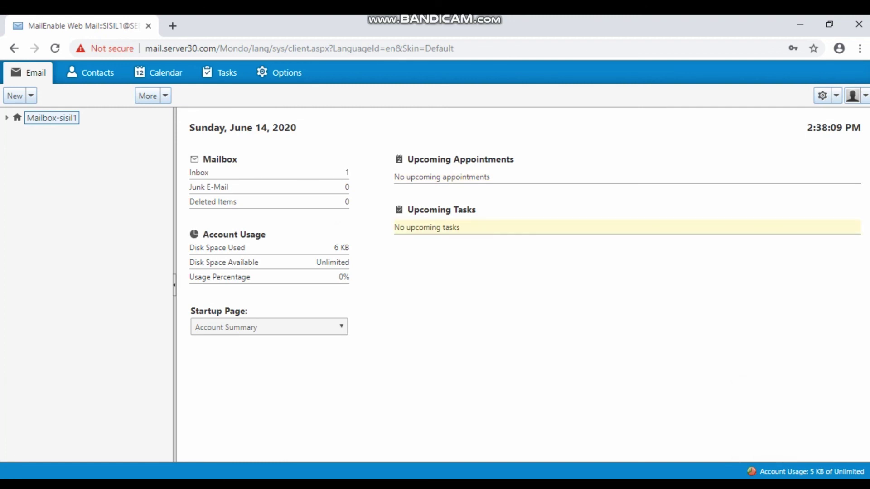
- Log out of the first user's Web Mail account
left_click(854, 96)
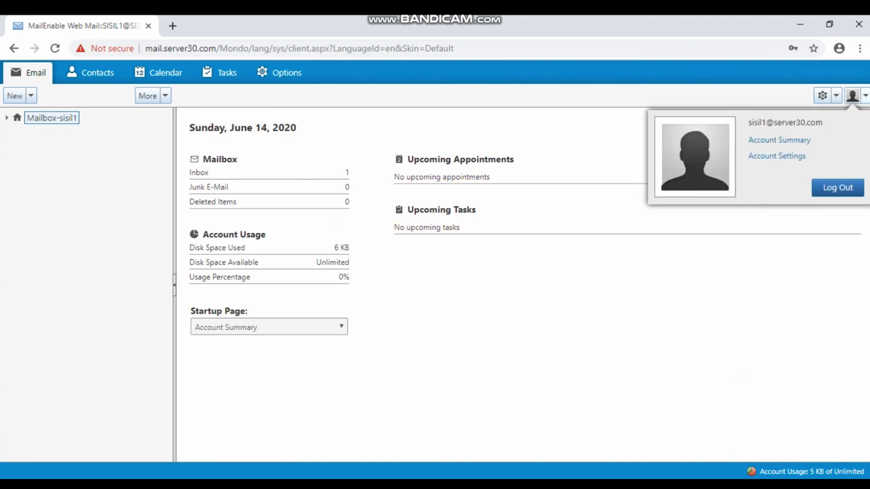
left_click(837, 188)
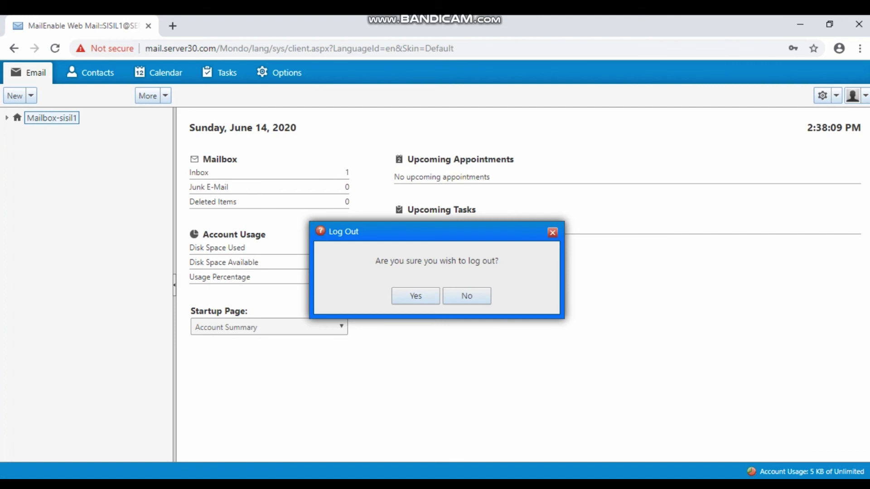
left_click(415, 296)
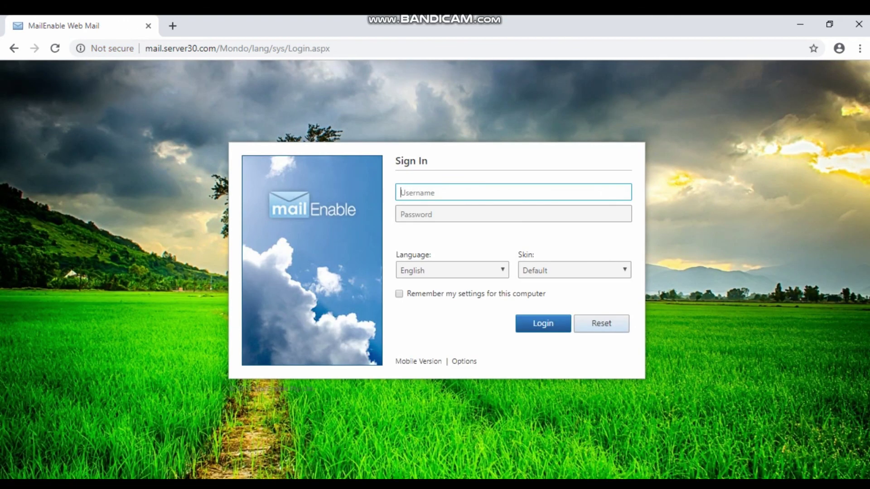
- Sign in to Web Mail with the second test user's username and password
key("Tab")
type("••")
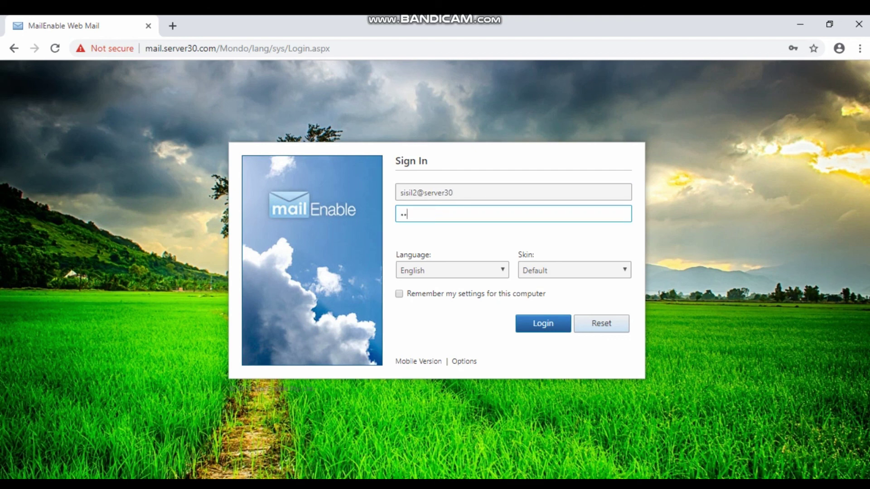
type("••••")
key("Return")
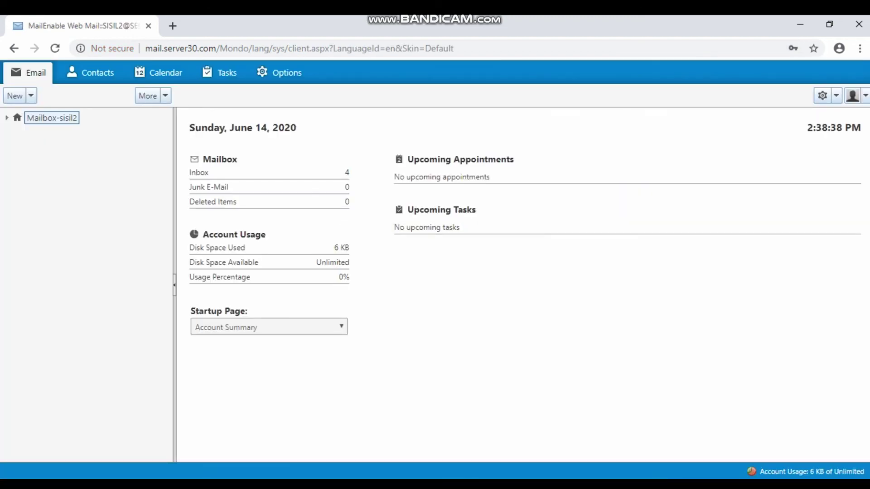
- Preview the 'assalamualaikum' message in the Inbox, then log out and close Chrome
left_click(199, 172)
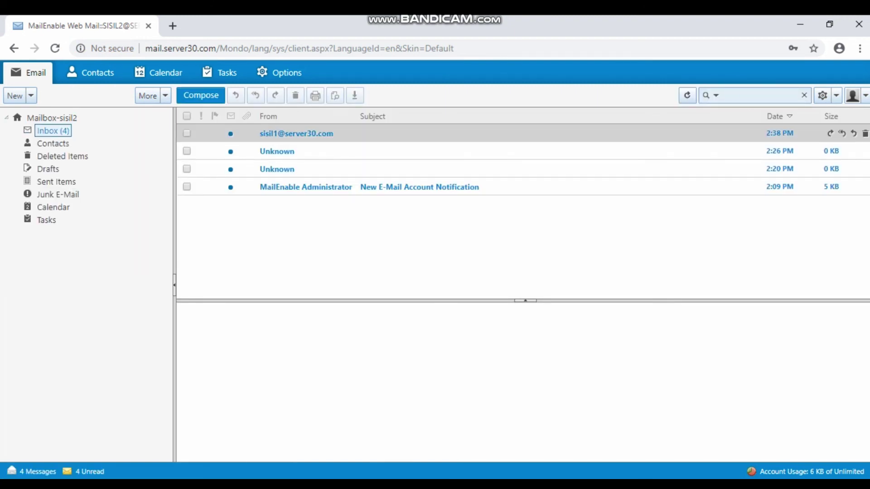
left_click(281, 134)
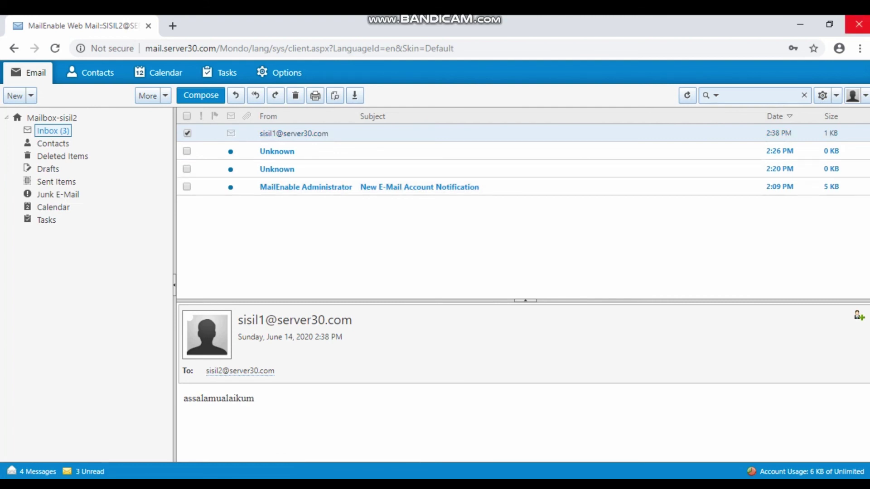
left_click(864, 95)
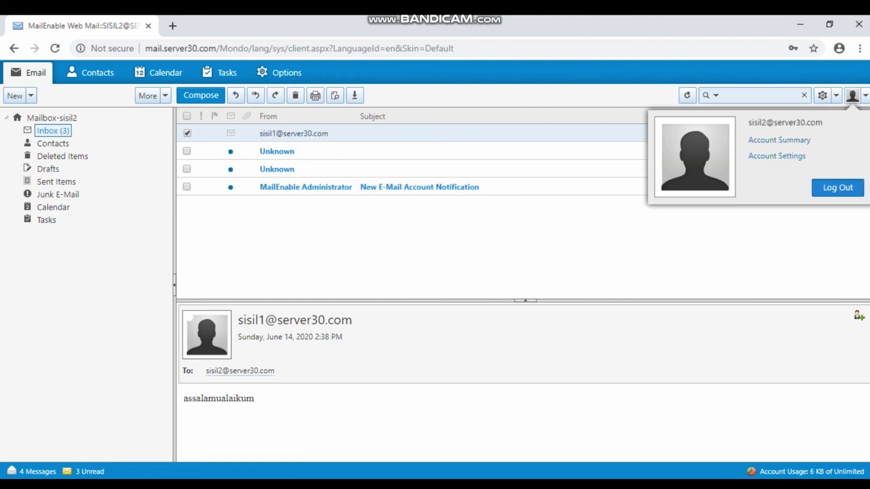
left_click(837, 187)
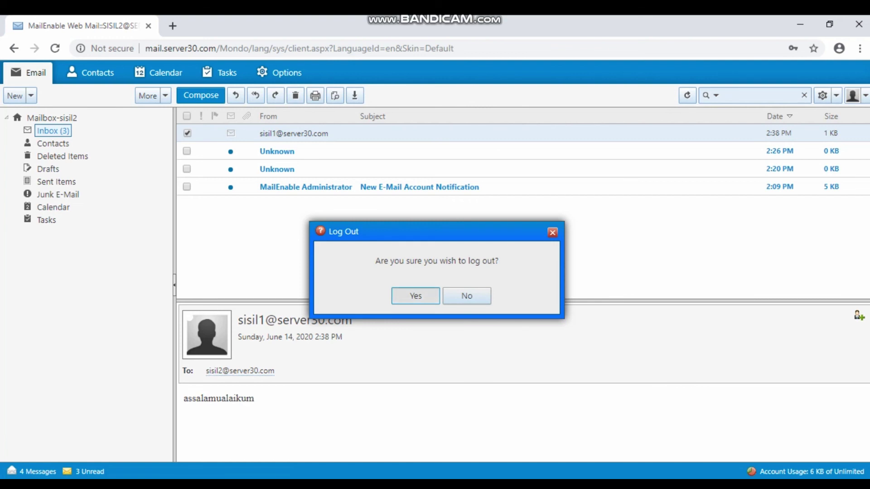
key("Return")
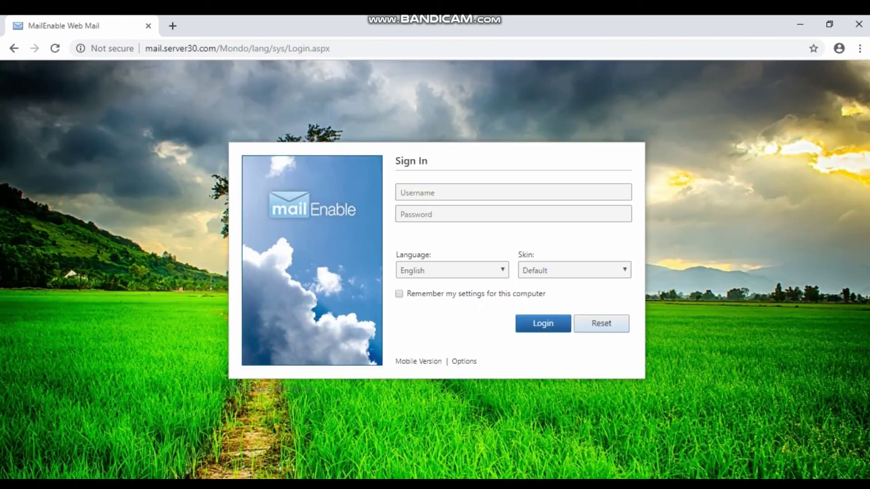
left_click(859, 24)
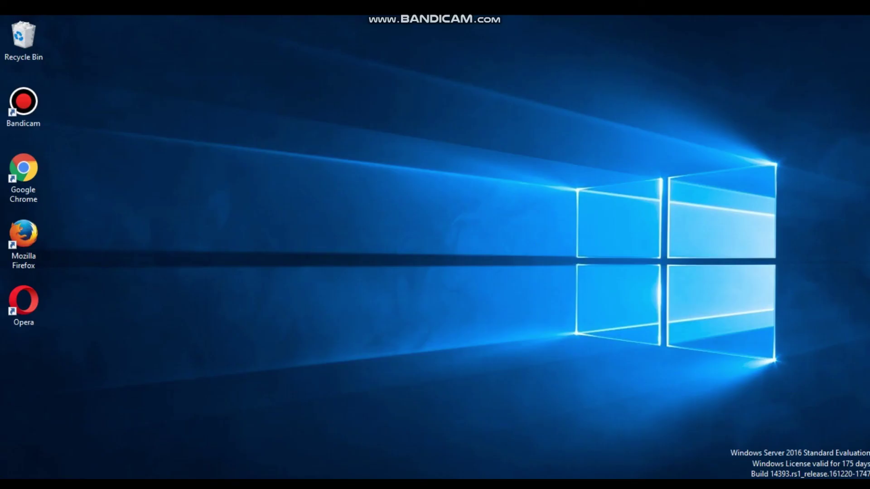